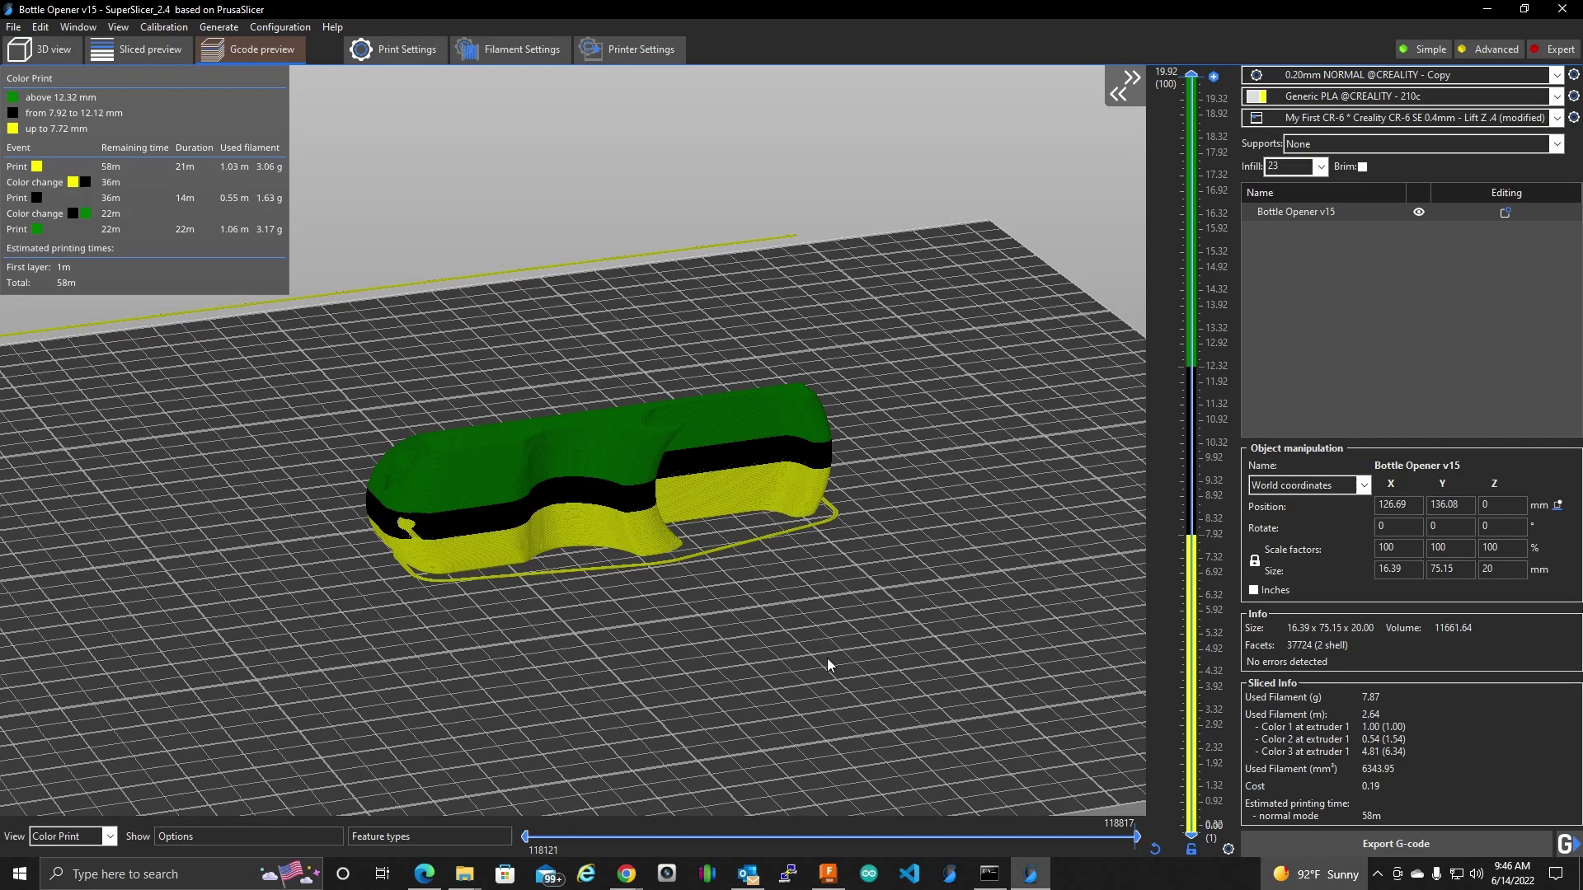
Check the installed SuperSlicer version in the program's About information and close it.
drag(635, 641, 673, 600)
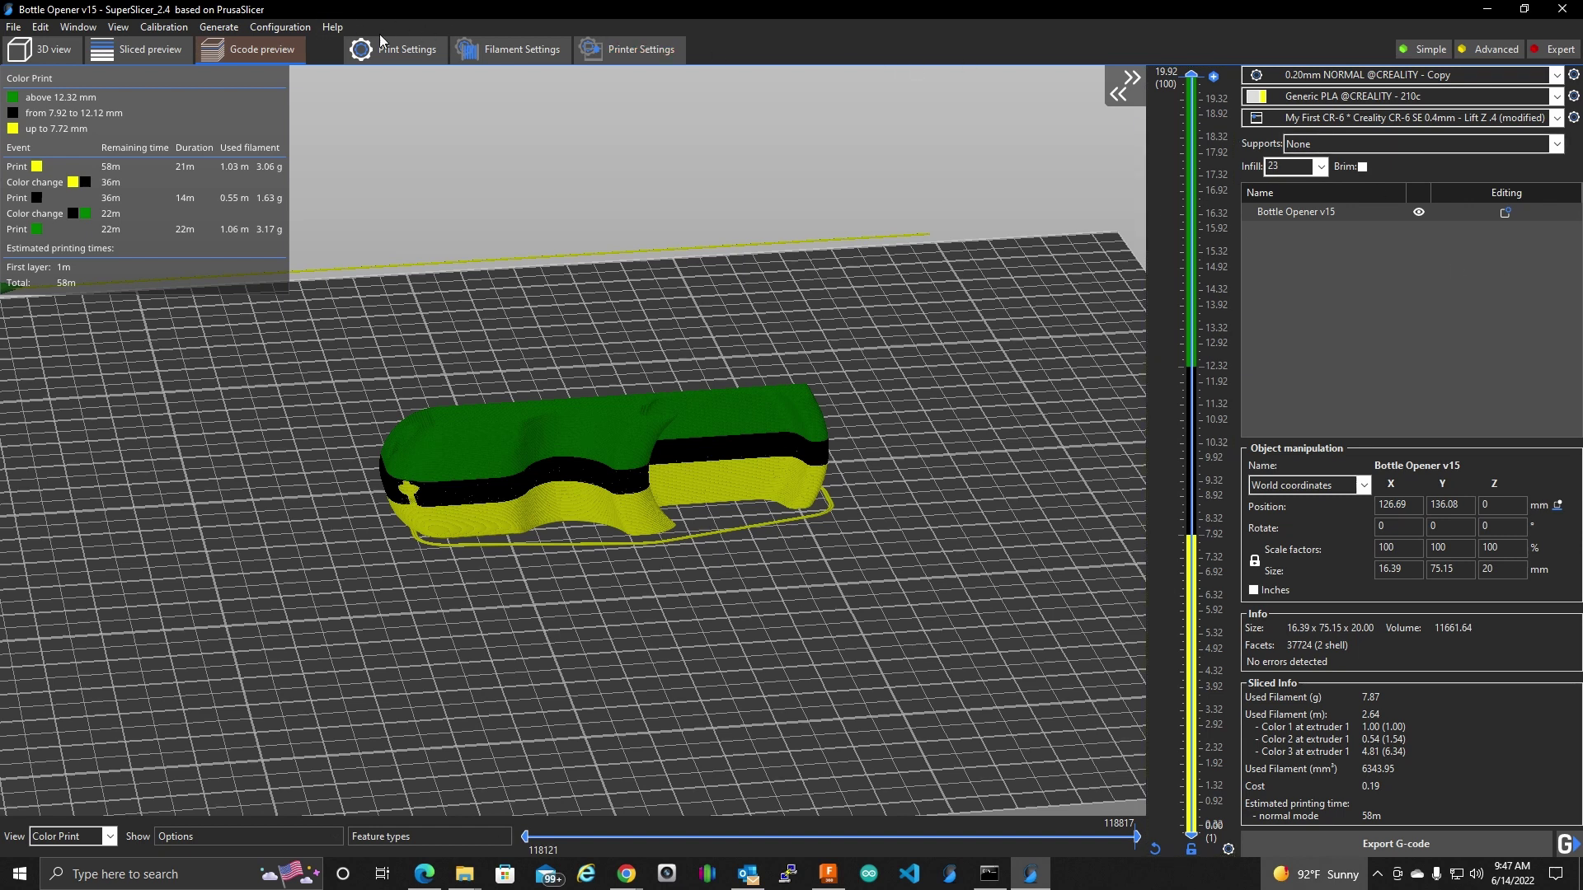
click(333, 27)
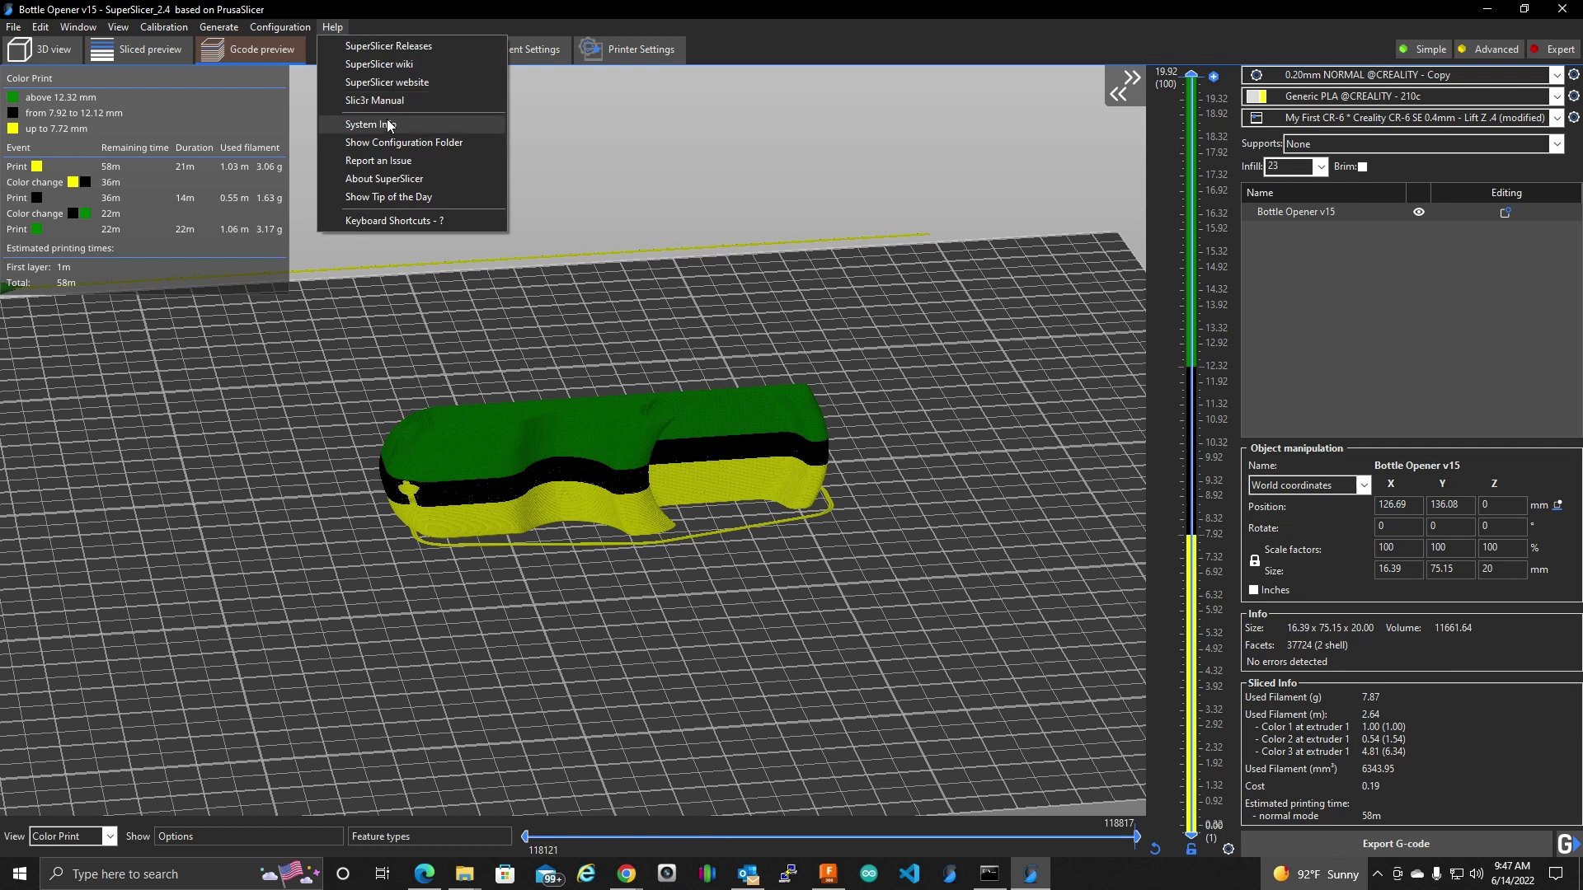
click(387, 178)
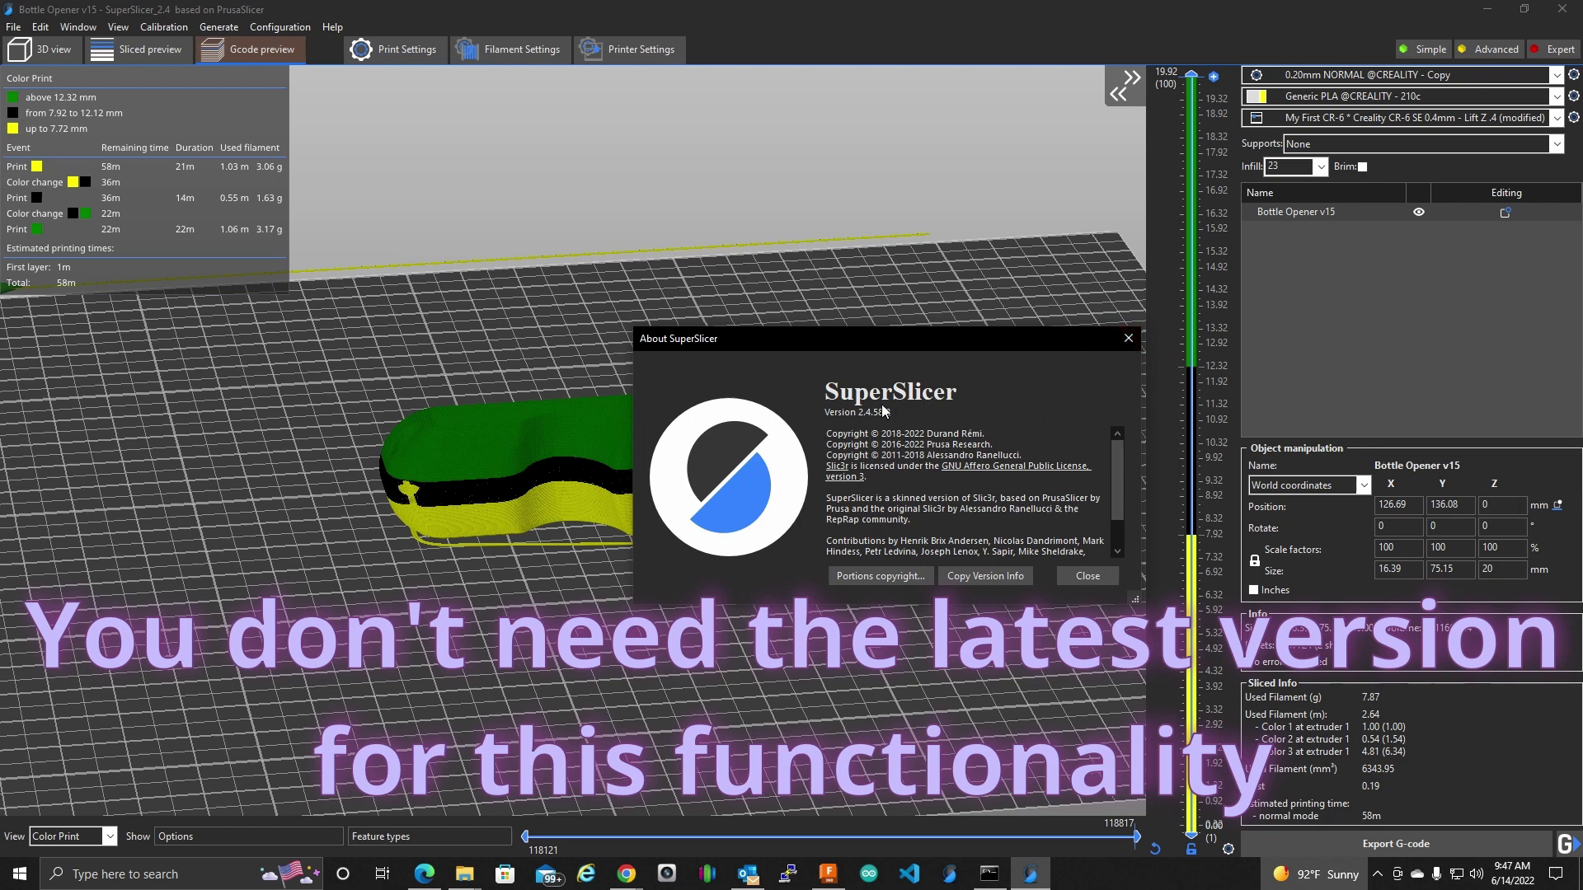
click(1129, 338)
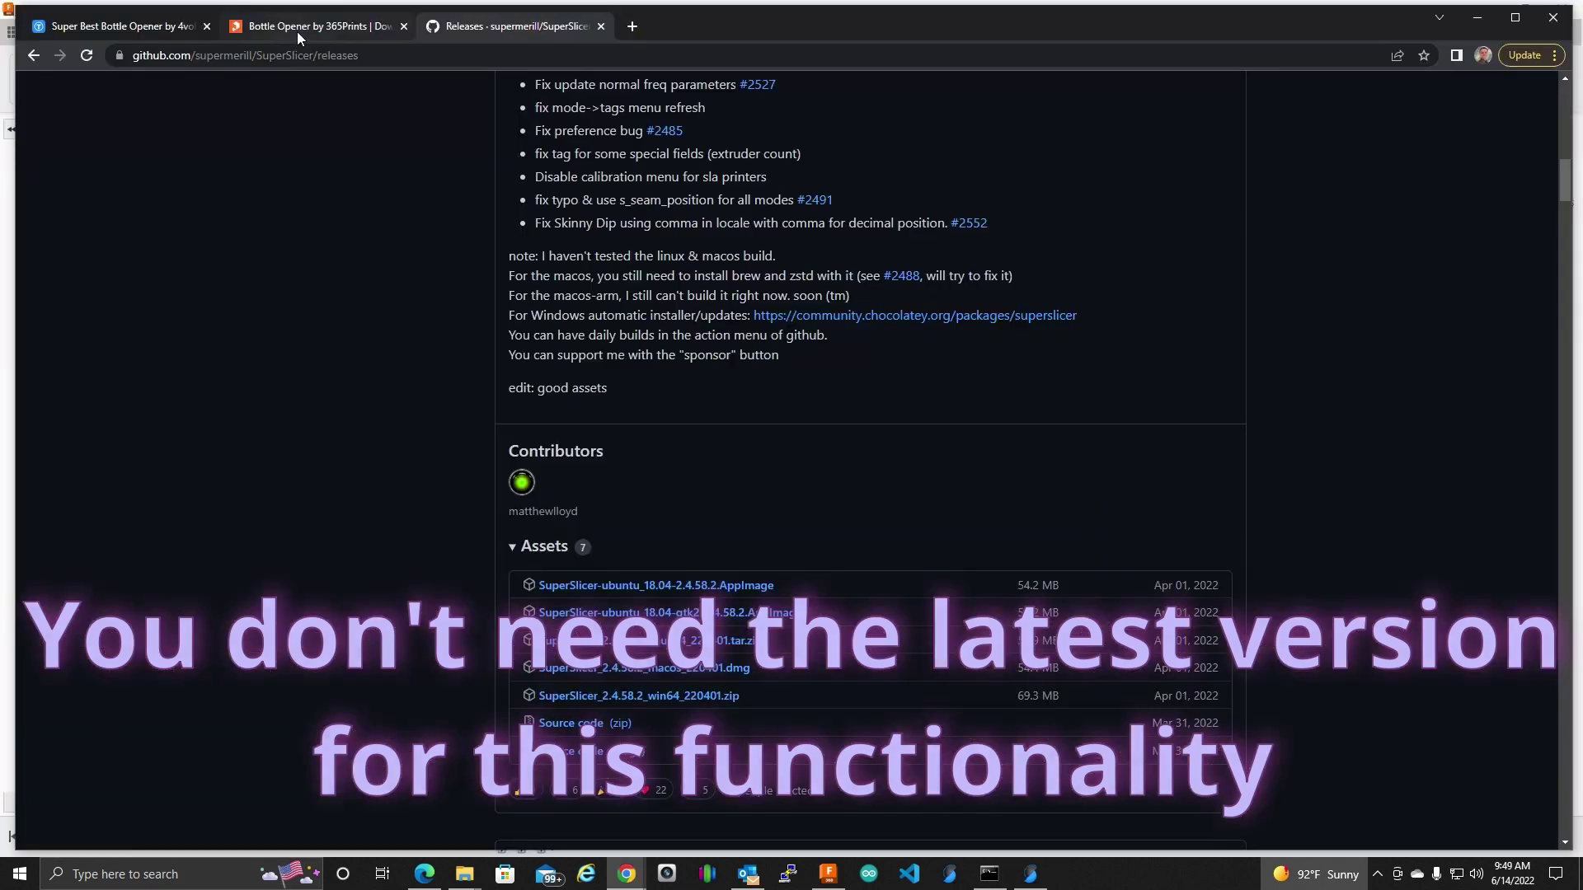
Look at the Bottle Opener page on Printables and the SuperSlicer releases page on GitHub.
click(297, 31)
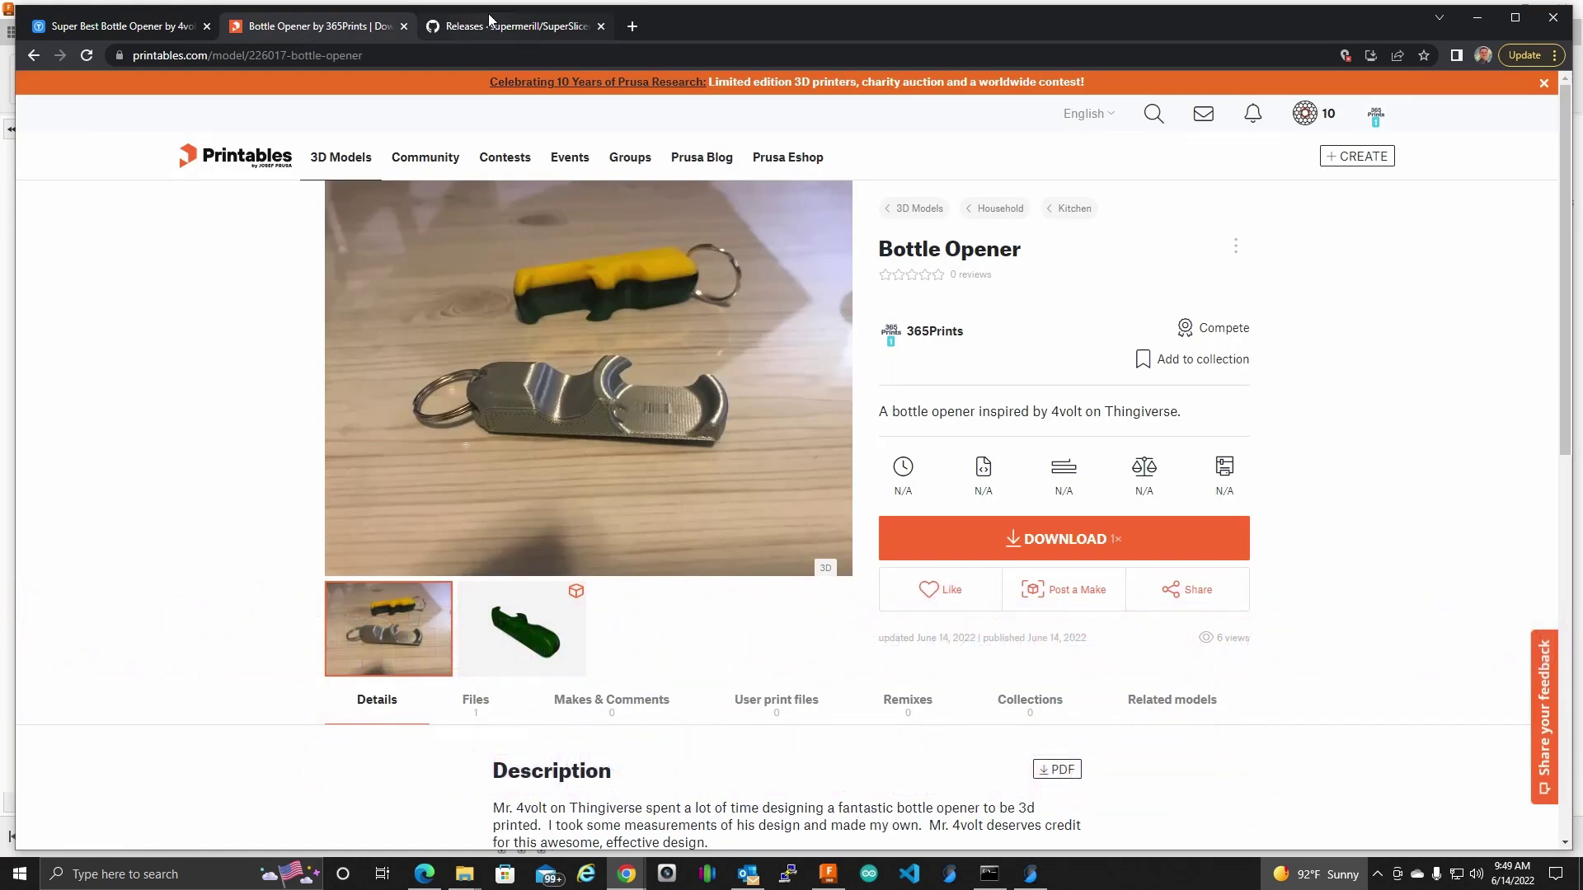
click(493, 28)
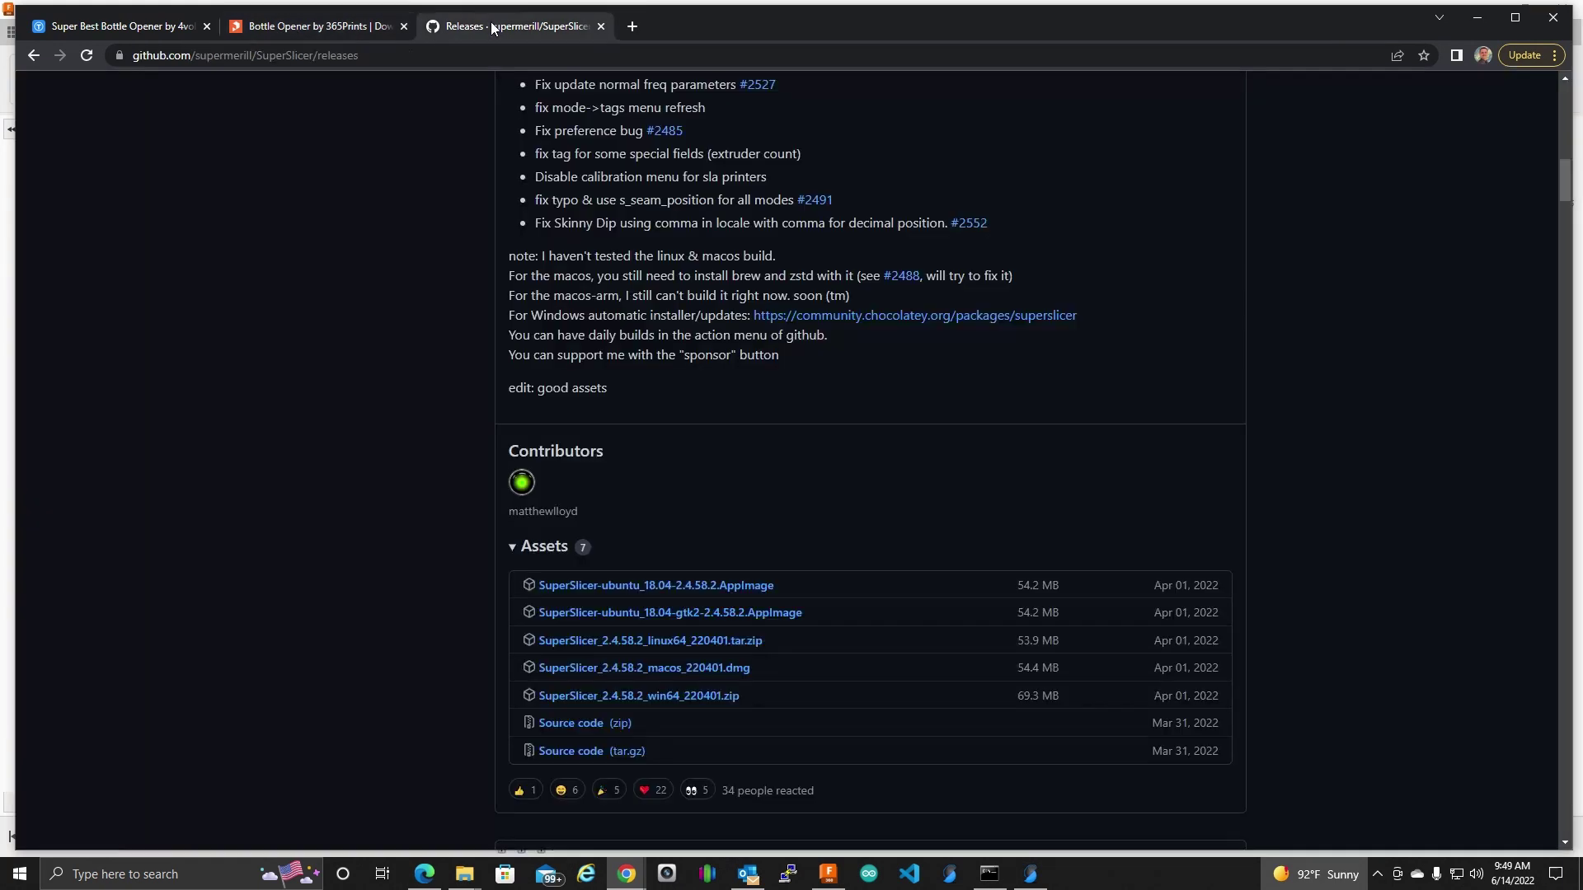
Browse the photos of the Super Best Bottle Opener on Thingiverse, ending on the first image.
click(88, 27)
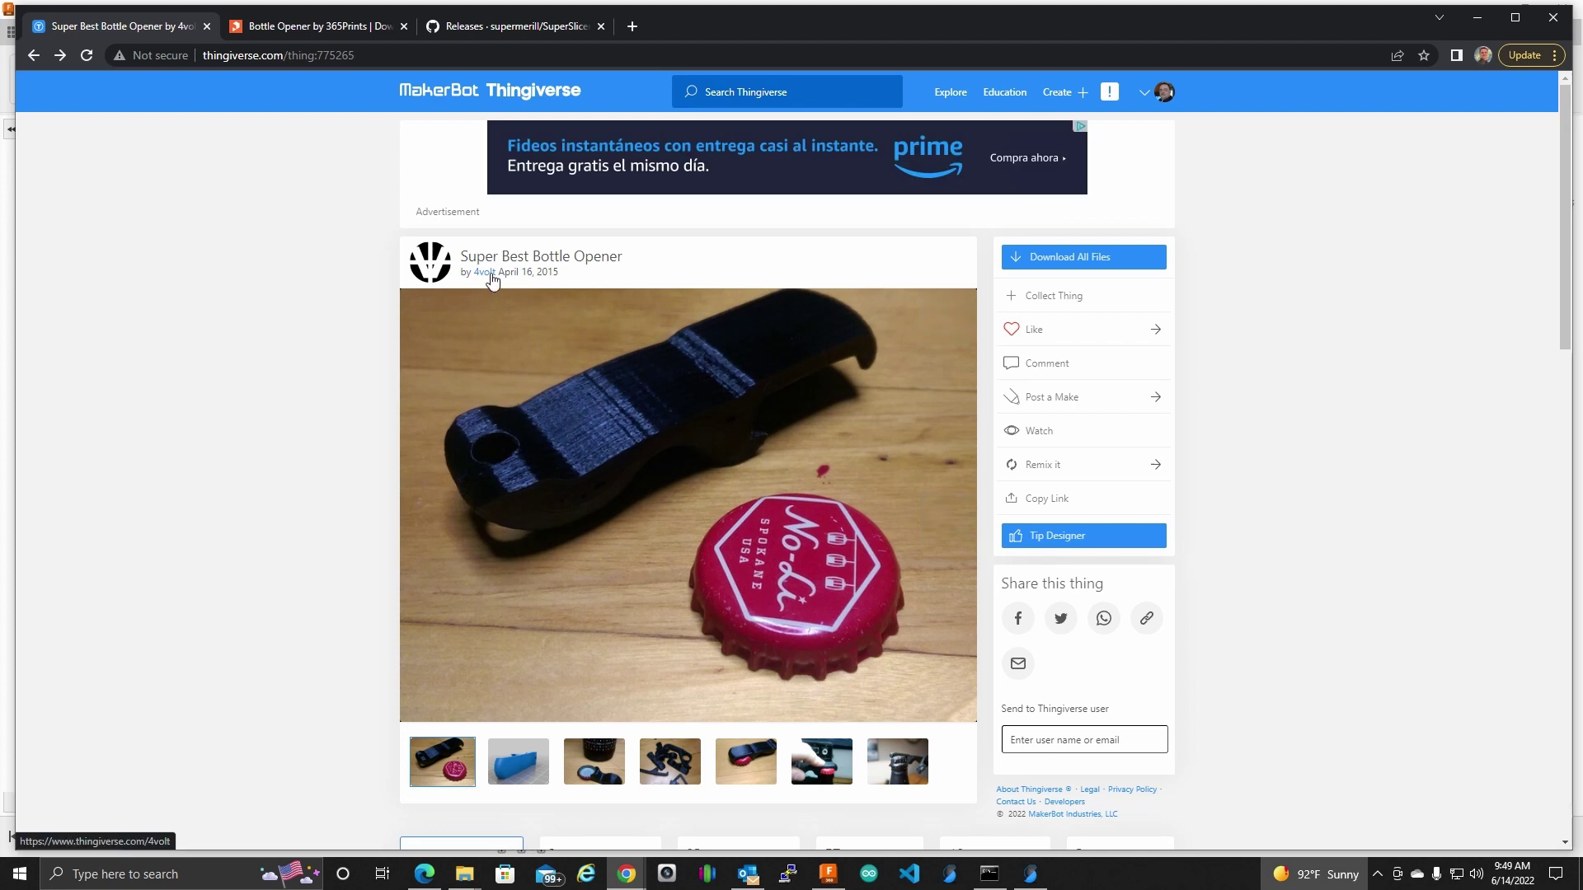
click(670, 764)
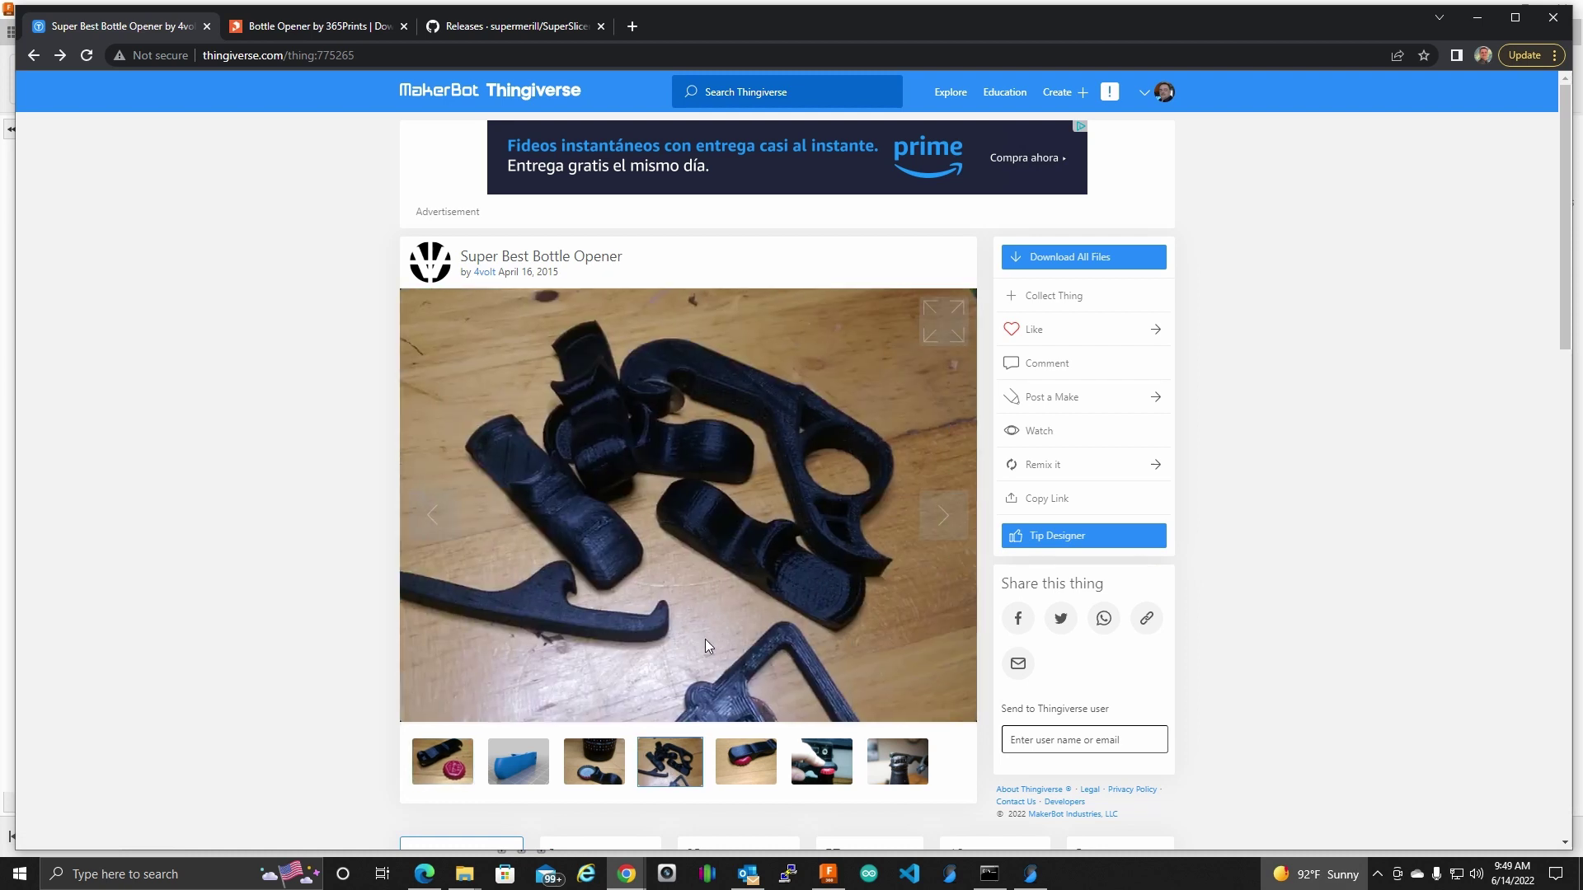
click(460, 752)
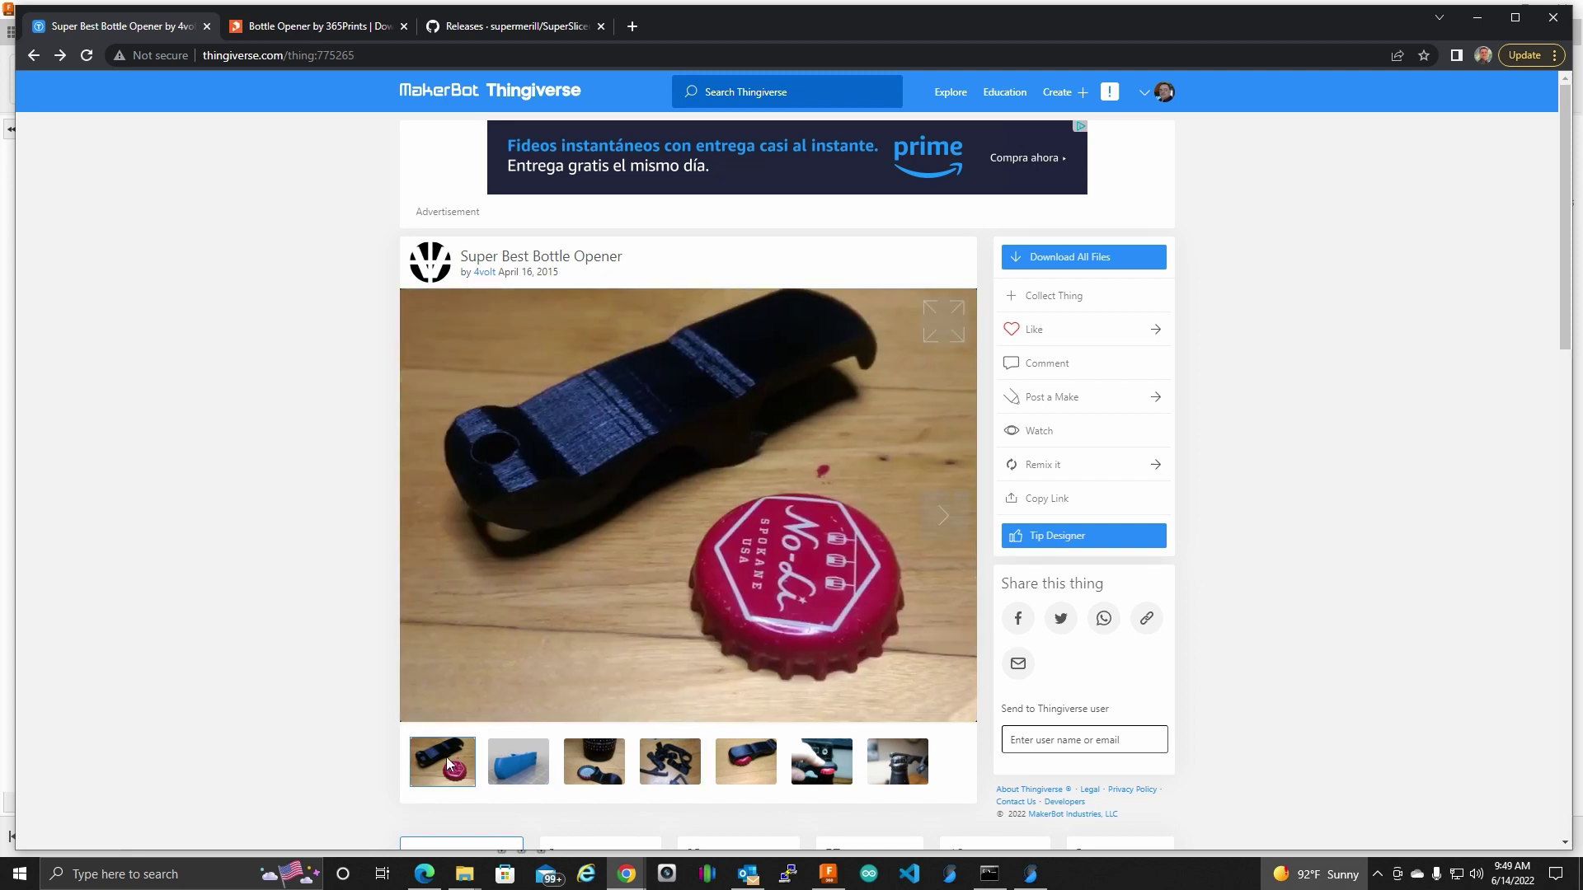
click(521, 768)
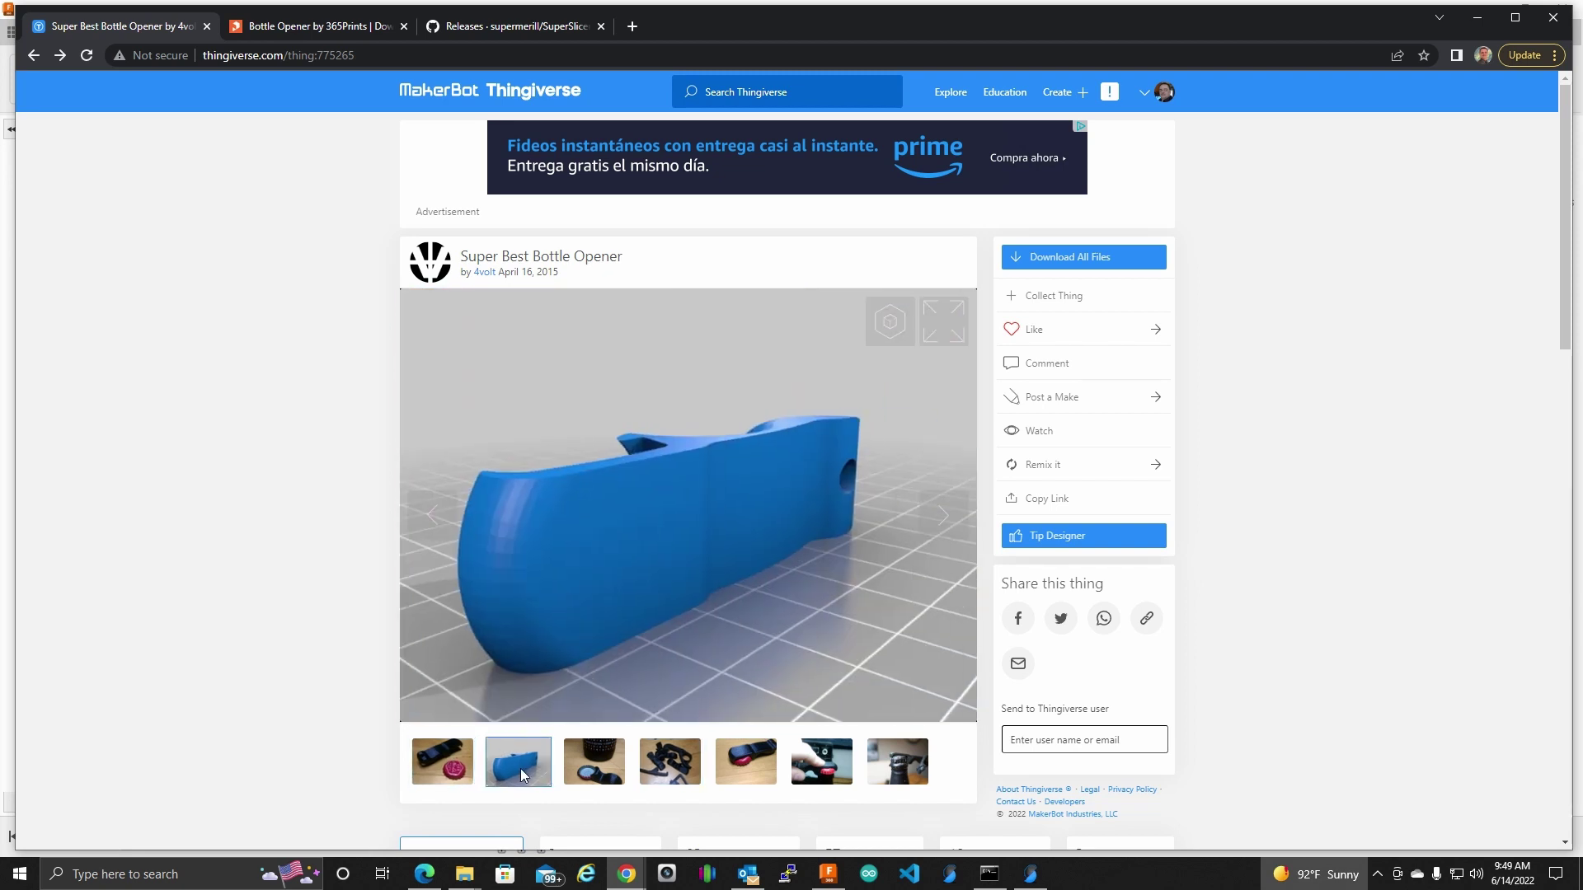
click(599, 776)
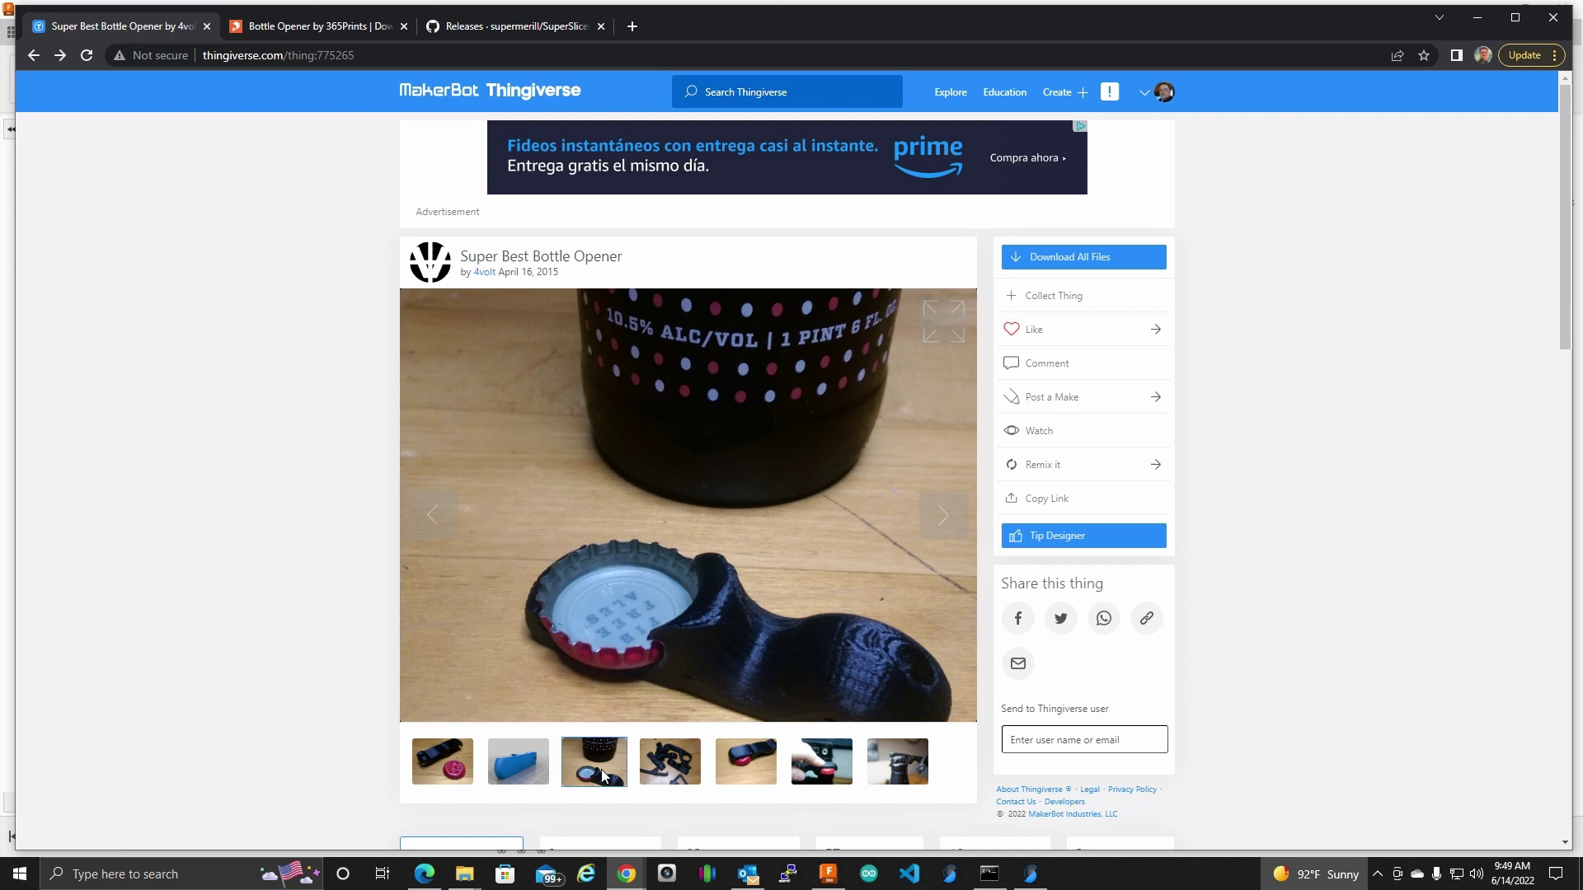
click(441, 757)
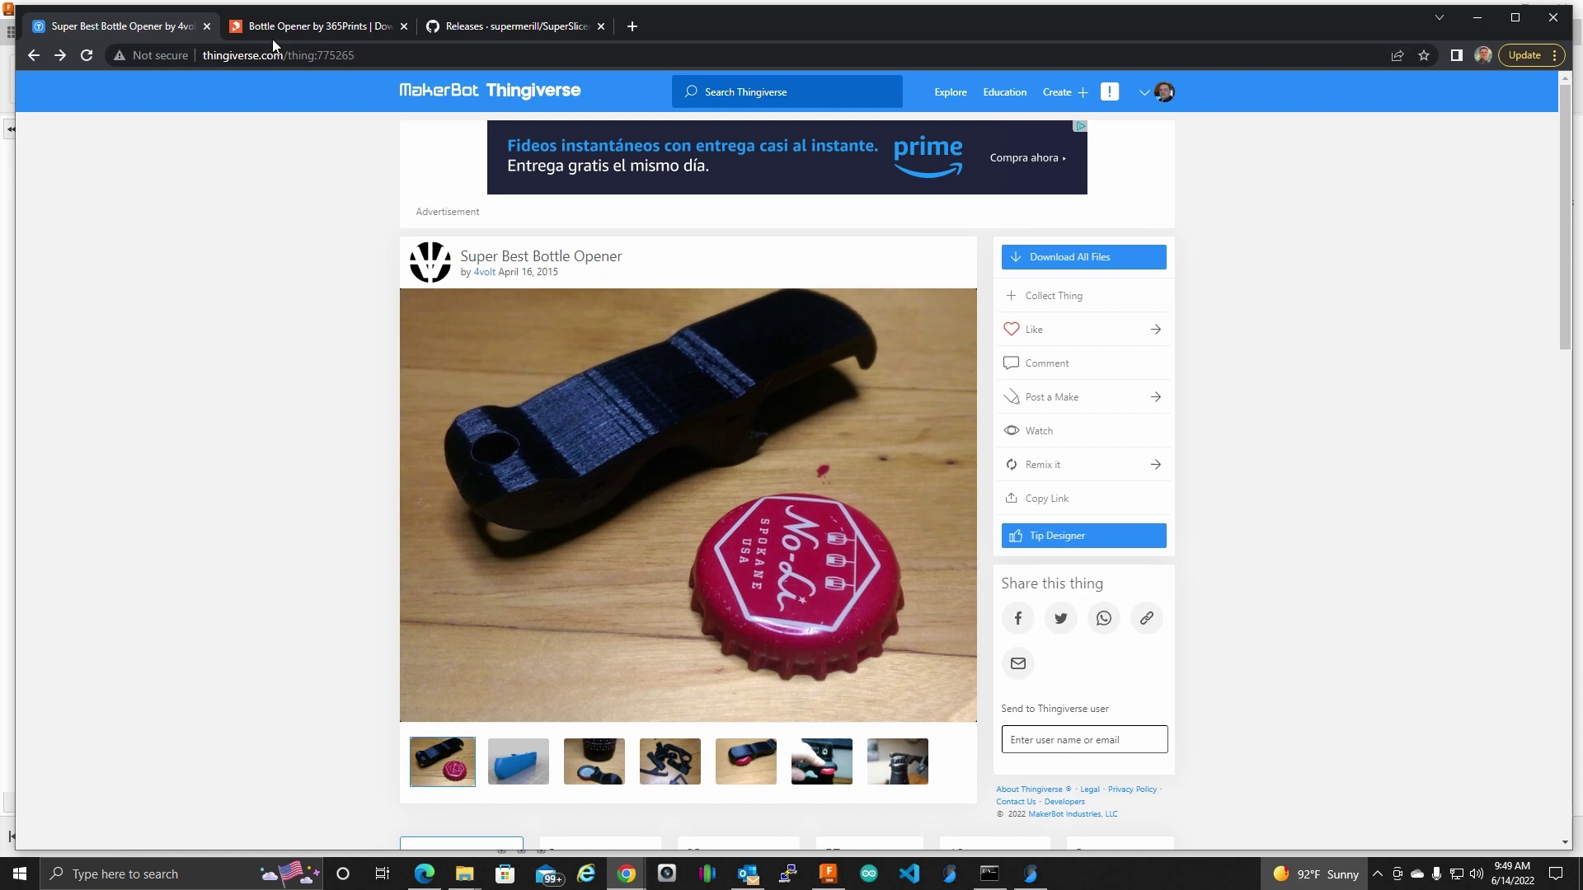
Review the Bottle Opener page on Printables, minimize the browser and switch back to SuperSlicer.
click(301, 26)
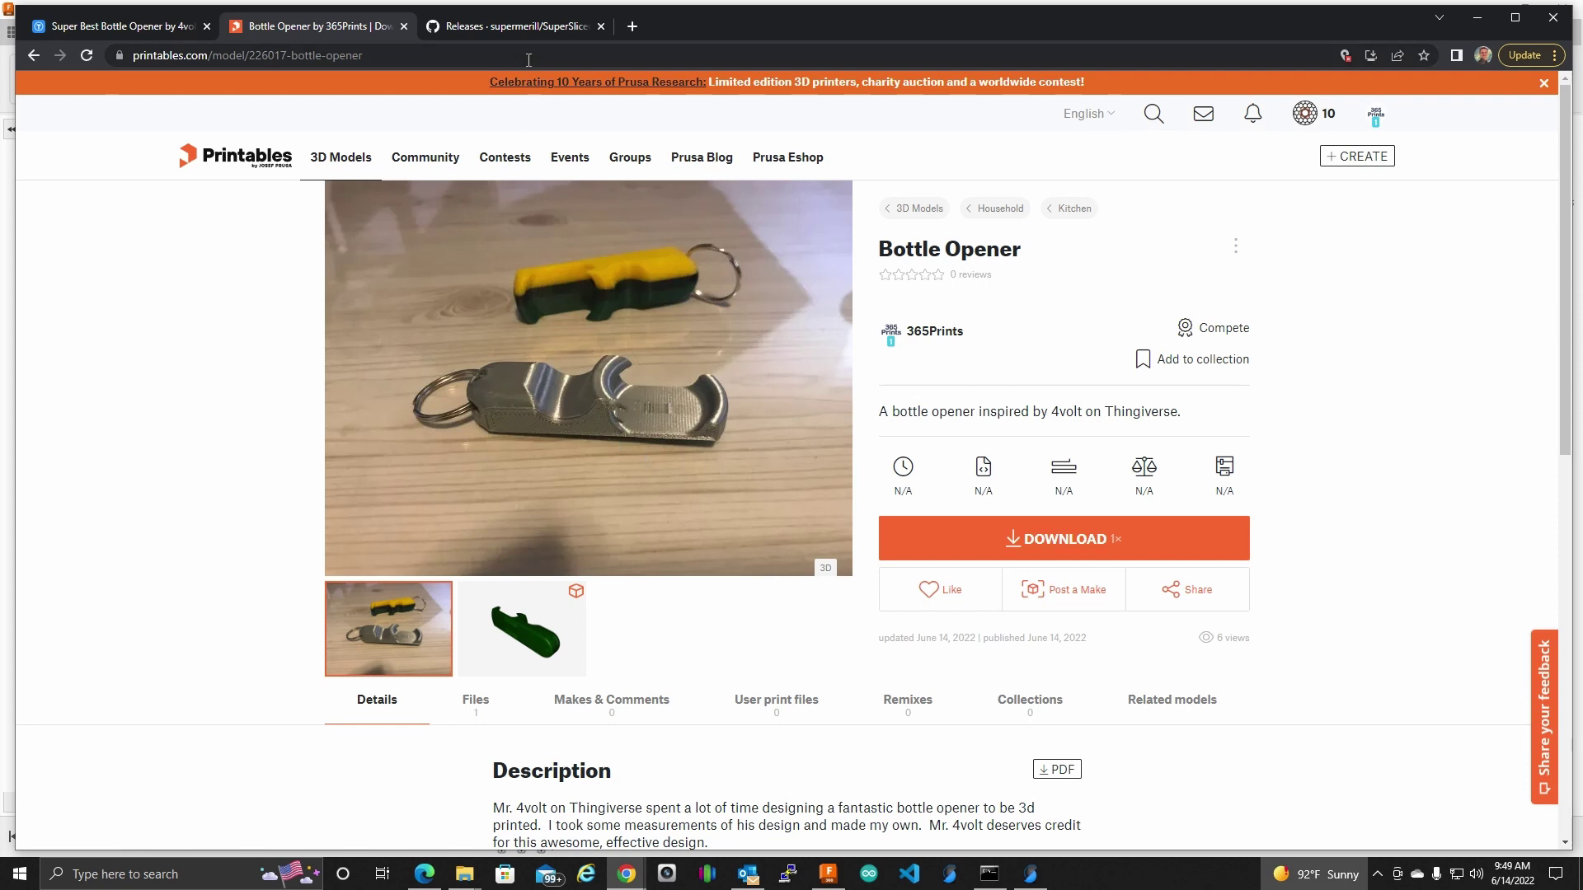
click(1475, 18)
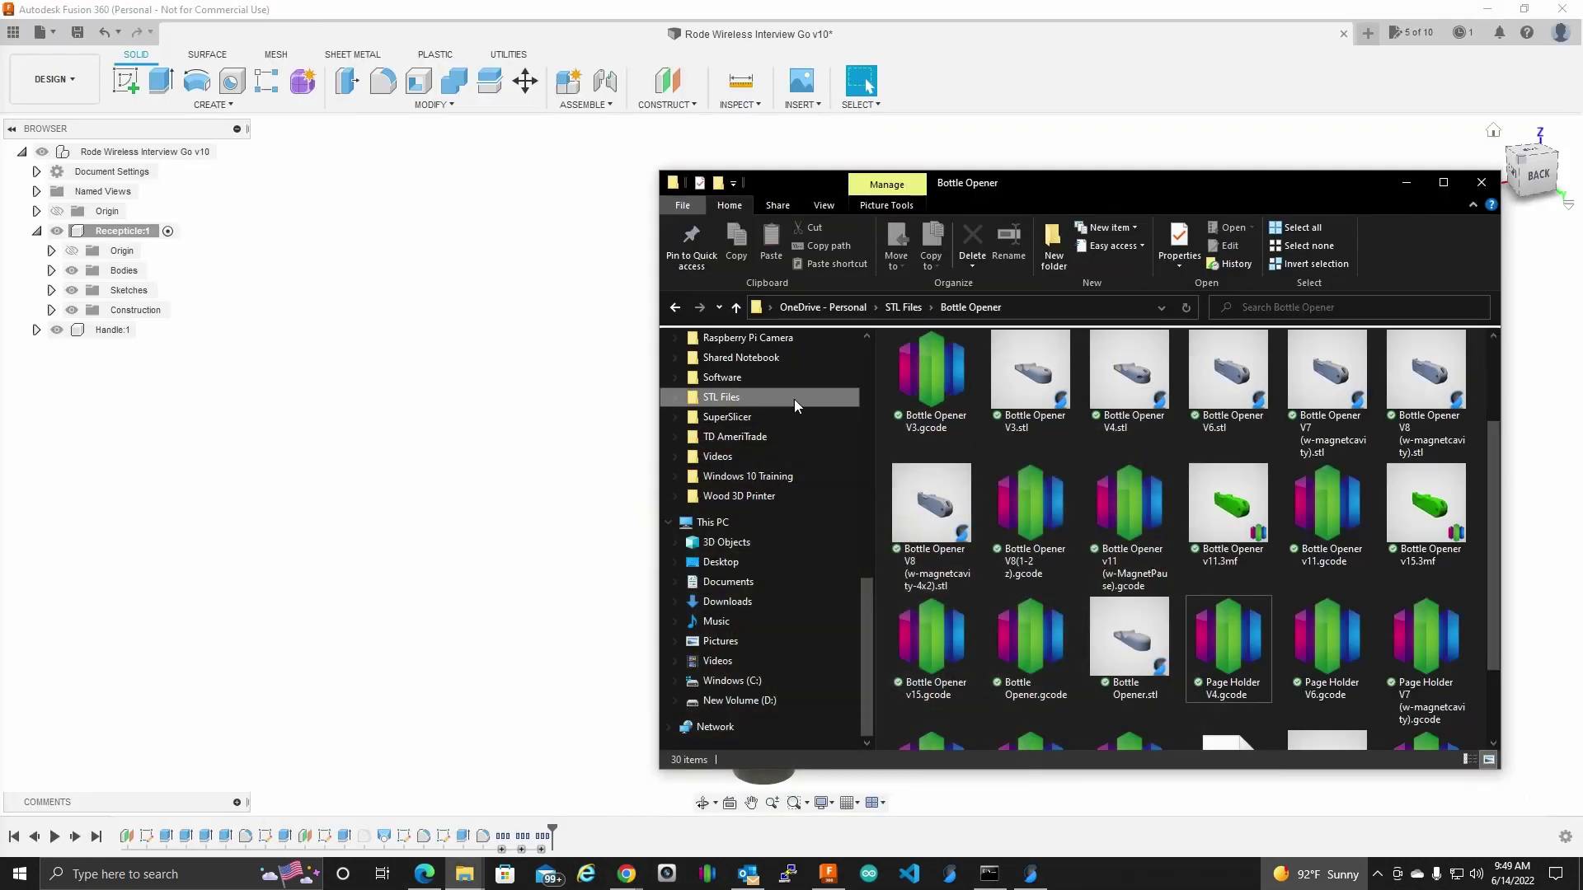
click(1040, 882)
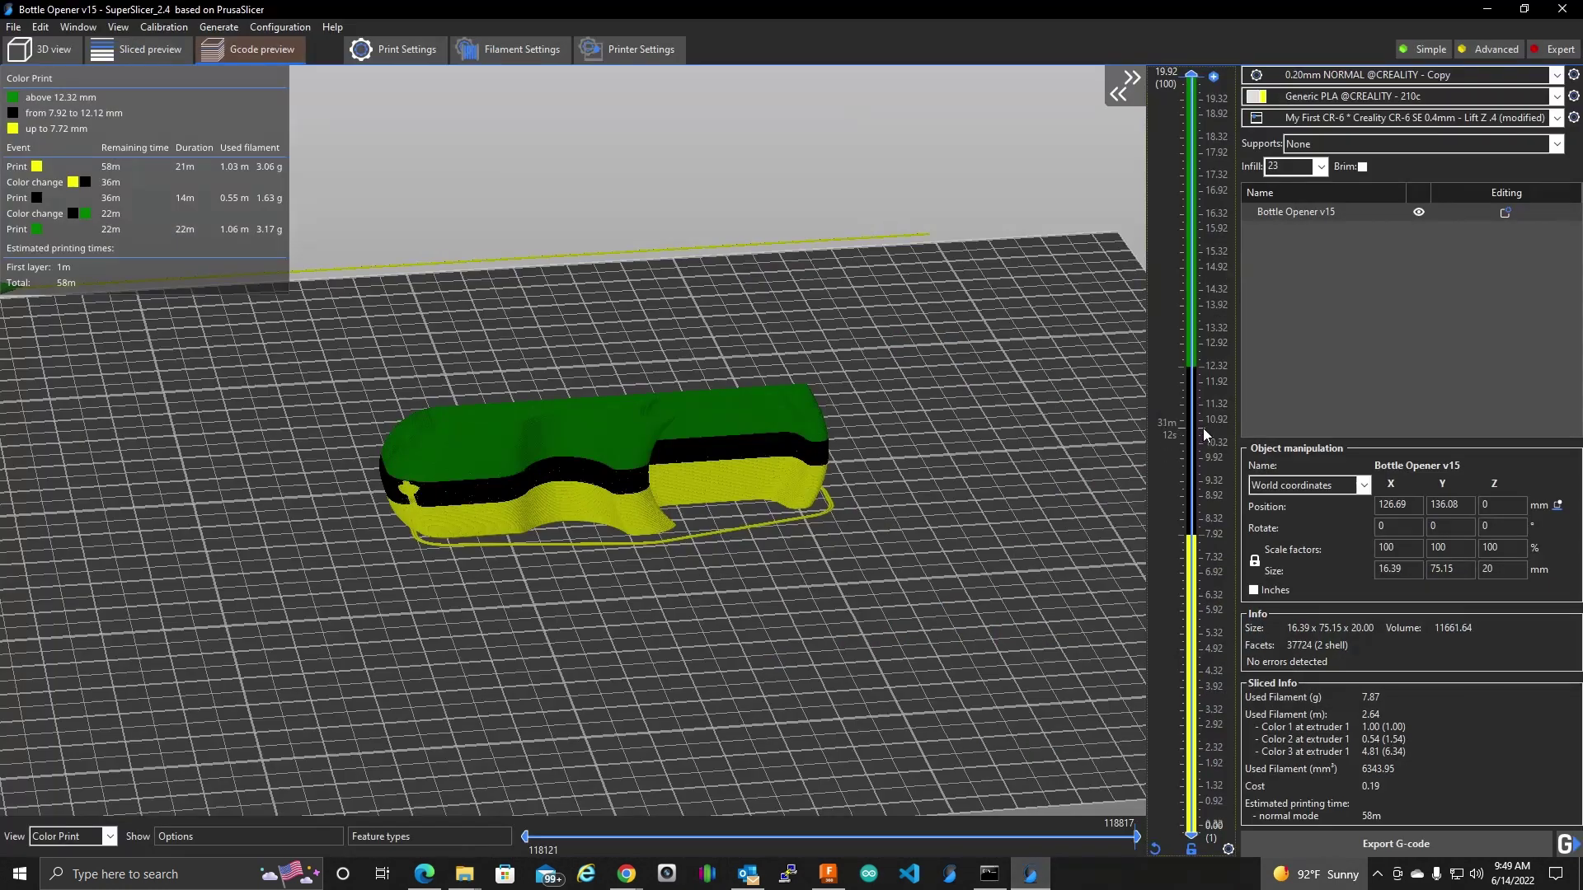
Remove all color changes from the sliced print and delete the bottle opener from the build plate.
click(1154, 851)
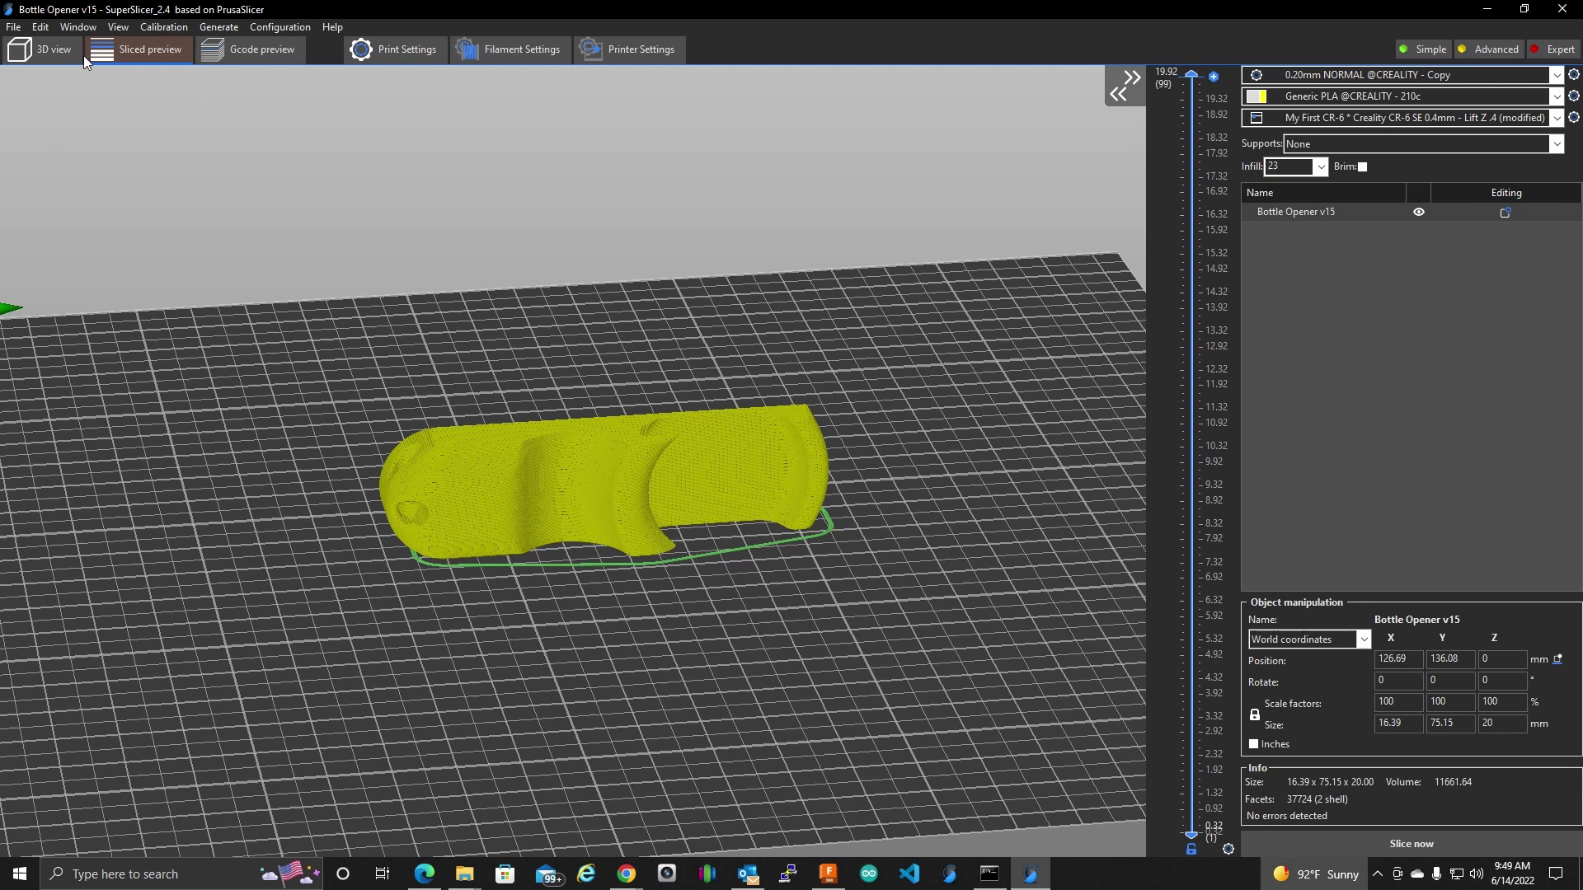
click(56, 50)
click(382, 92)
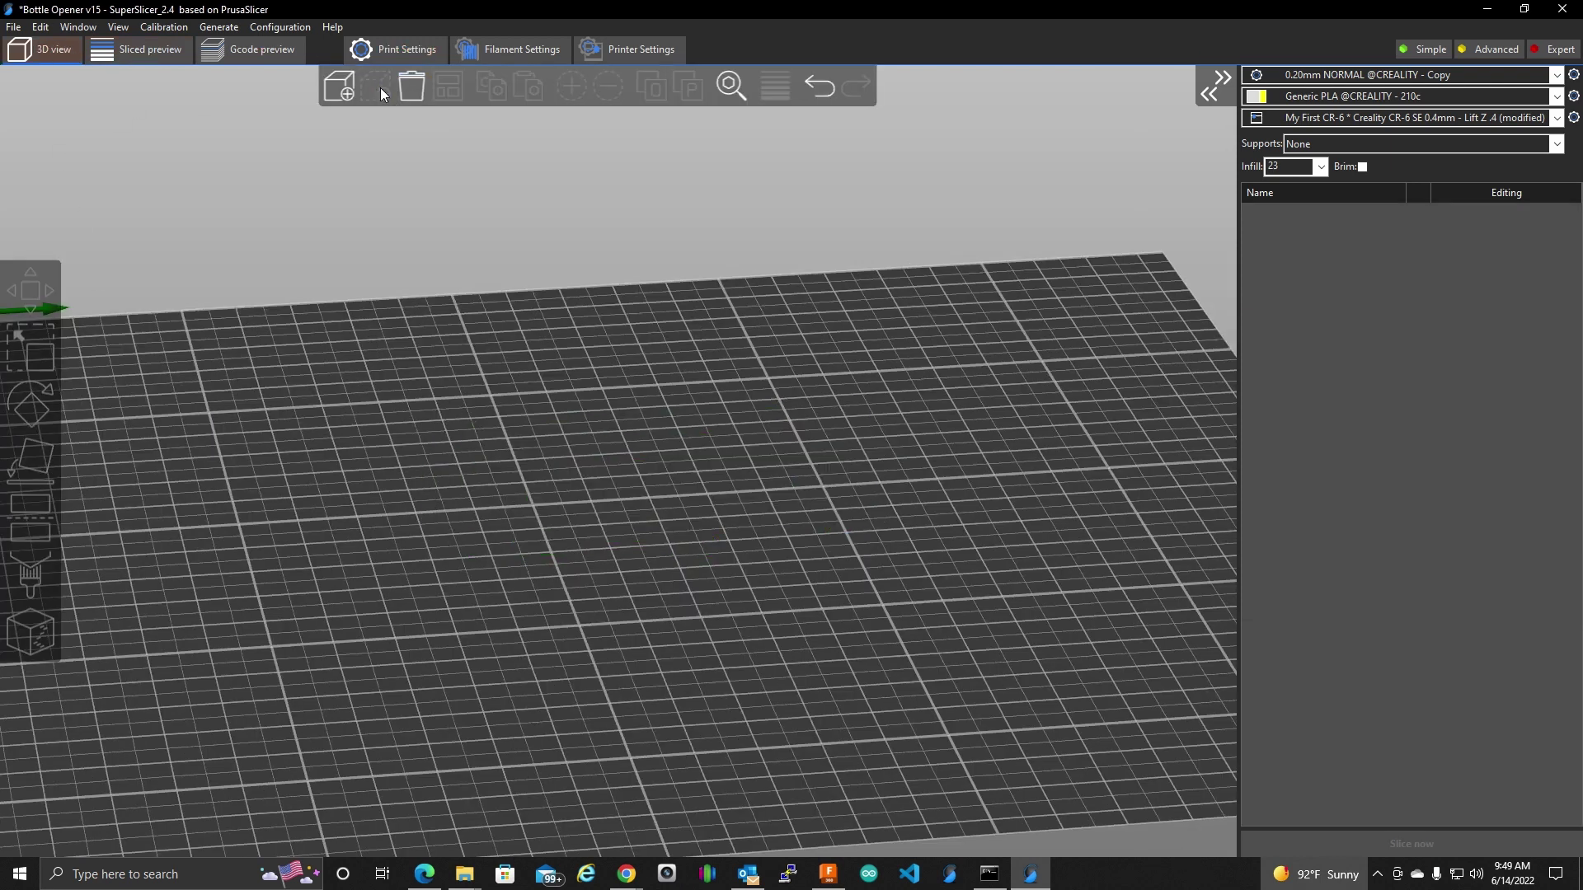
scroll(747, 712, down, 3)
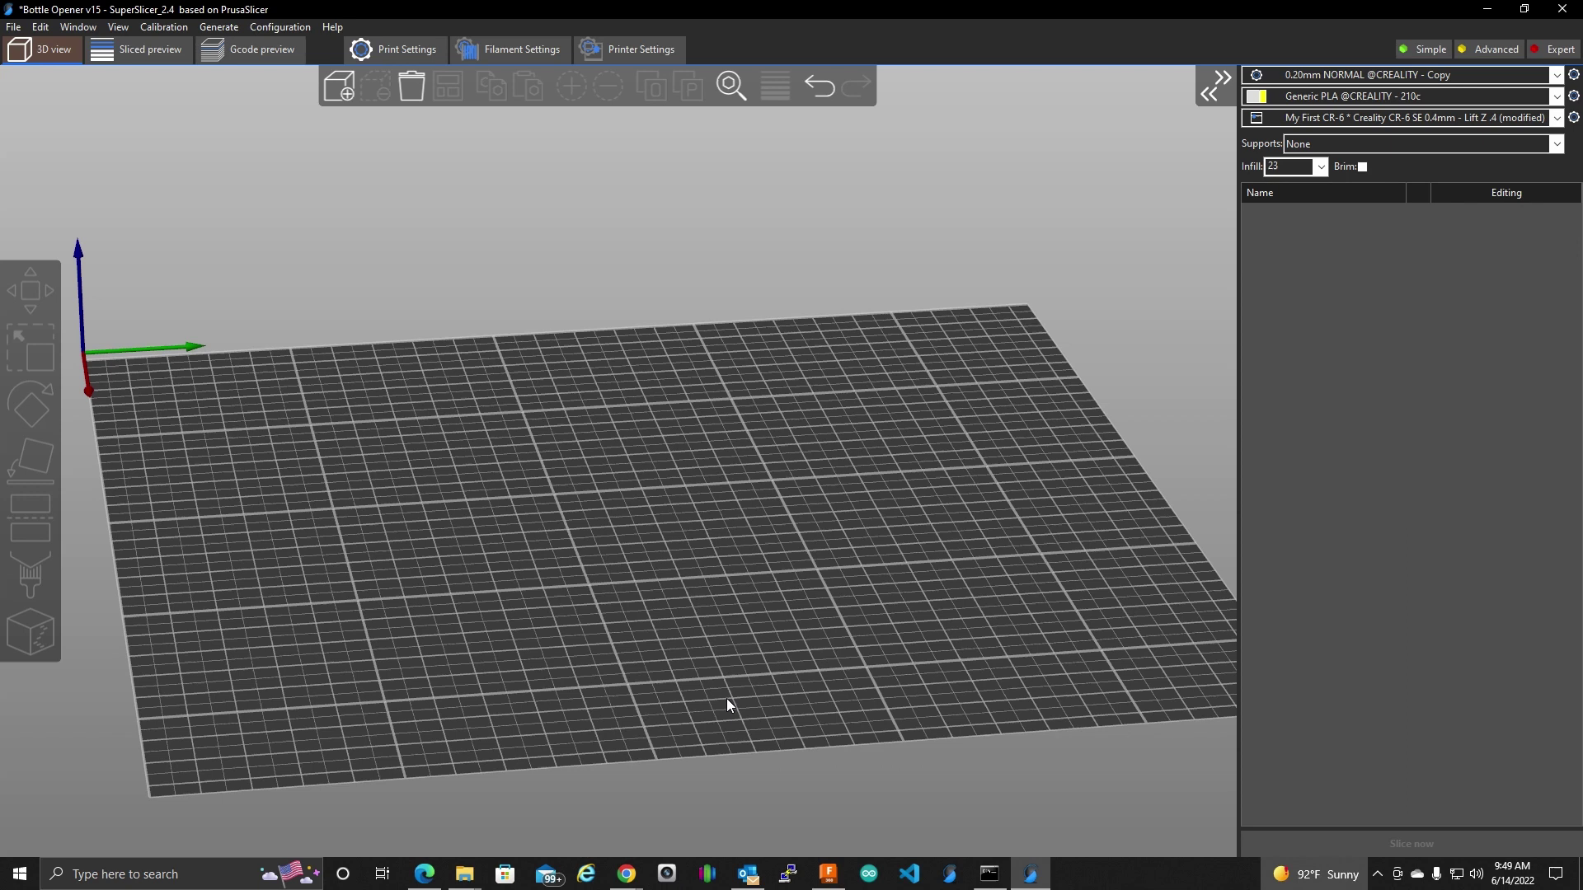
Load the project Bottle Opener v15.3mf from the Bottle Opener folder, discarding the unsaved preset changes.
click(465, 874)
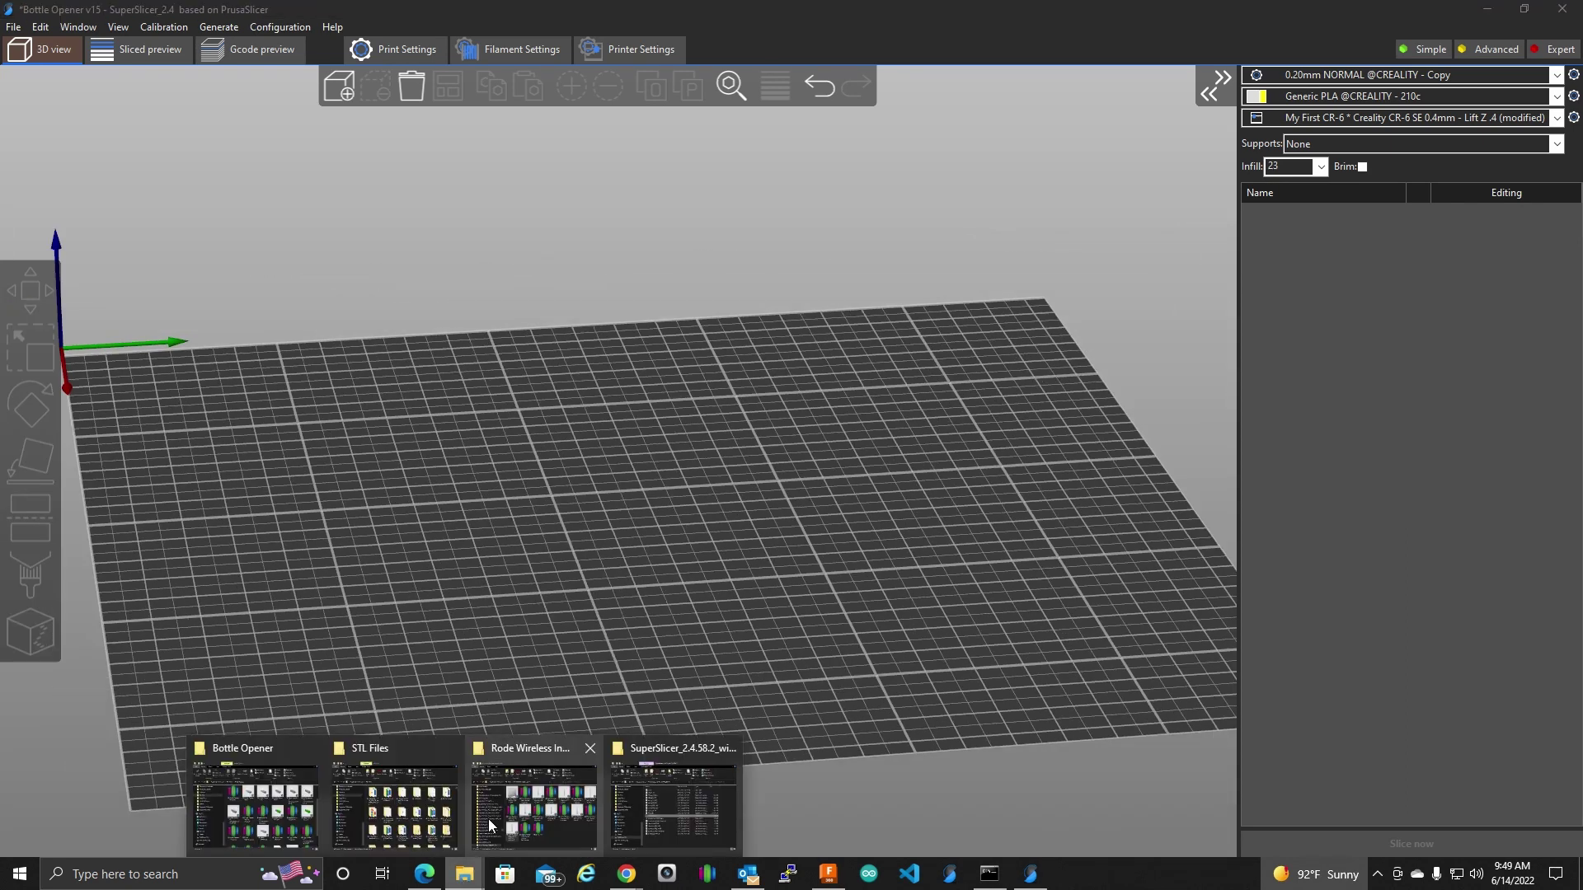
click(269, 824)
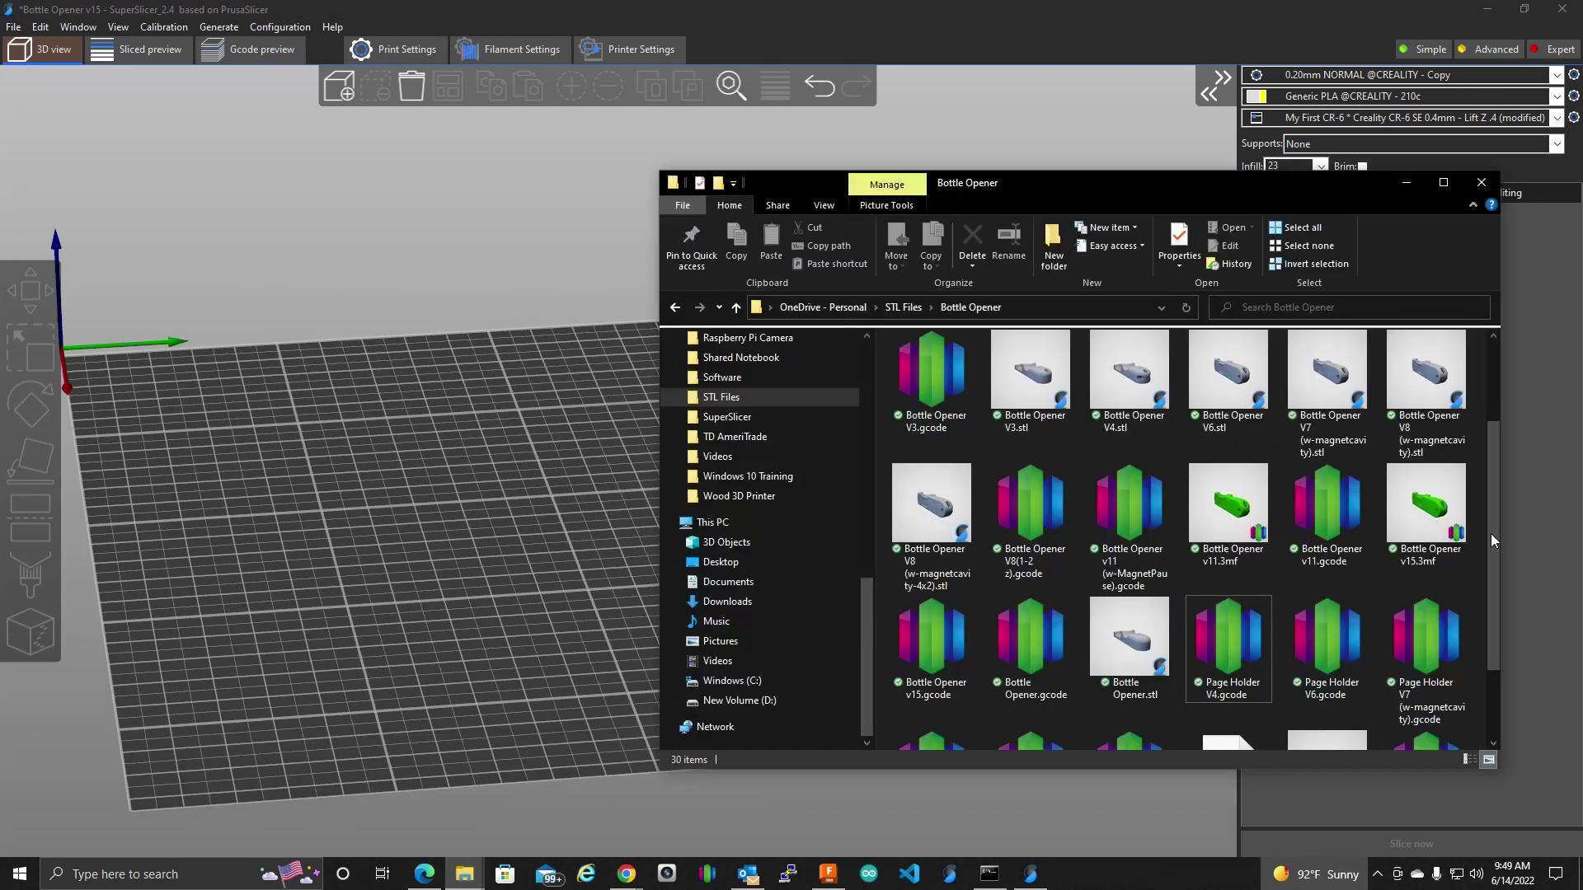
drag(1413, 557, 428, 475)
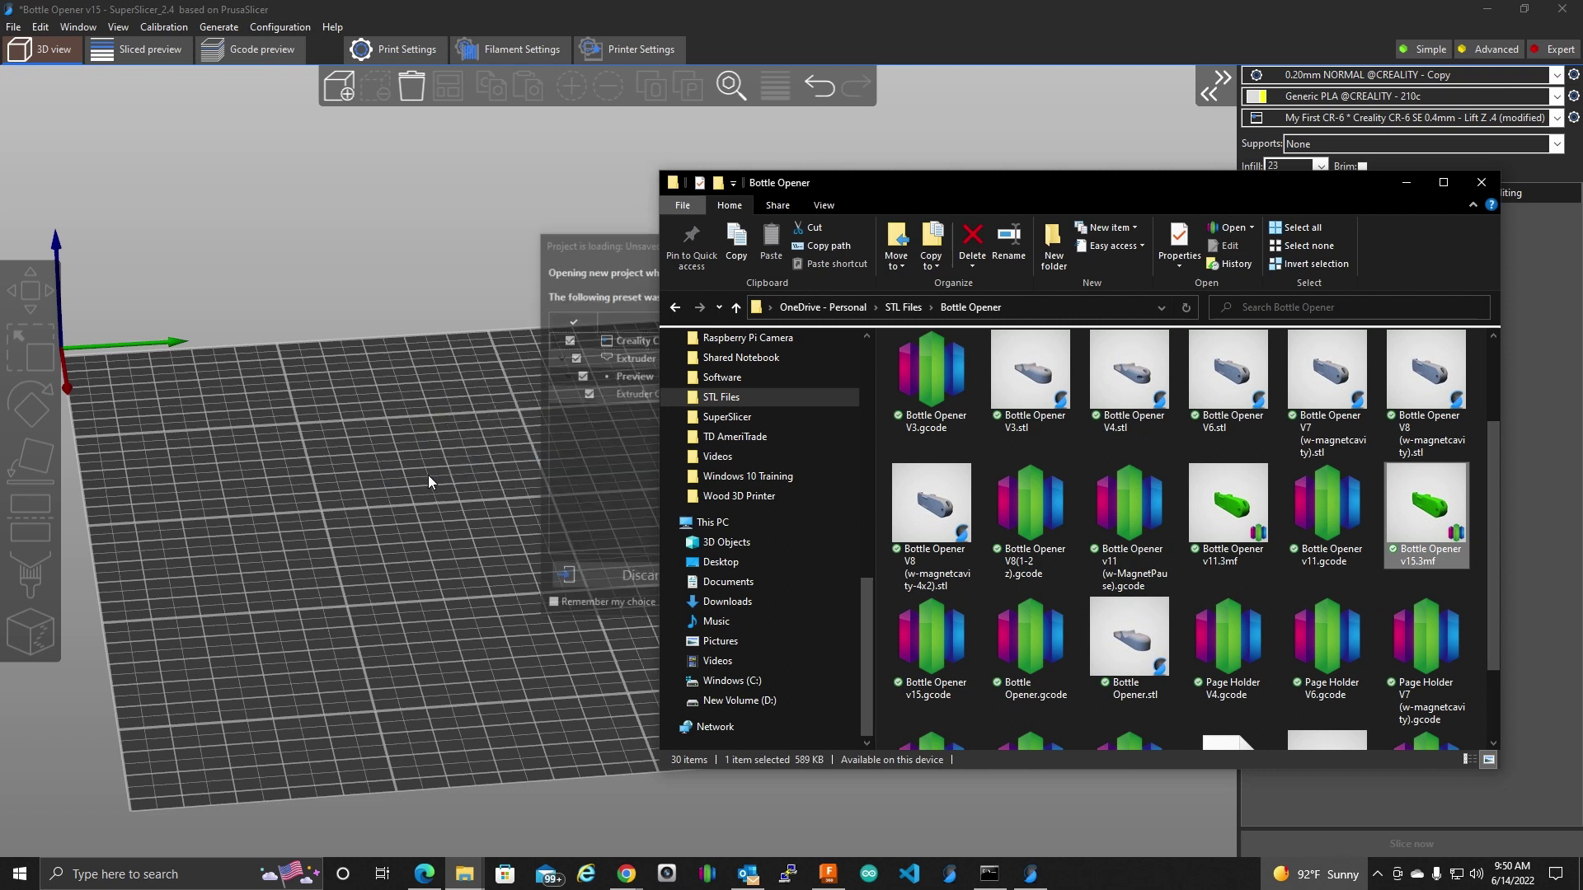
click(620, 587)
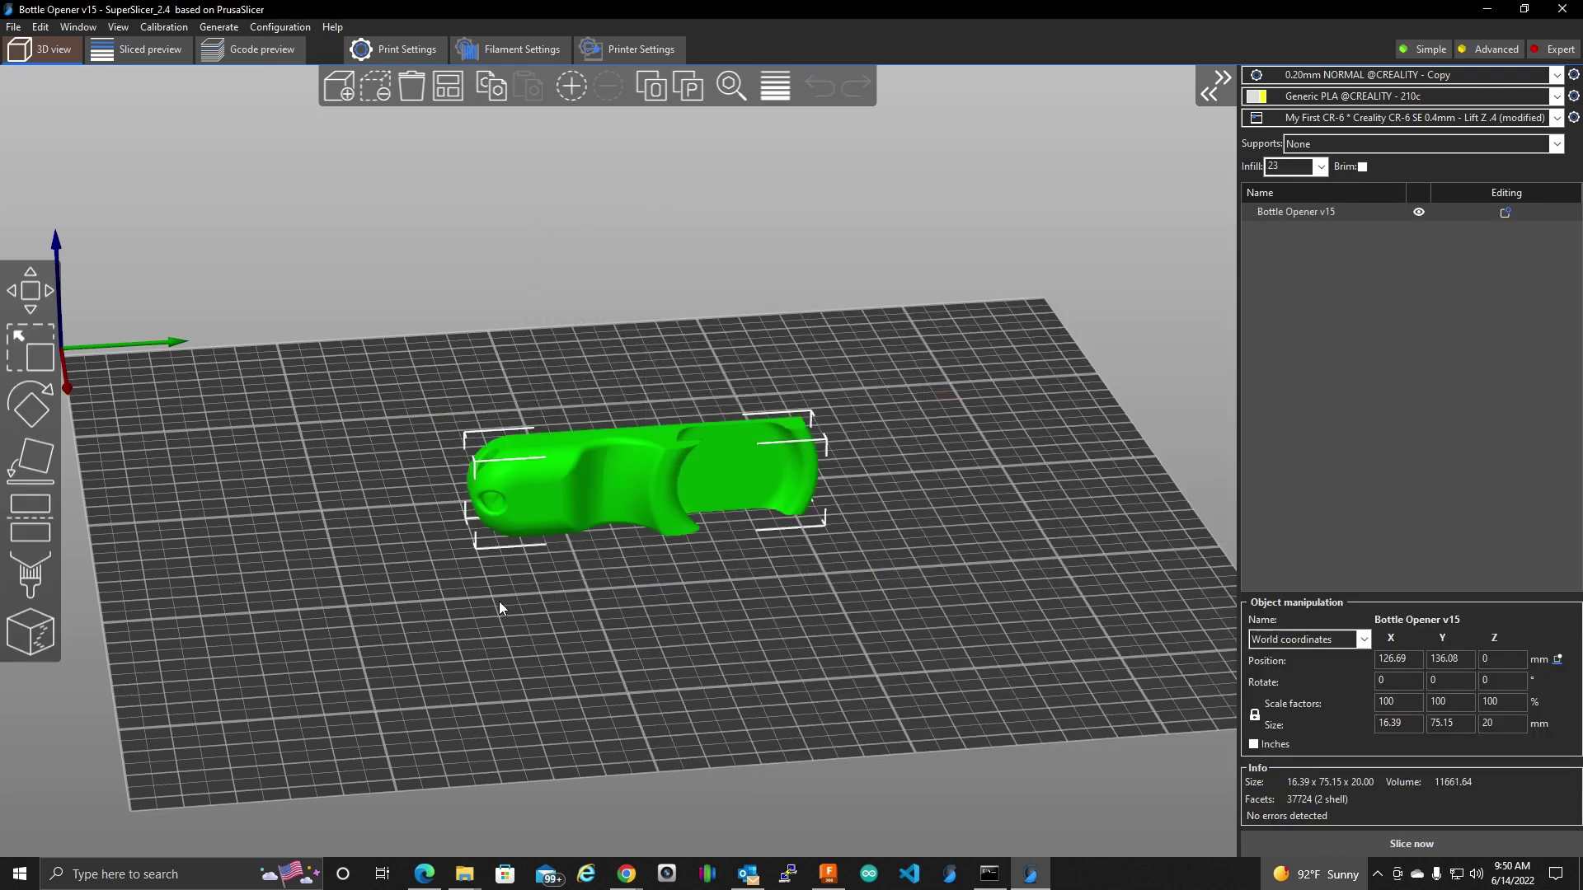
Check the base layer height and first layer height in the print settings, and return to the 3D model.
drag(498, 601, 581, 628)
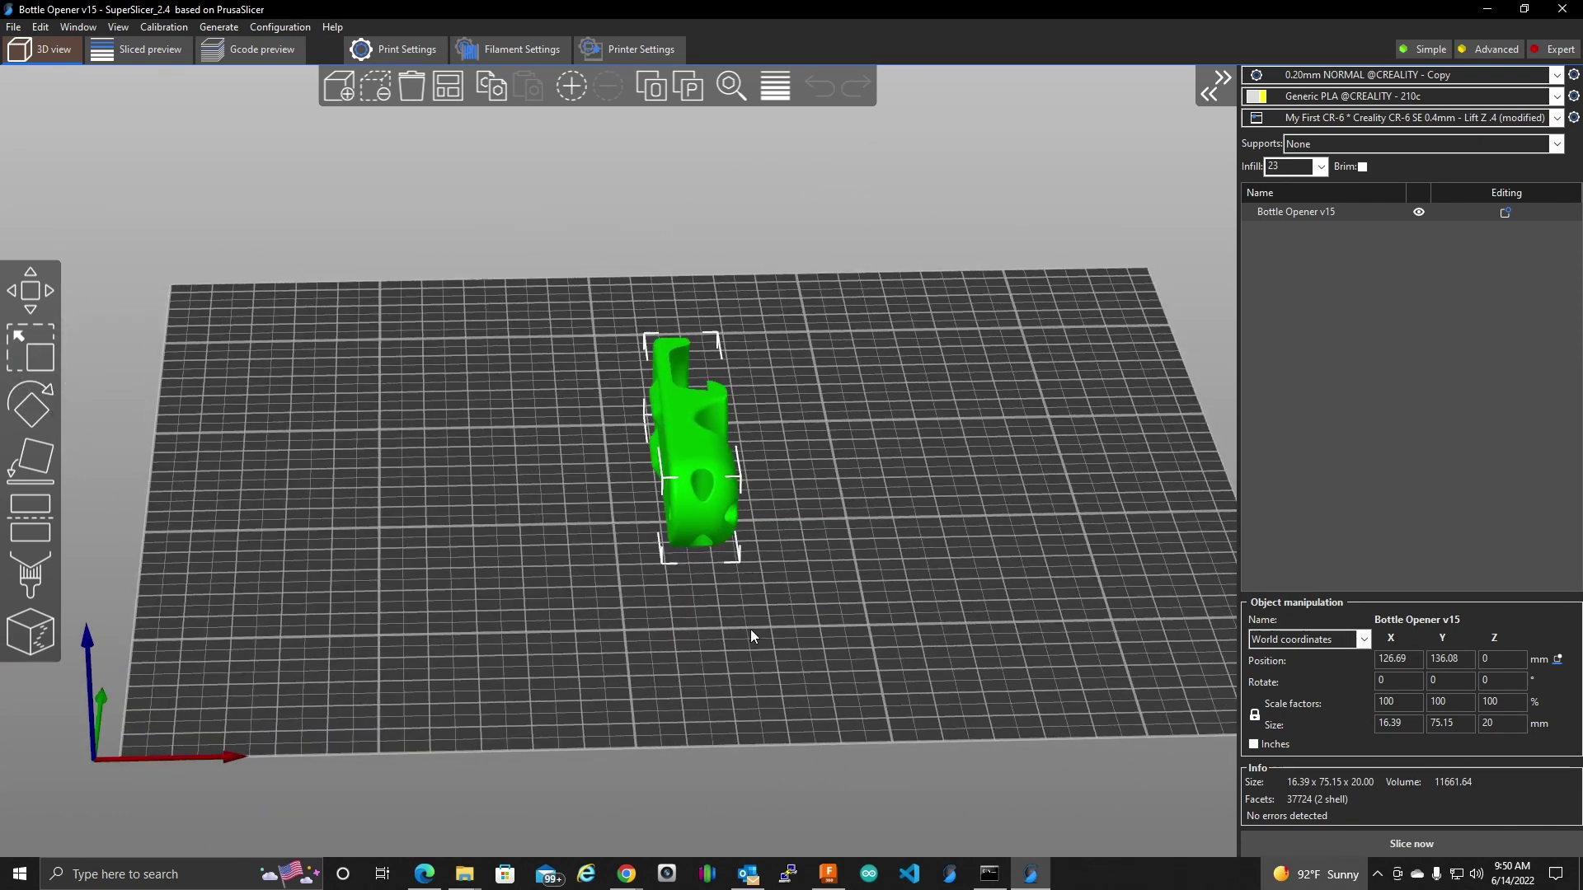
drag(751, 630, 695, 587)
drag(832, 639, 723, 484)
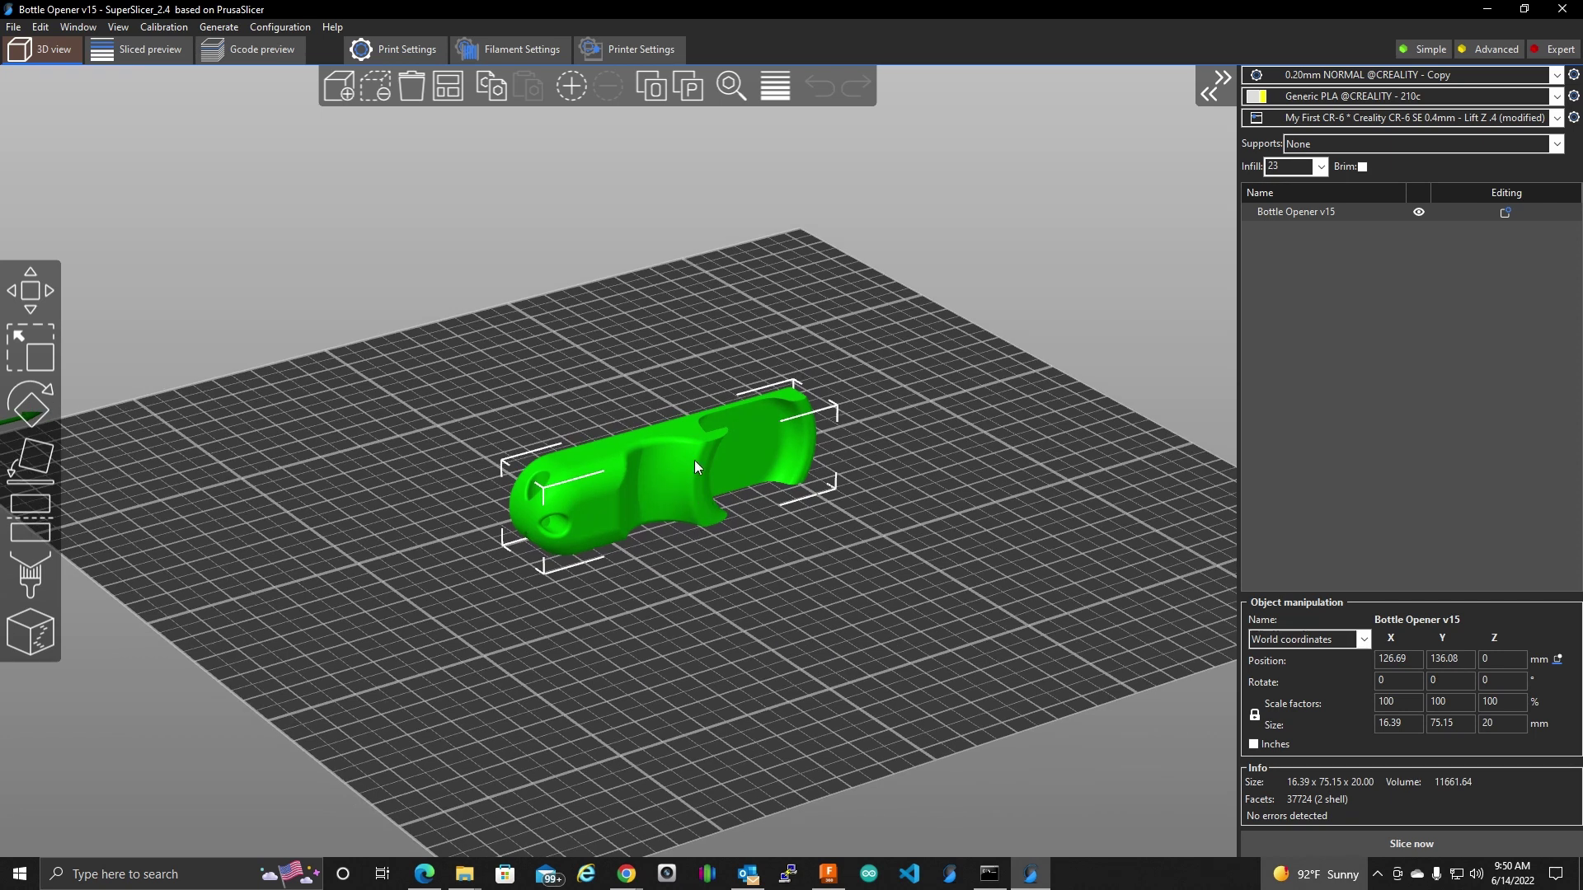
drag(662, 645, 635, 627)
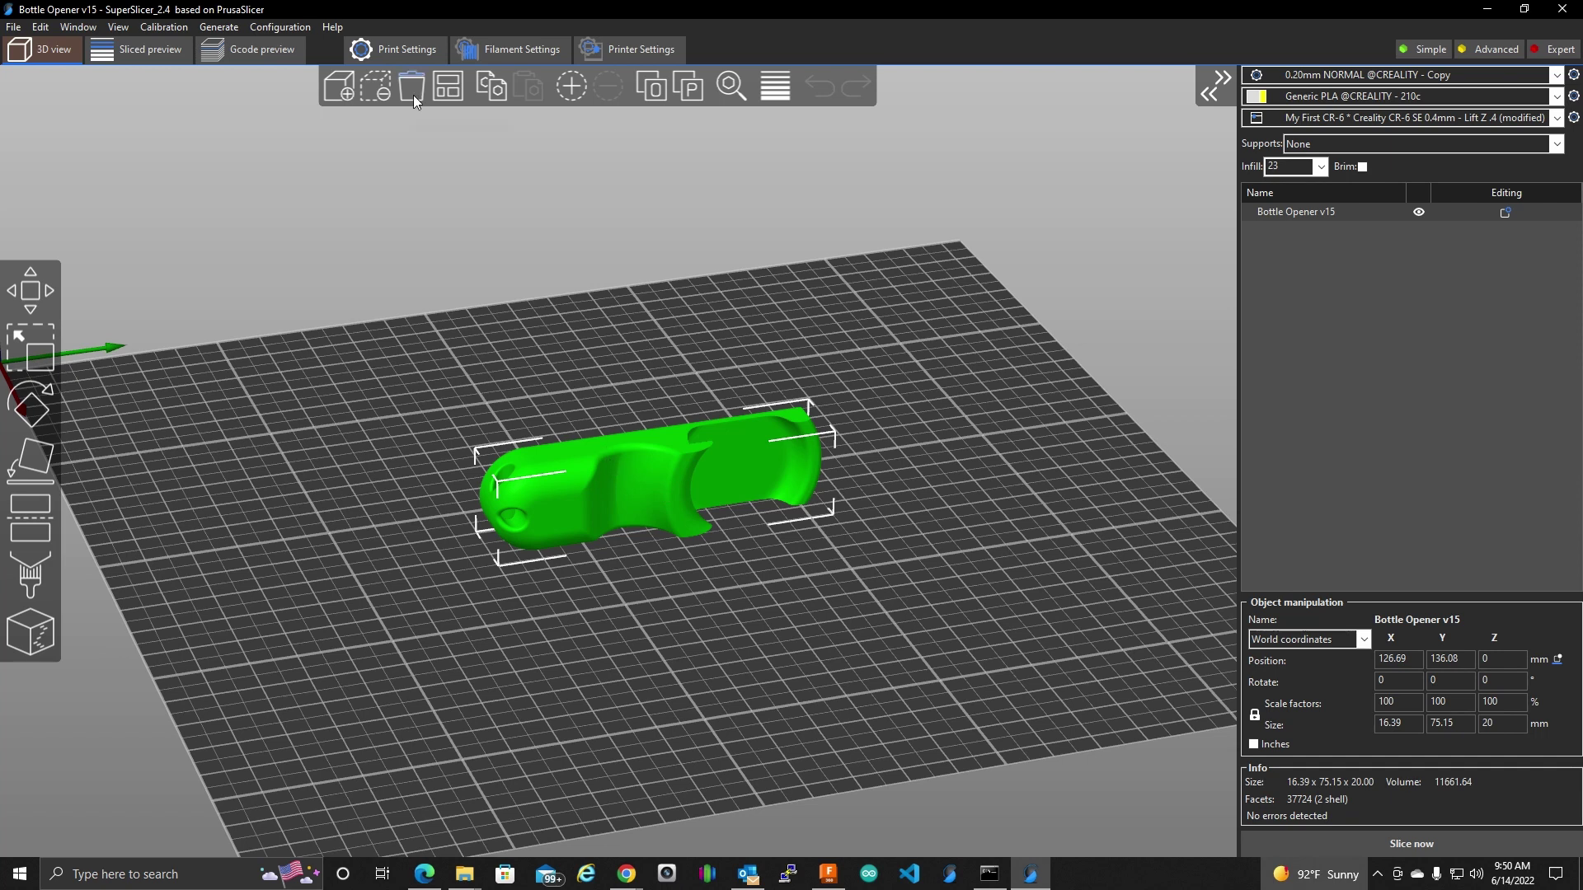
click(426, 48)
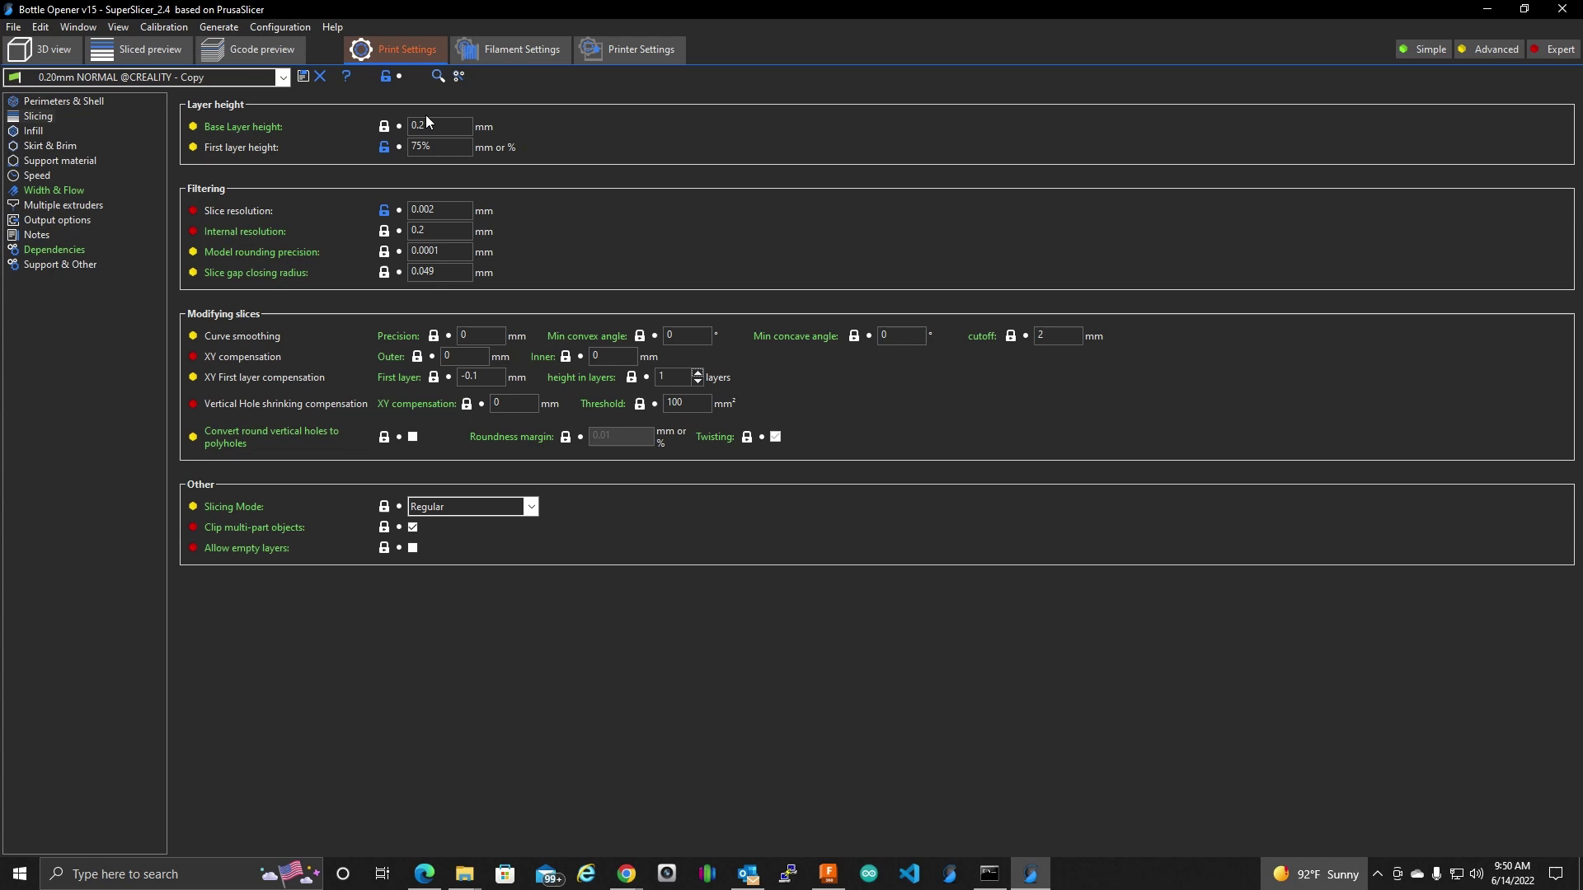
click(441, 133)
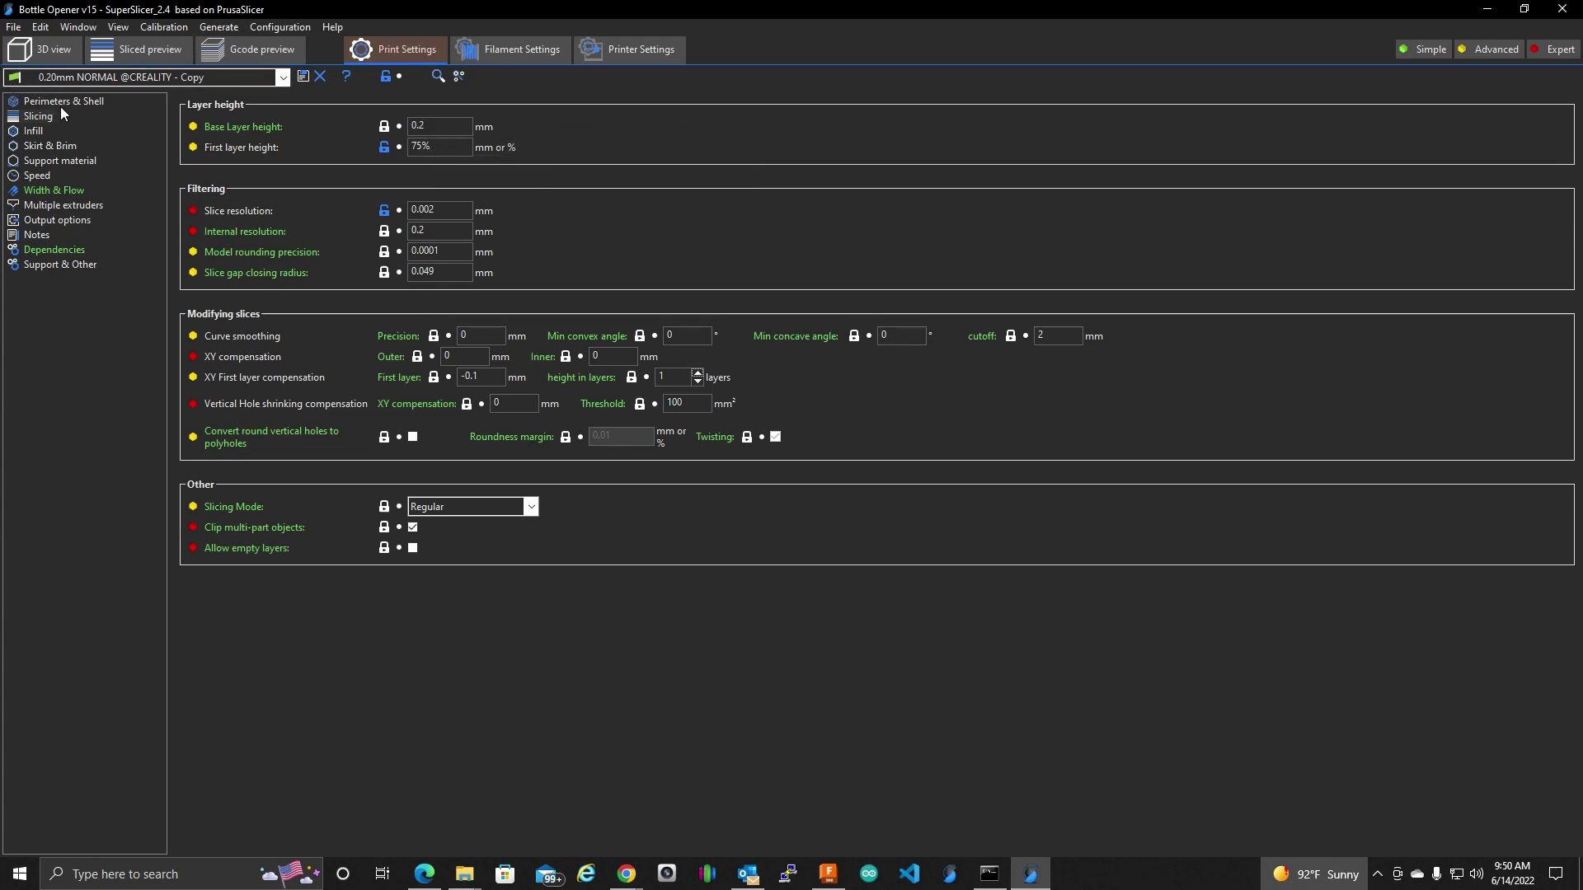
click(51, 49)
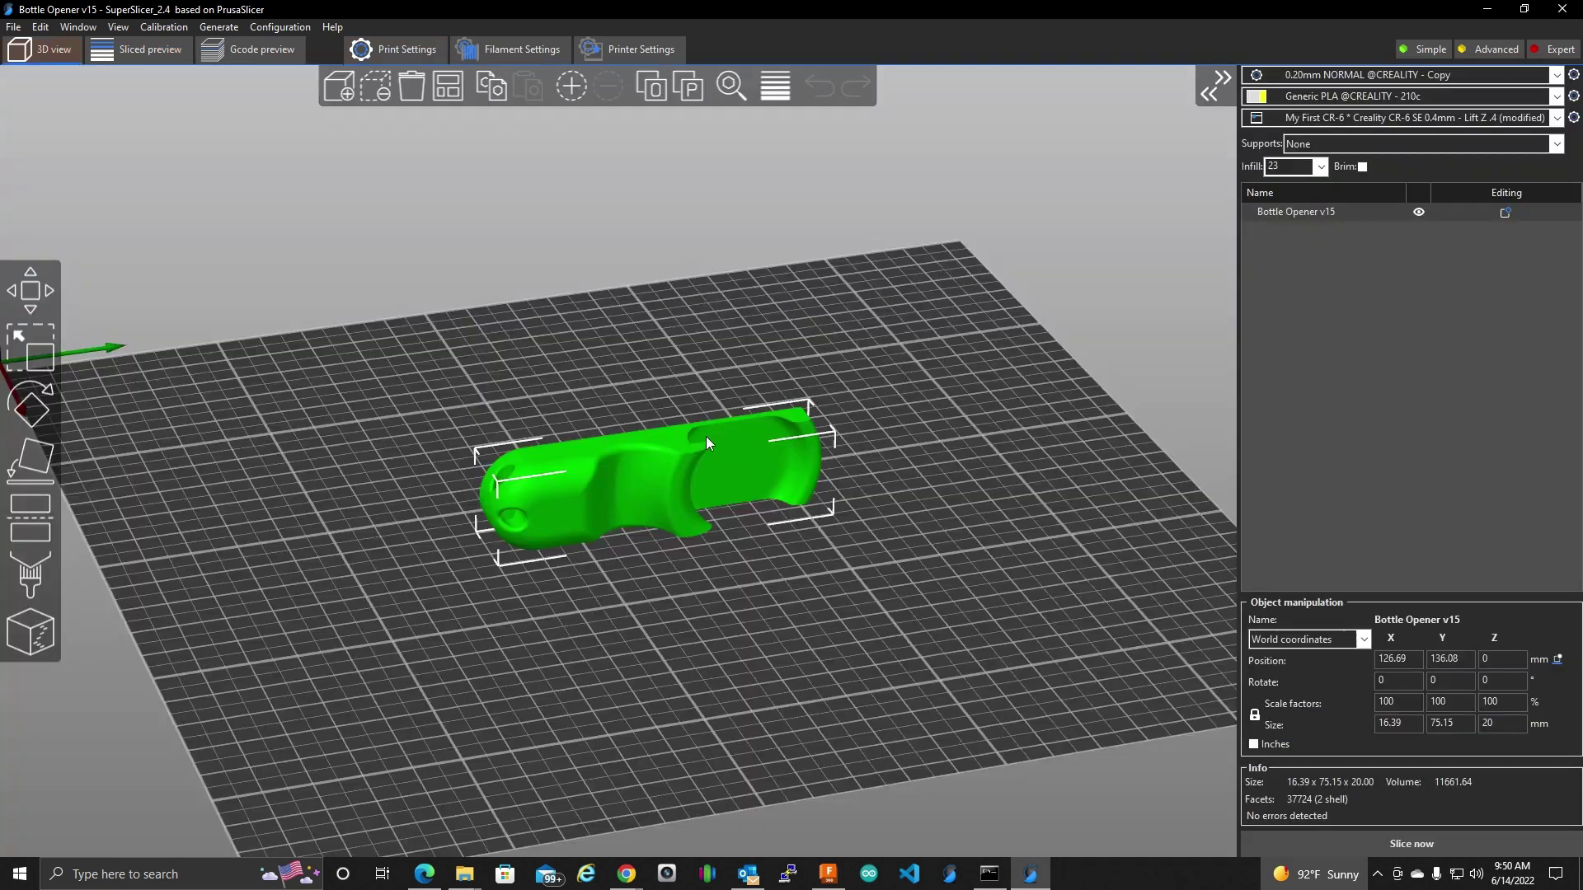
Slice the bottle opener and show its G-code preview by feature type.
click(1398, 839)
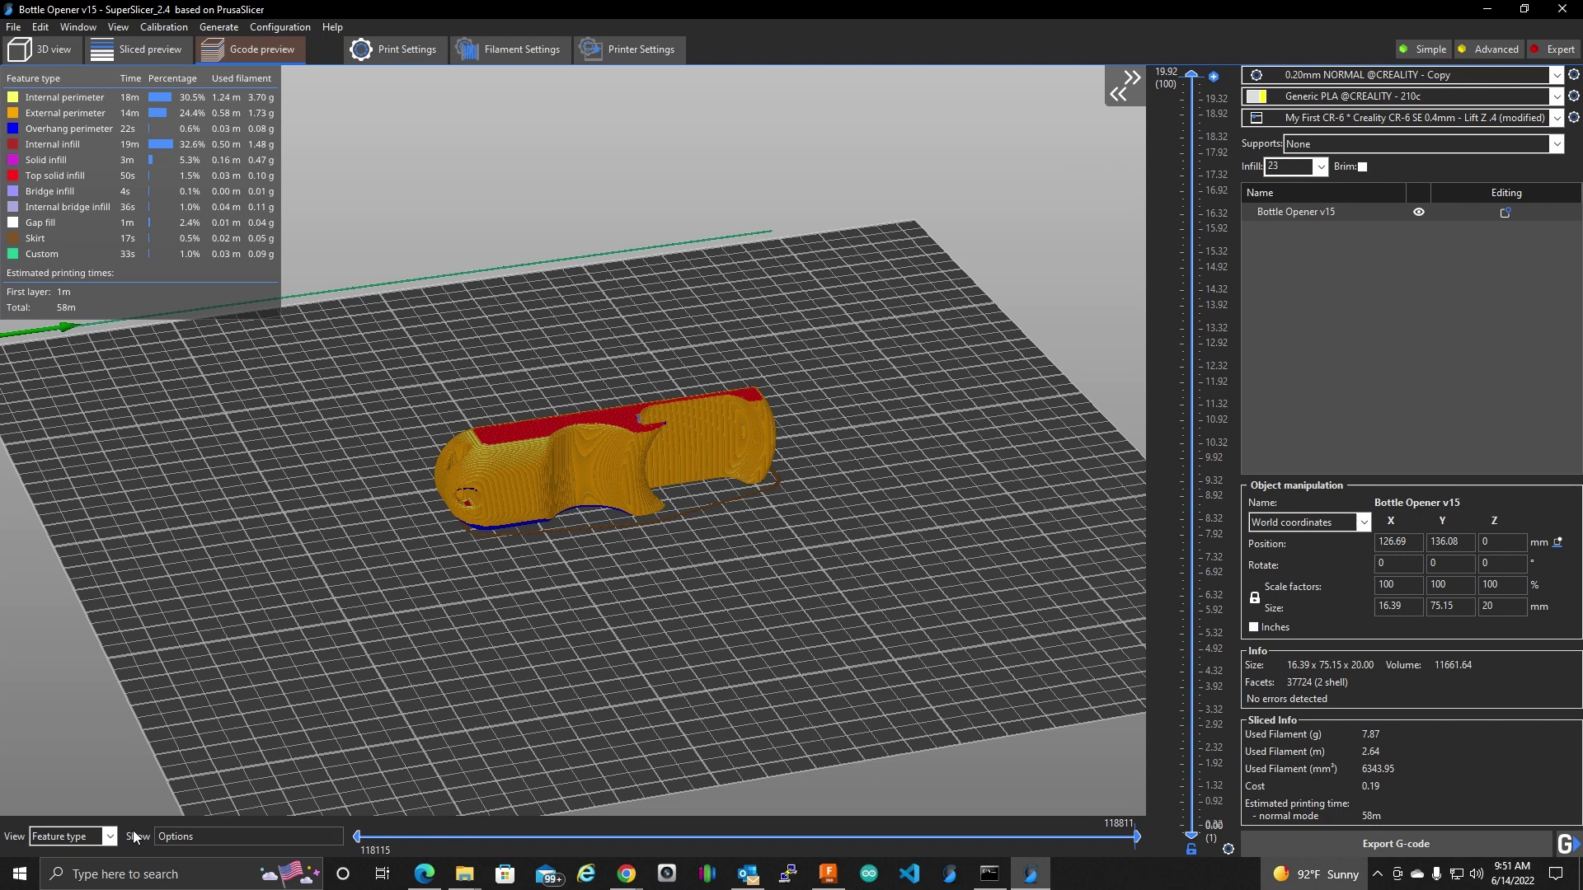
click(109, 836)
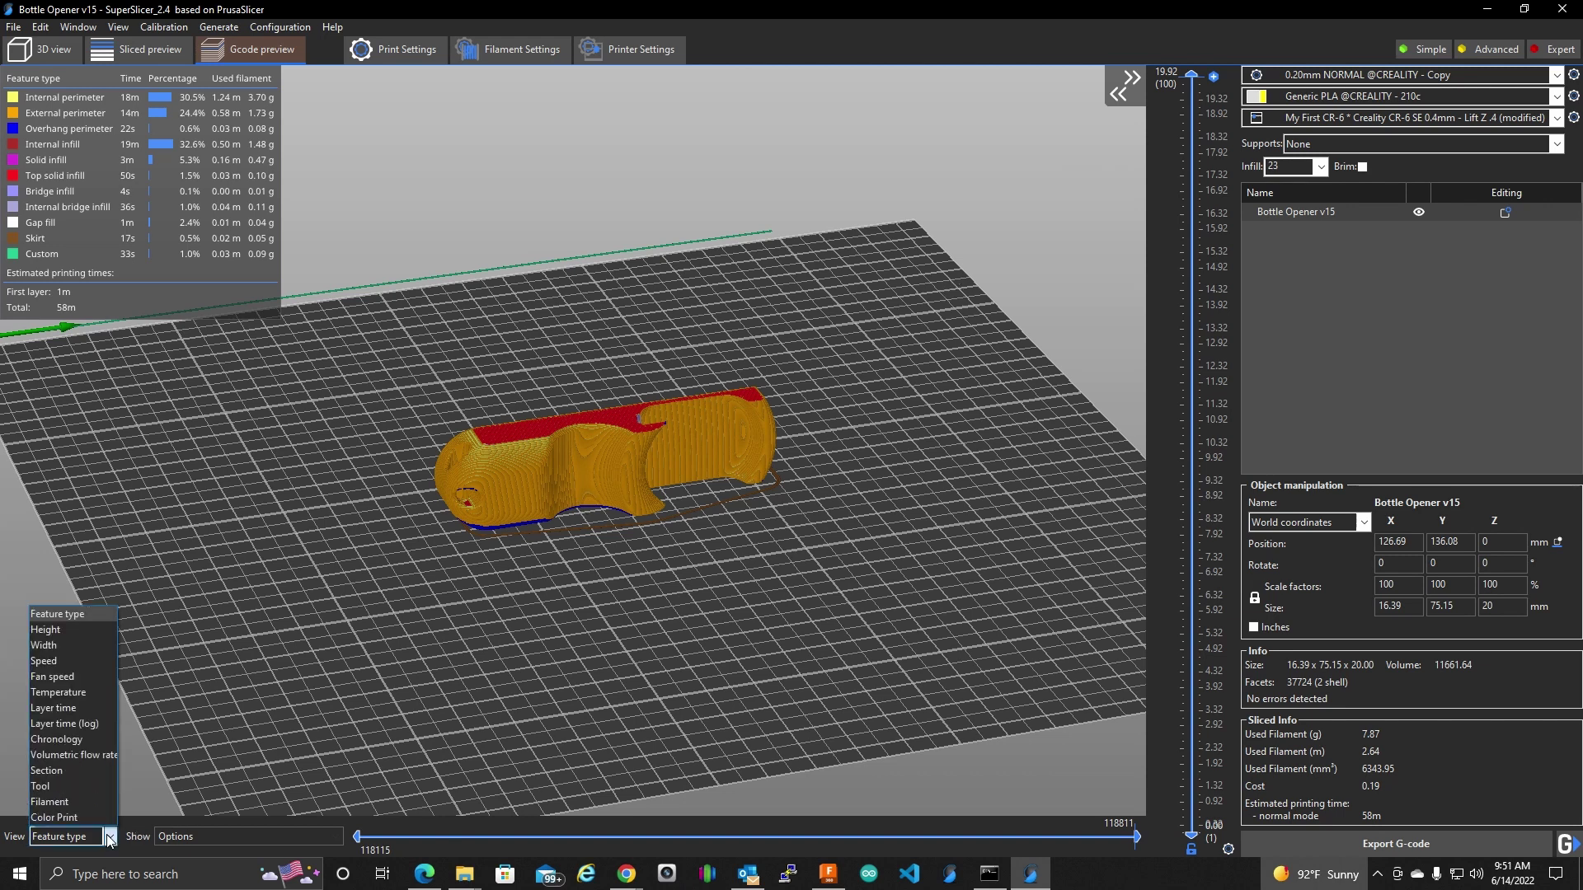
click(56, 614)
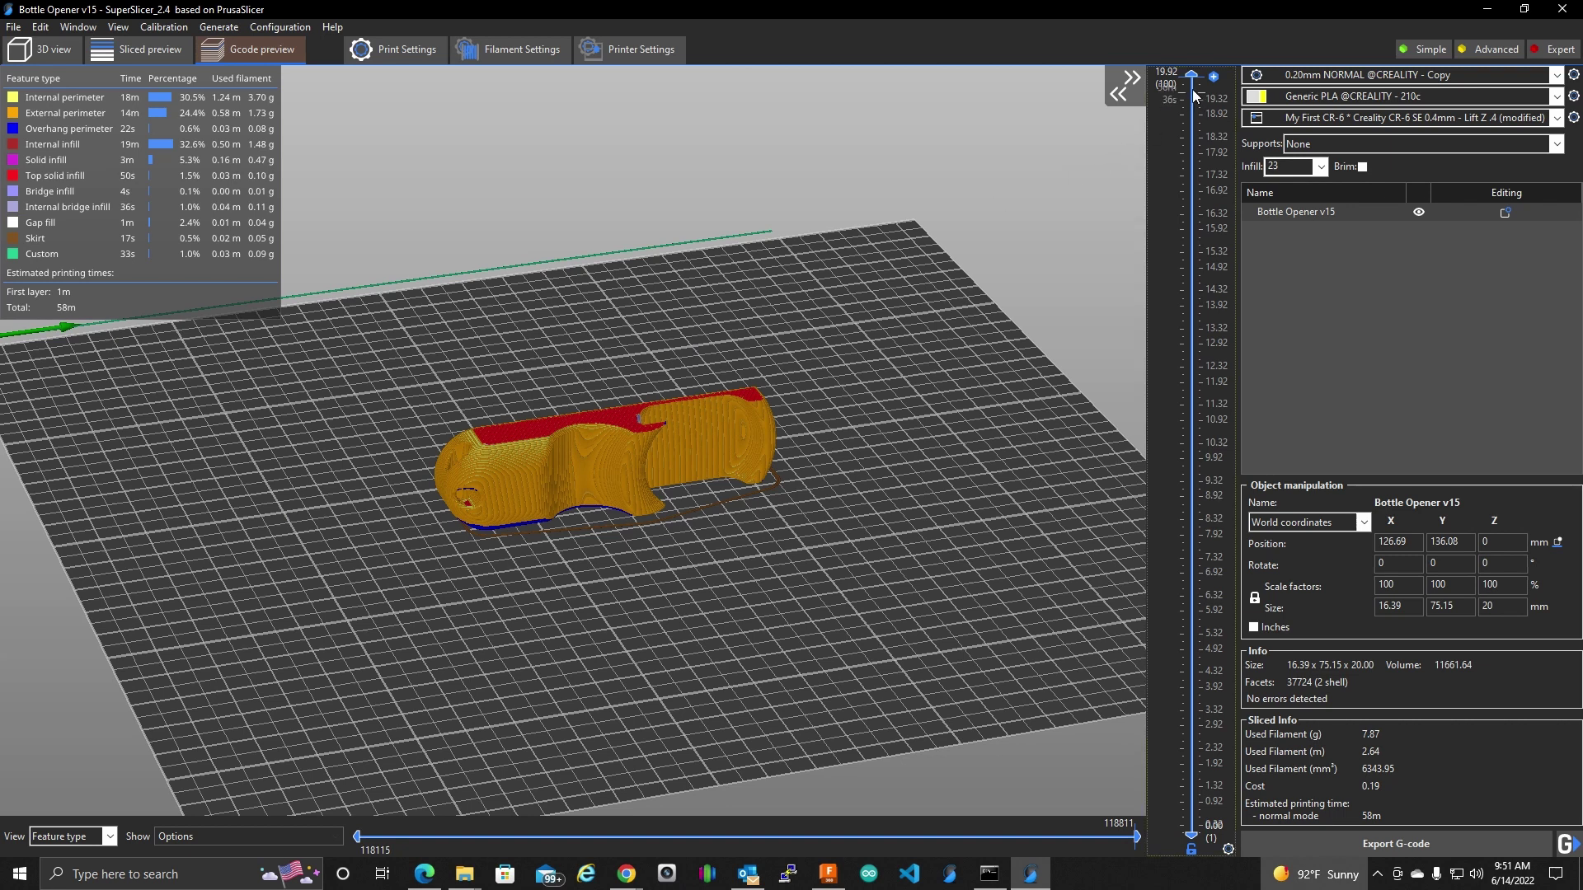
Lower the upper limit of the layer preview to 11.32 mm (layer 57) to look inside the bottle opener.
scroll(764, 406, up, 2)
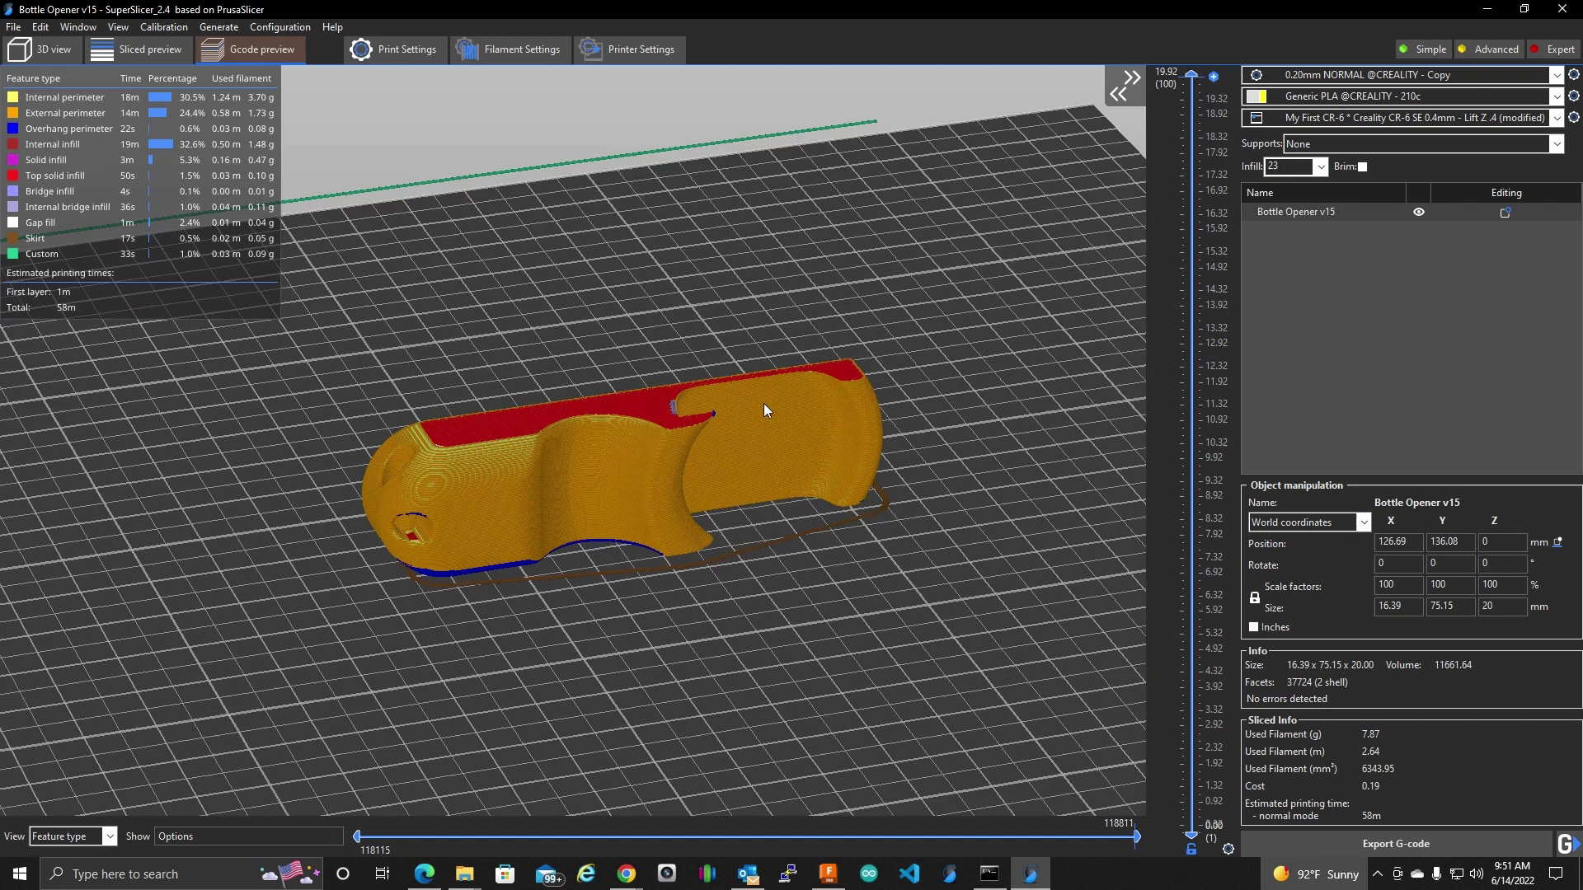
scroll(764, 404, up, 1)
scroll(924, 625, up, 2)
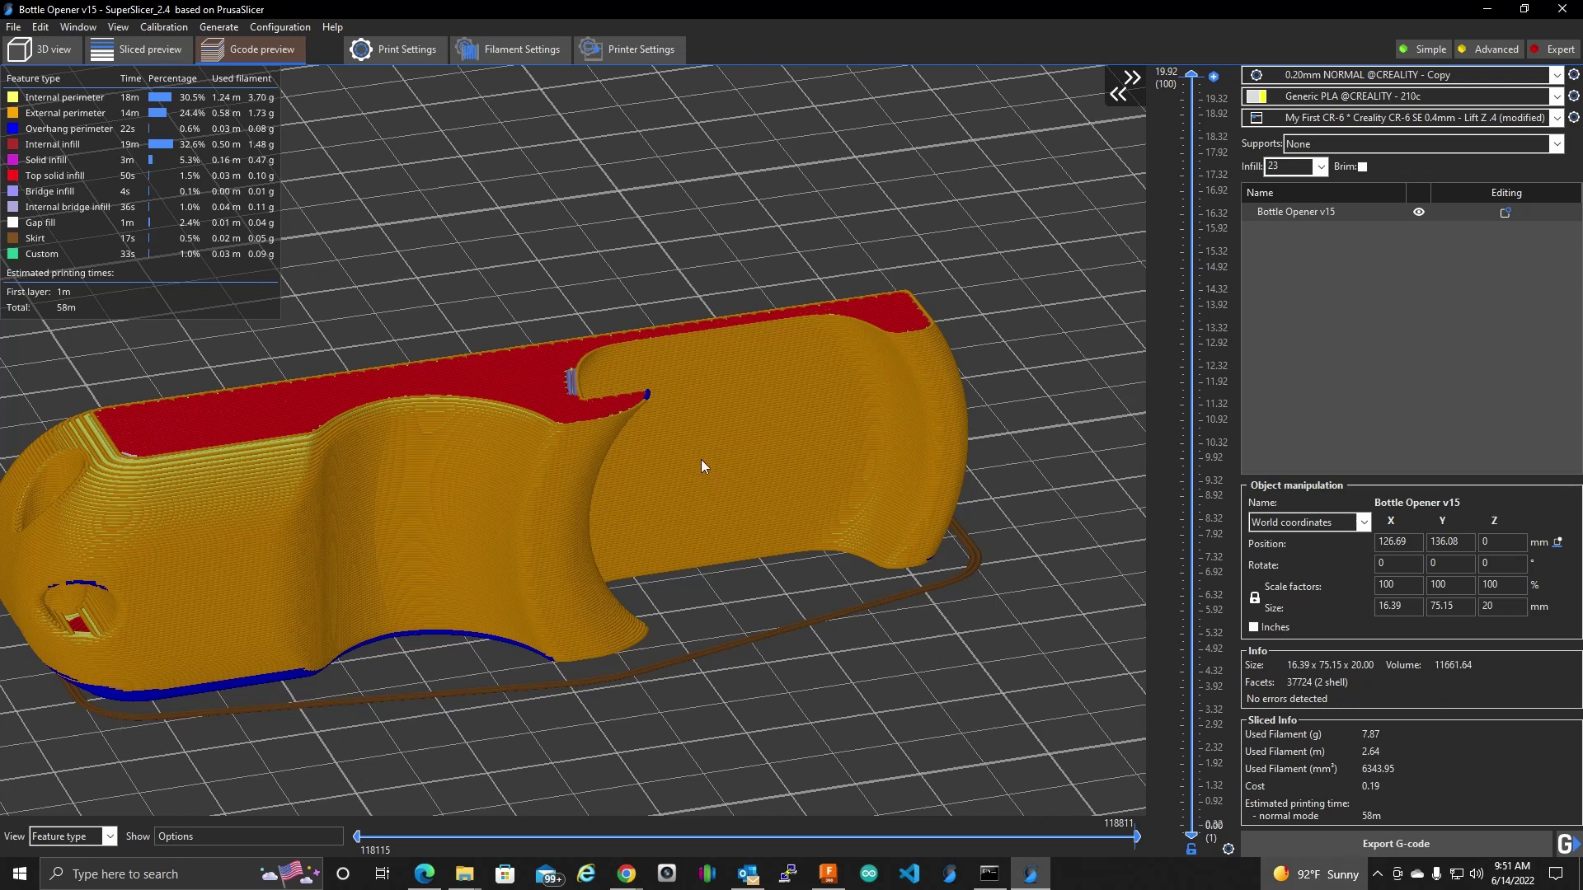
scroll(741, 465, down, 2)
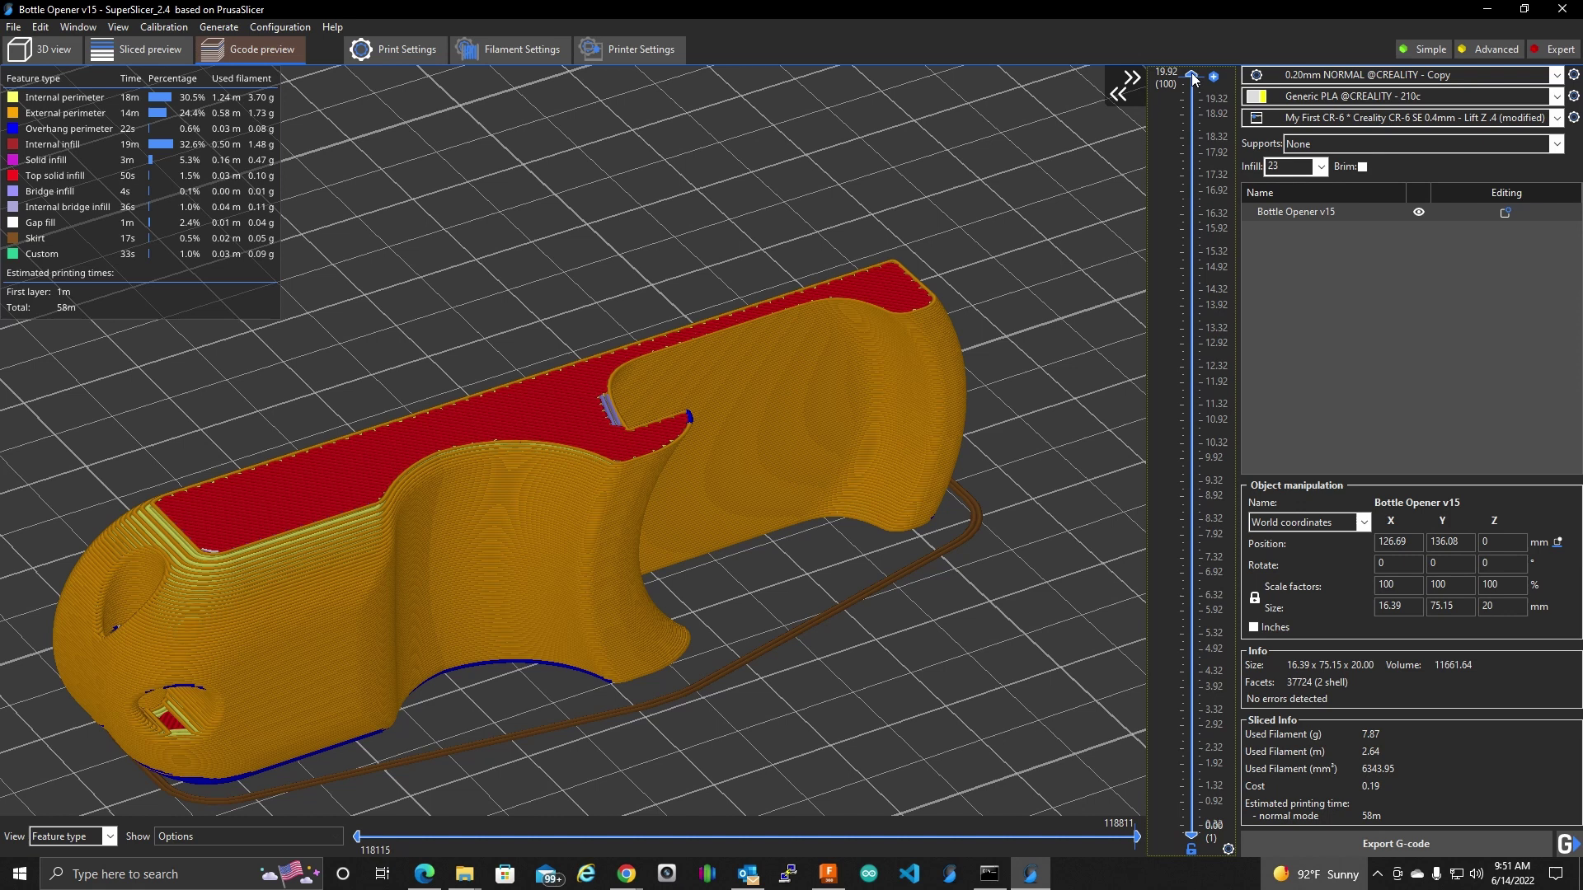
drag(1191, 75, 1192, 402)
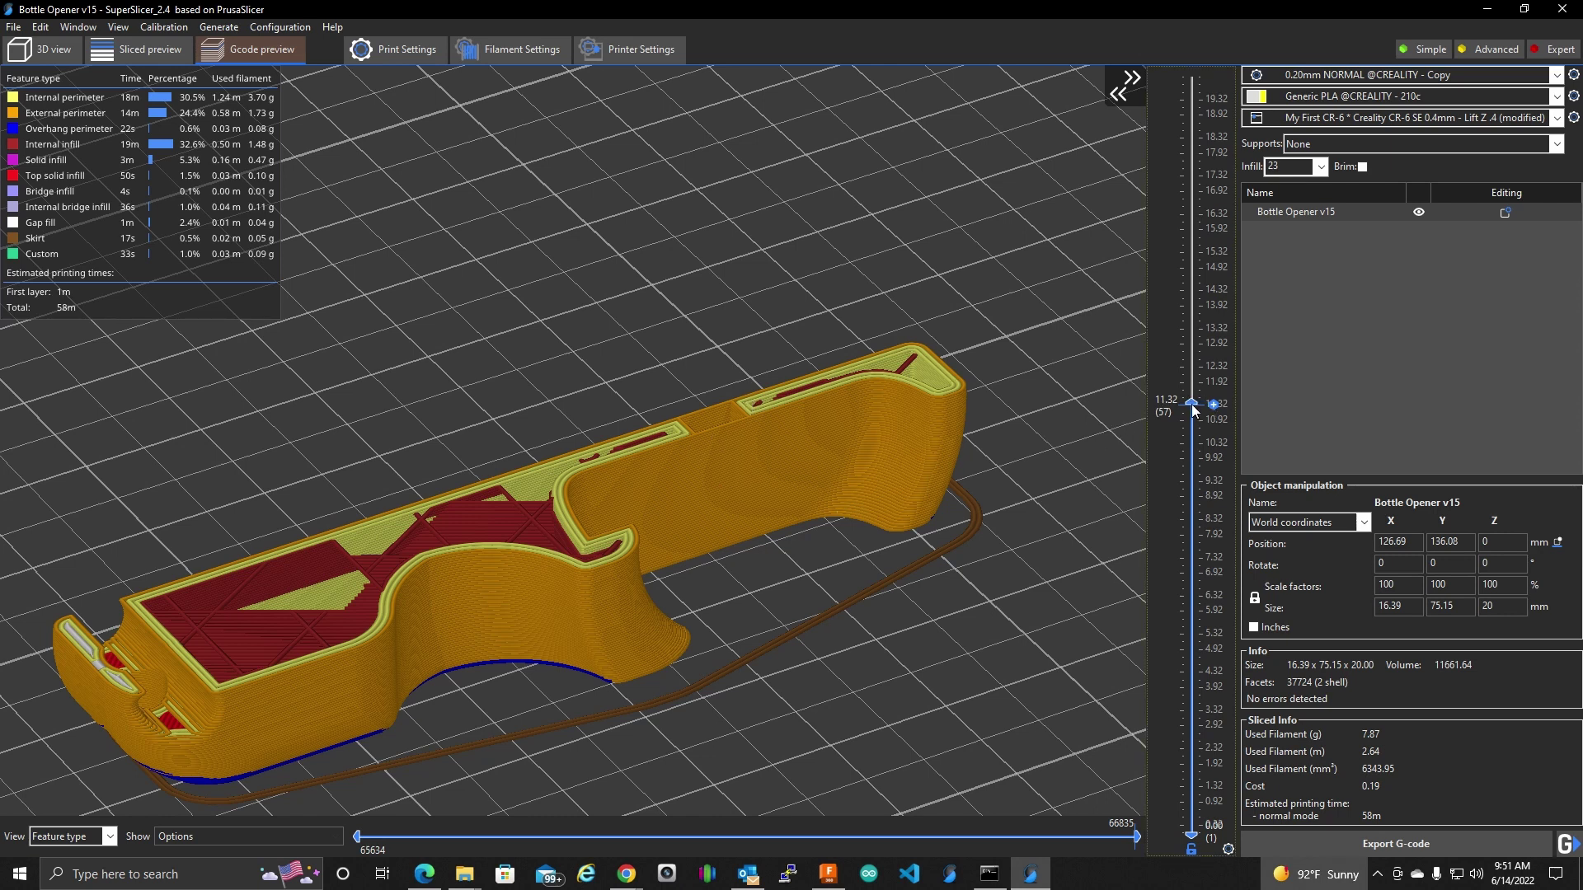
Add a filament color change (M600) to black at the 7.92 mm layer of the bottle opener.
drag(1193, 410, 1206, 554)
scroll(1205, 554, up, 1)
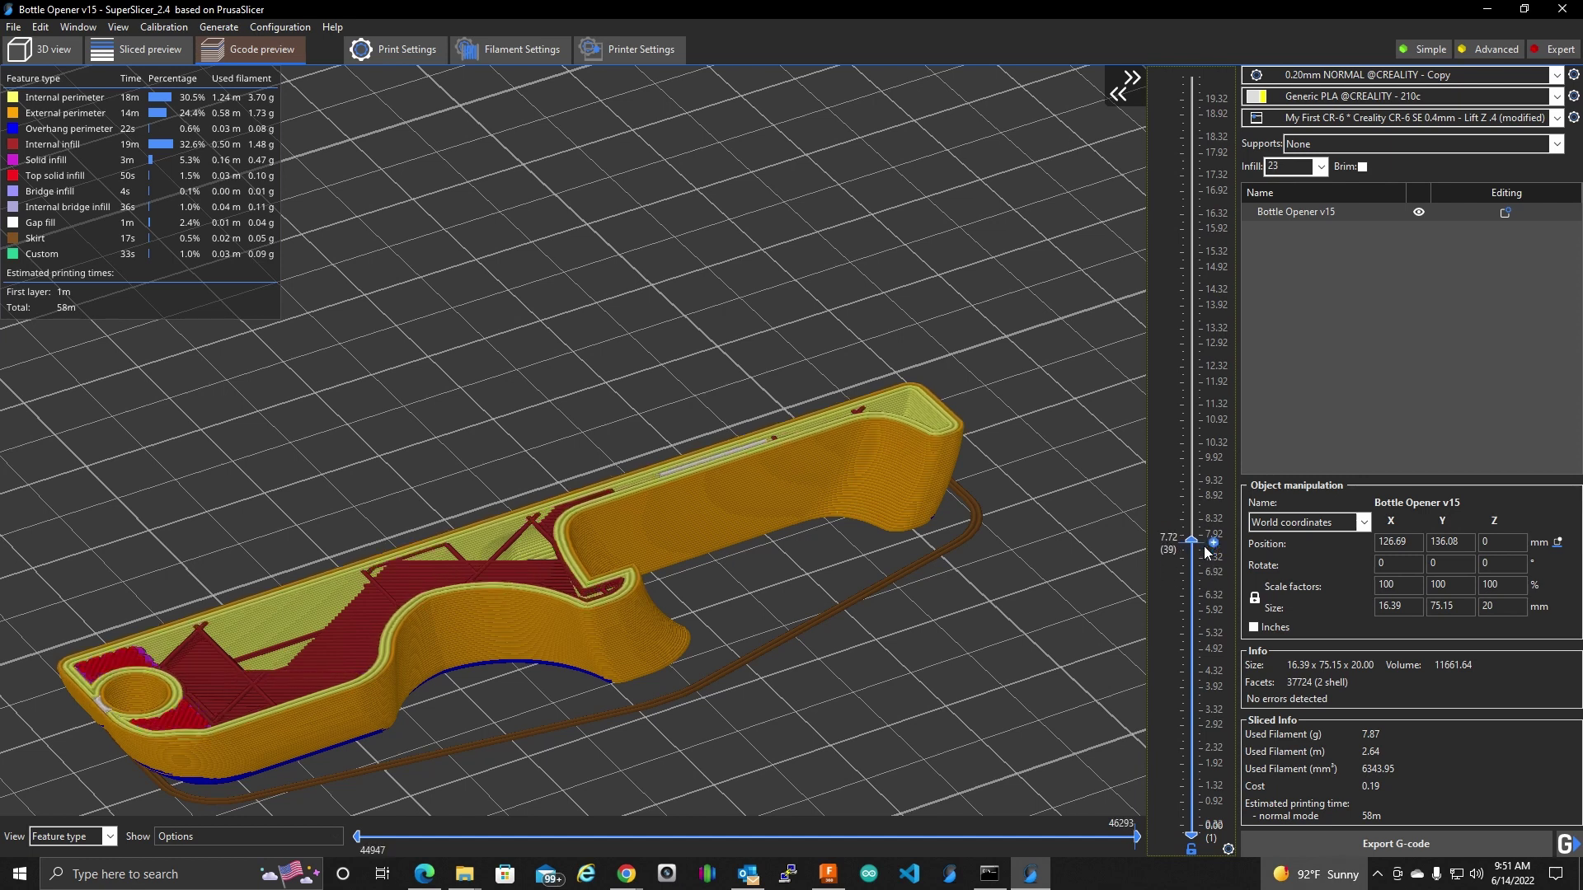
scroll(1204, 541, up, 1)
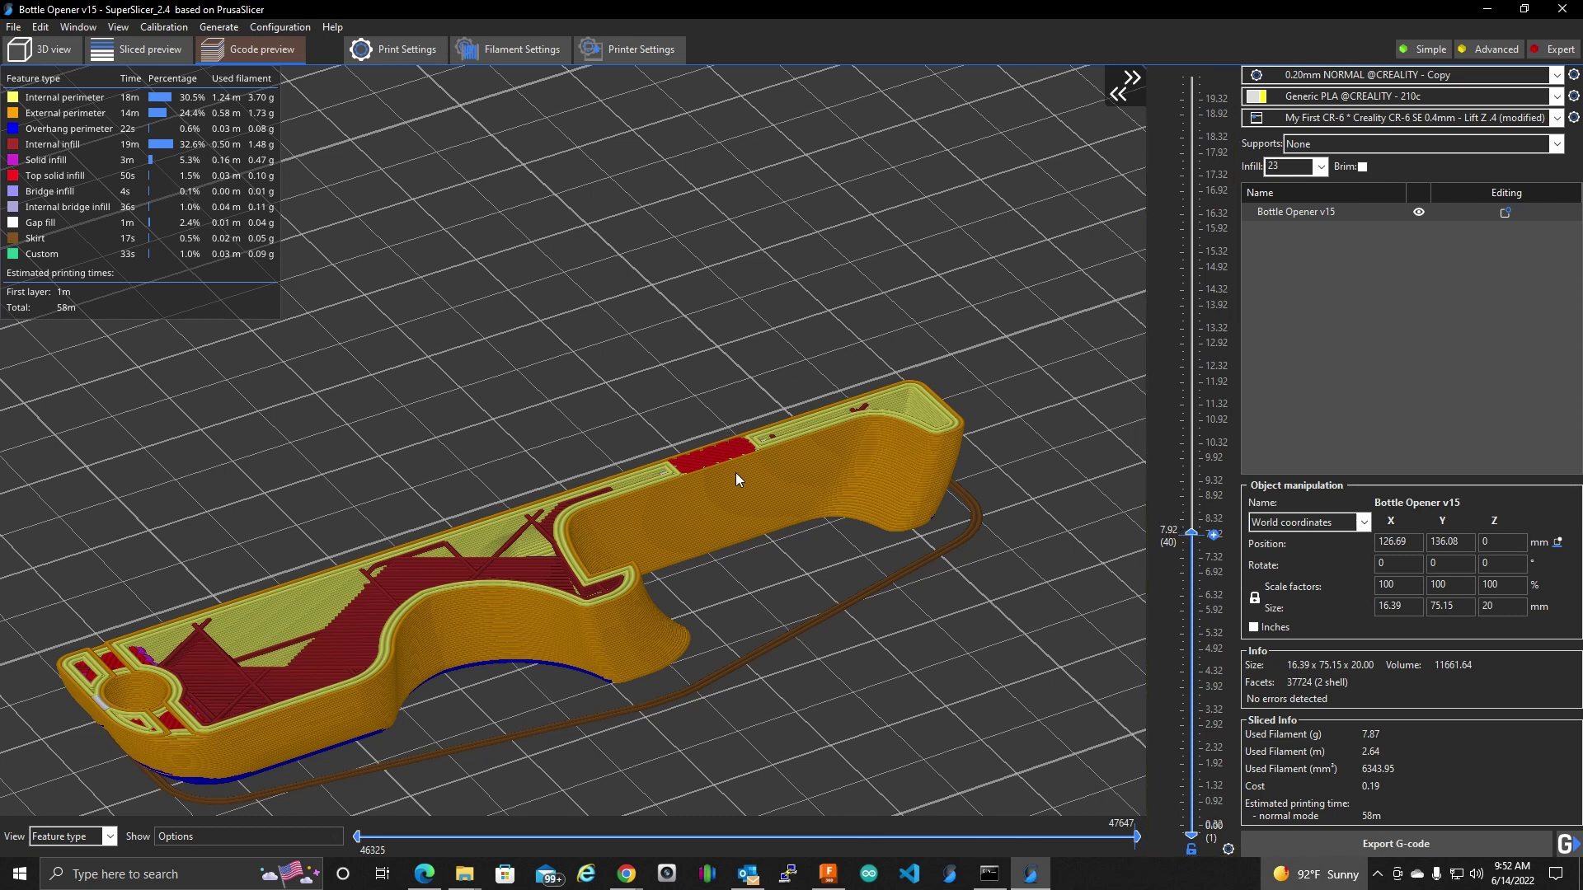
right_click(1215, 538)
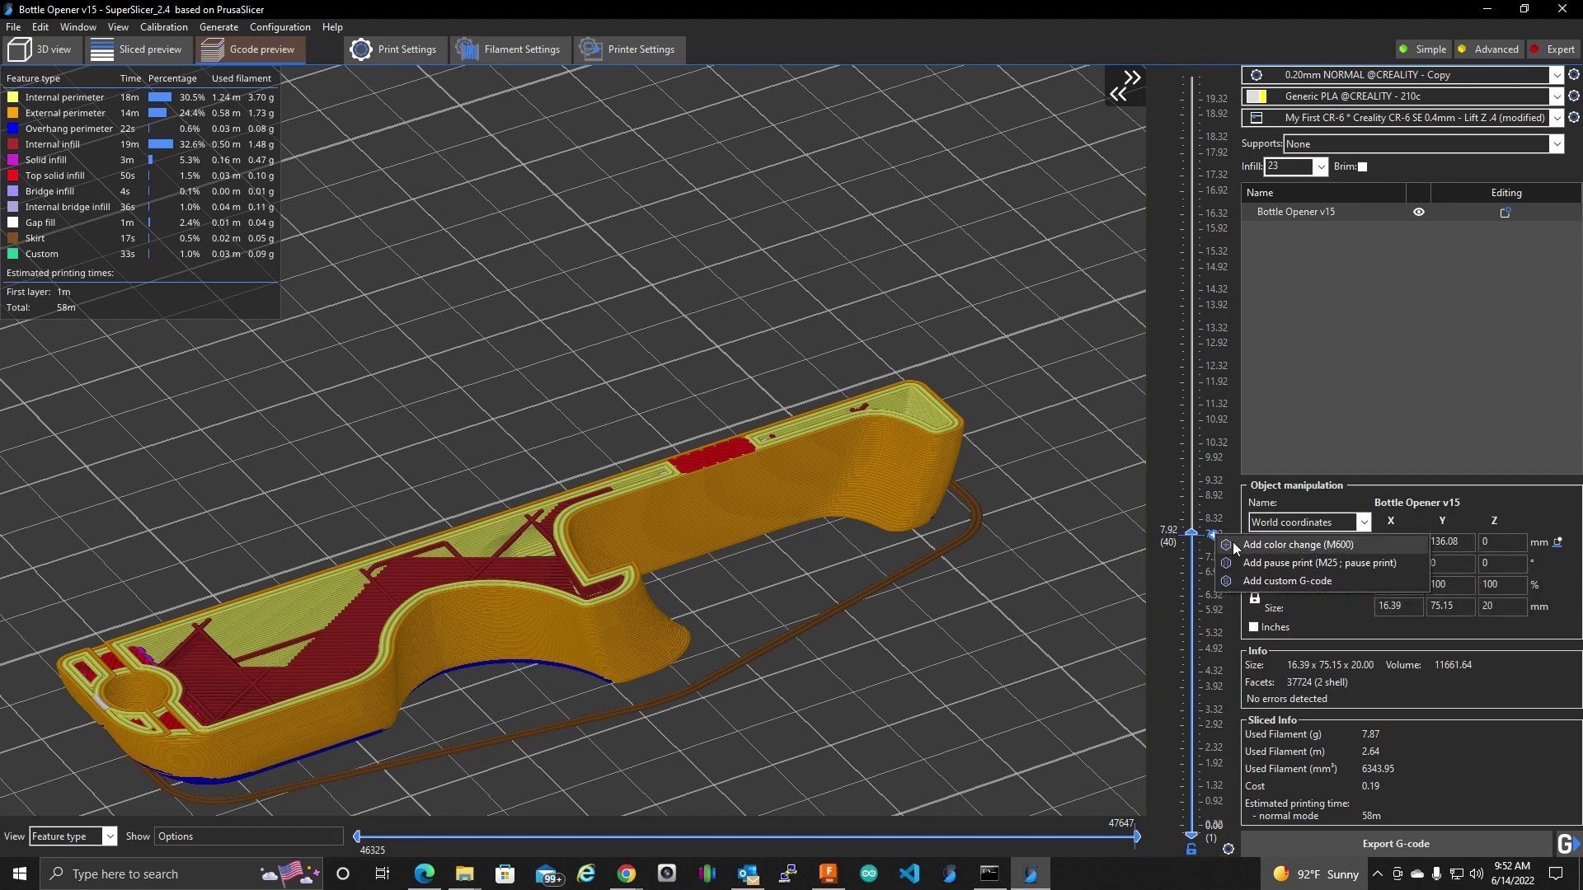
click(1295, 546)
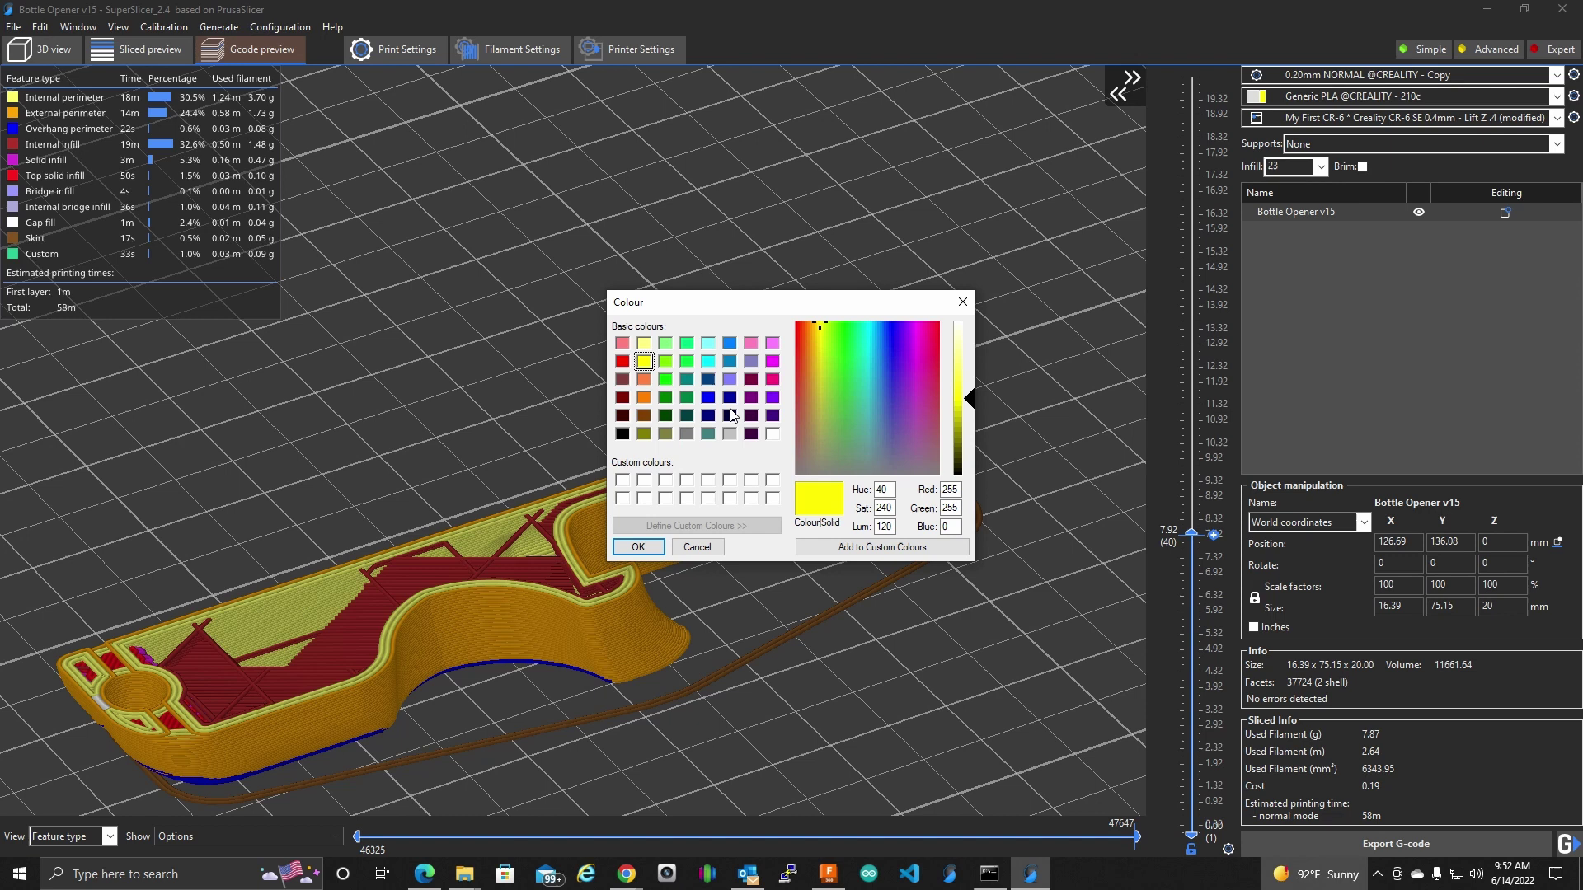
click(622, 434)
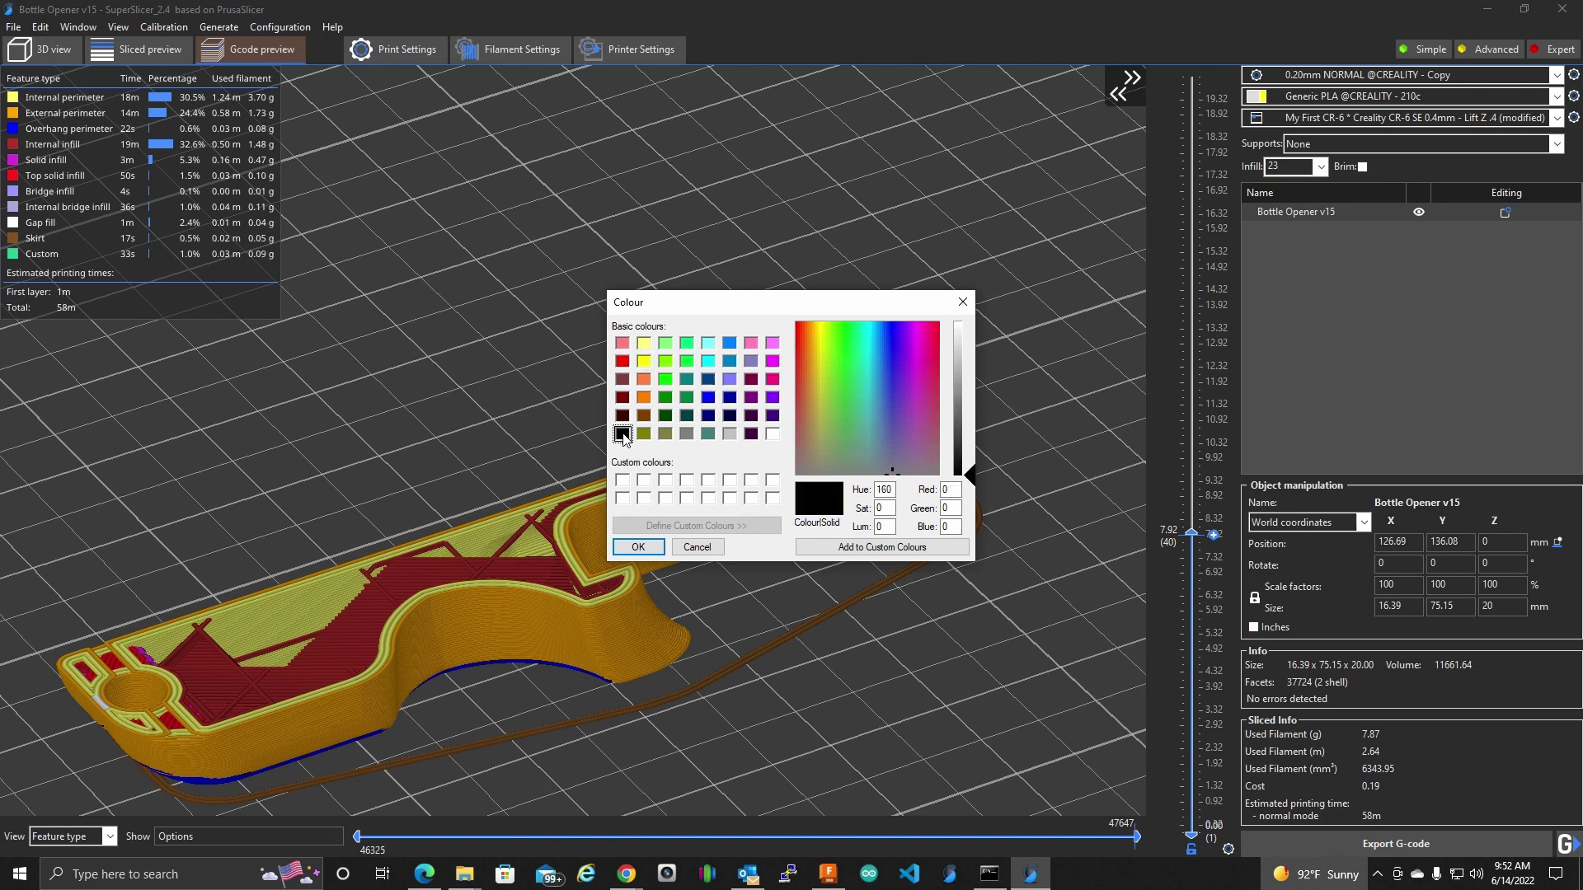
click(641, 548)
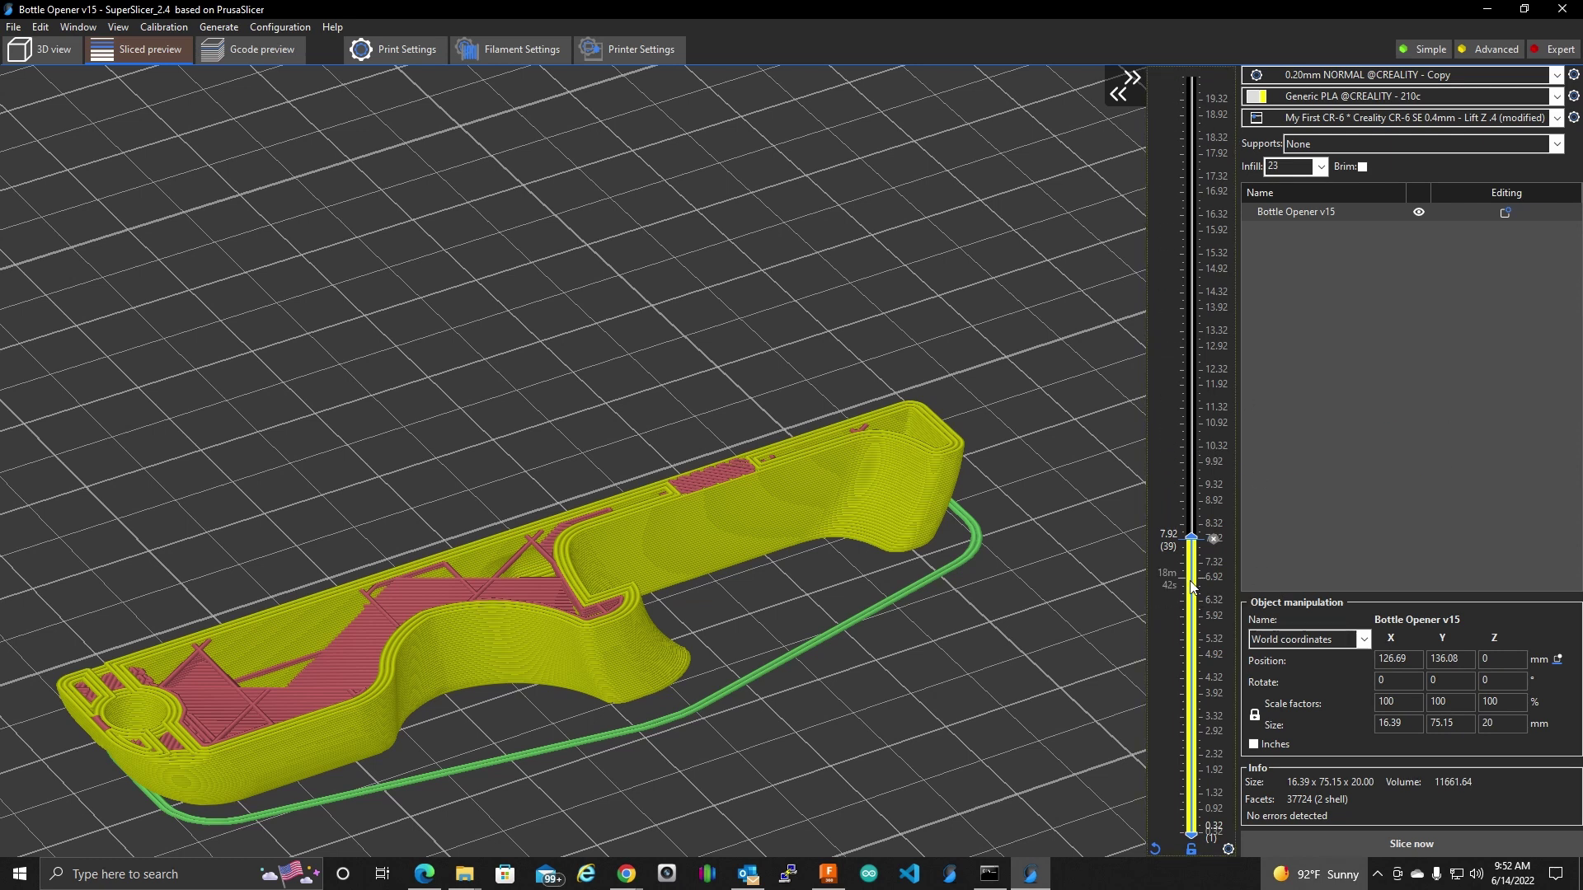
Raise the layer preview to 12.32 mm (layer 61) and add a filament color change (M600) to green there.
scroll(1194, 536, up, 1)
scroll(1194, 536, up, 4)
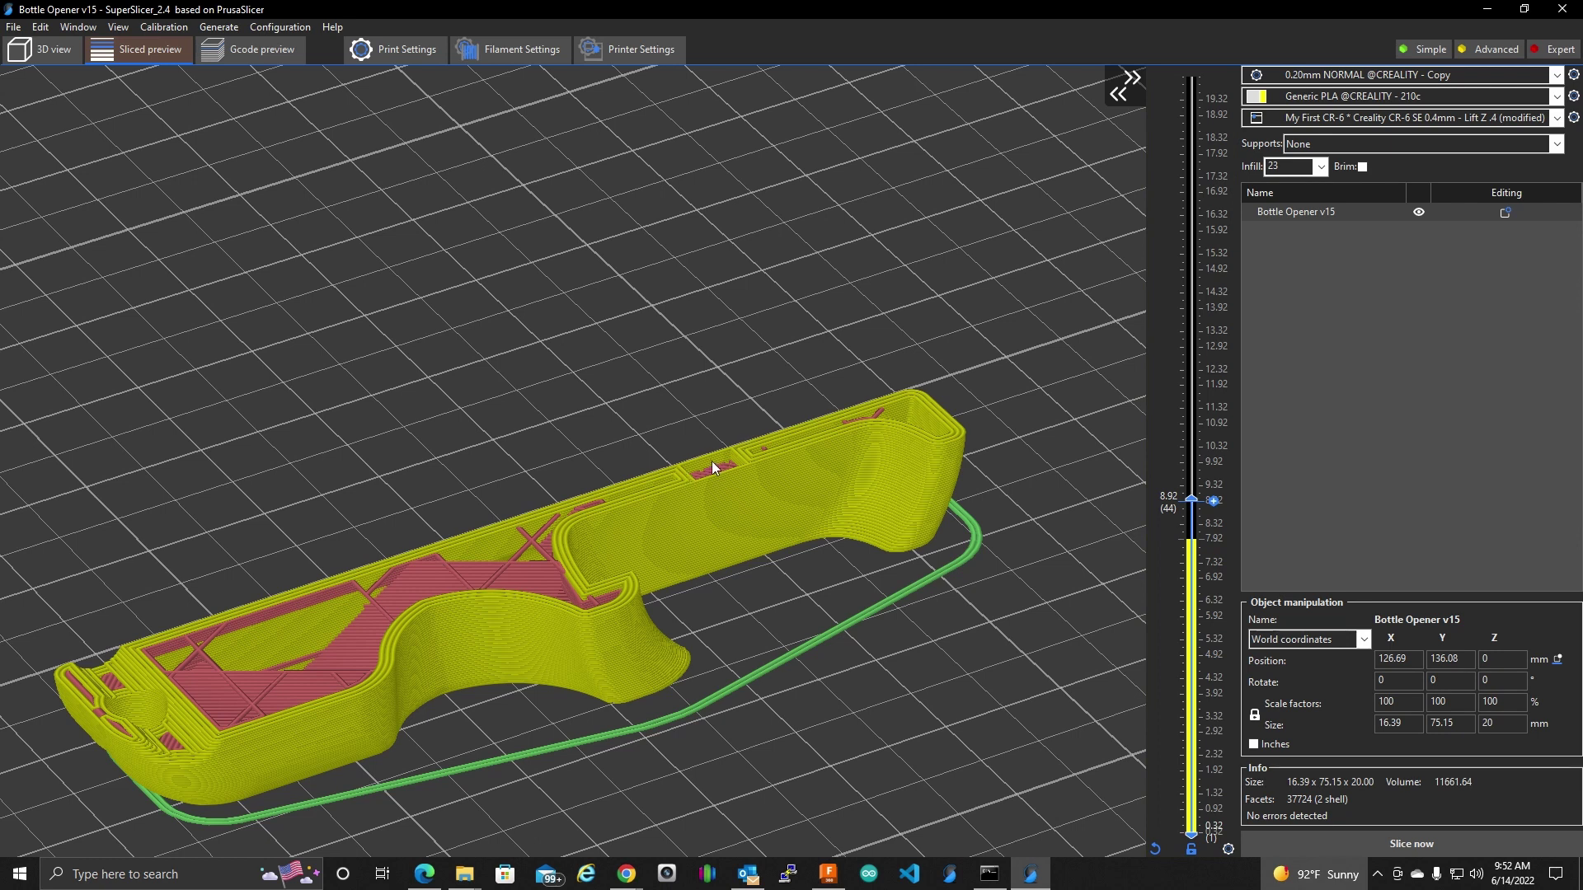
scroll(712, 492, up, 5)
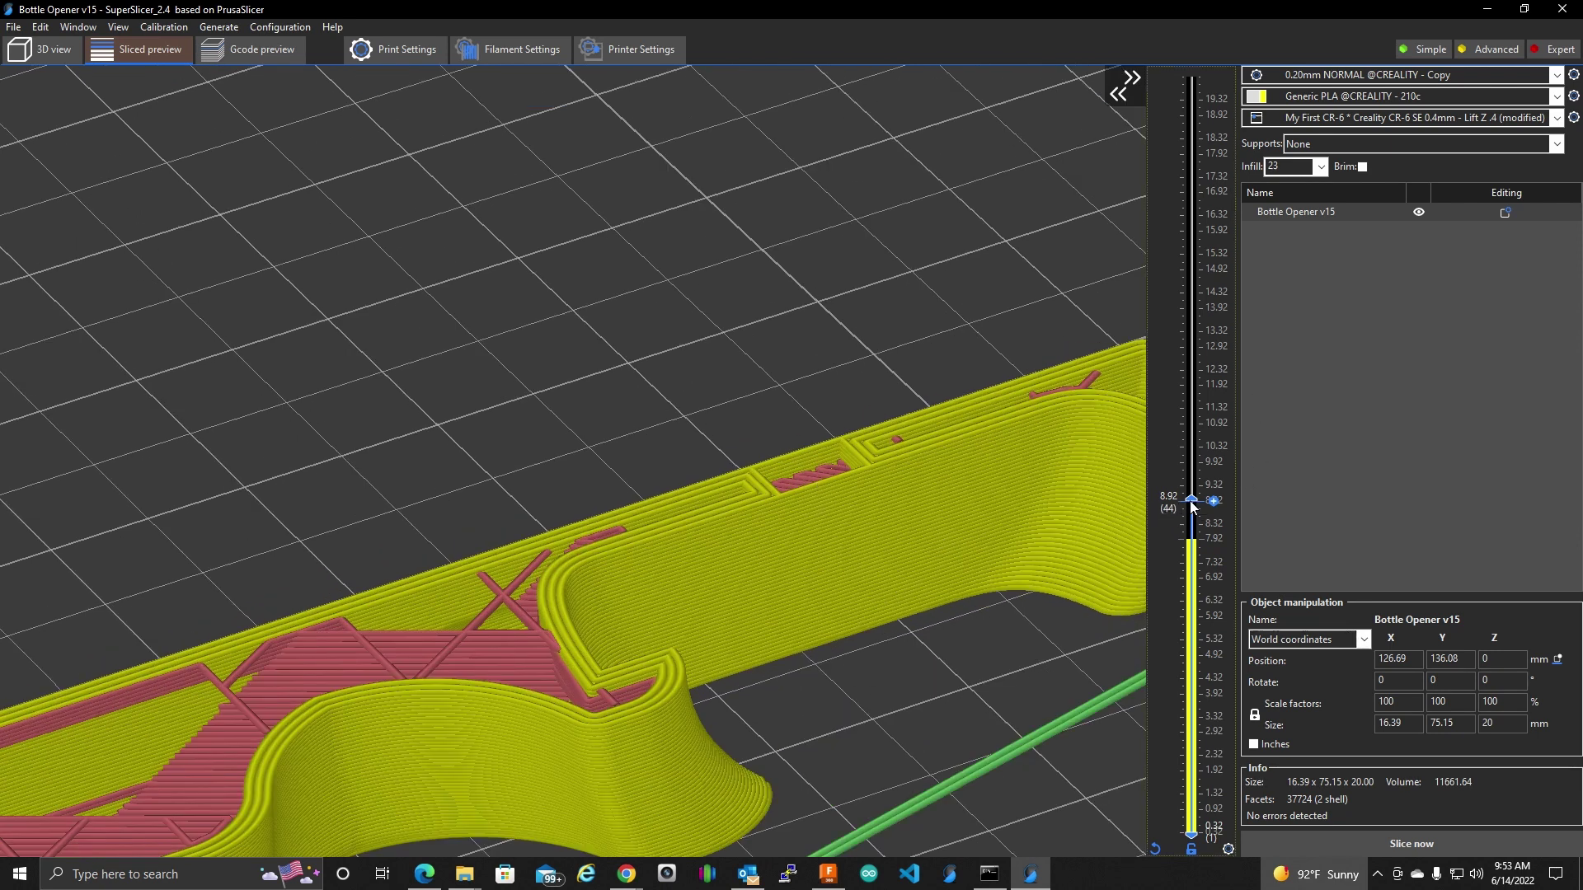
drag(1191, 500, 1210, 375)
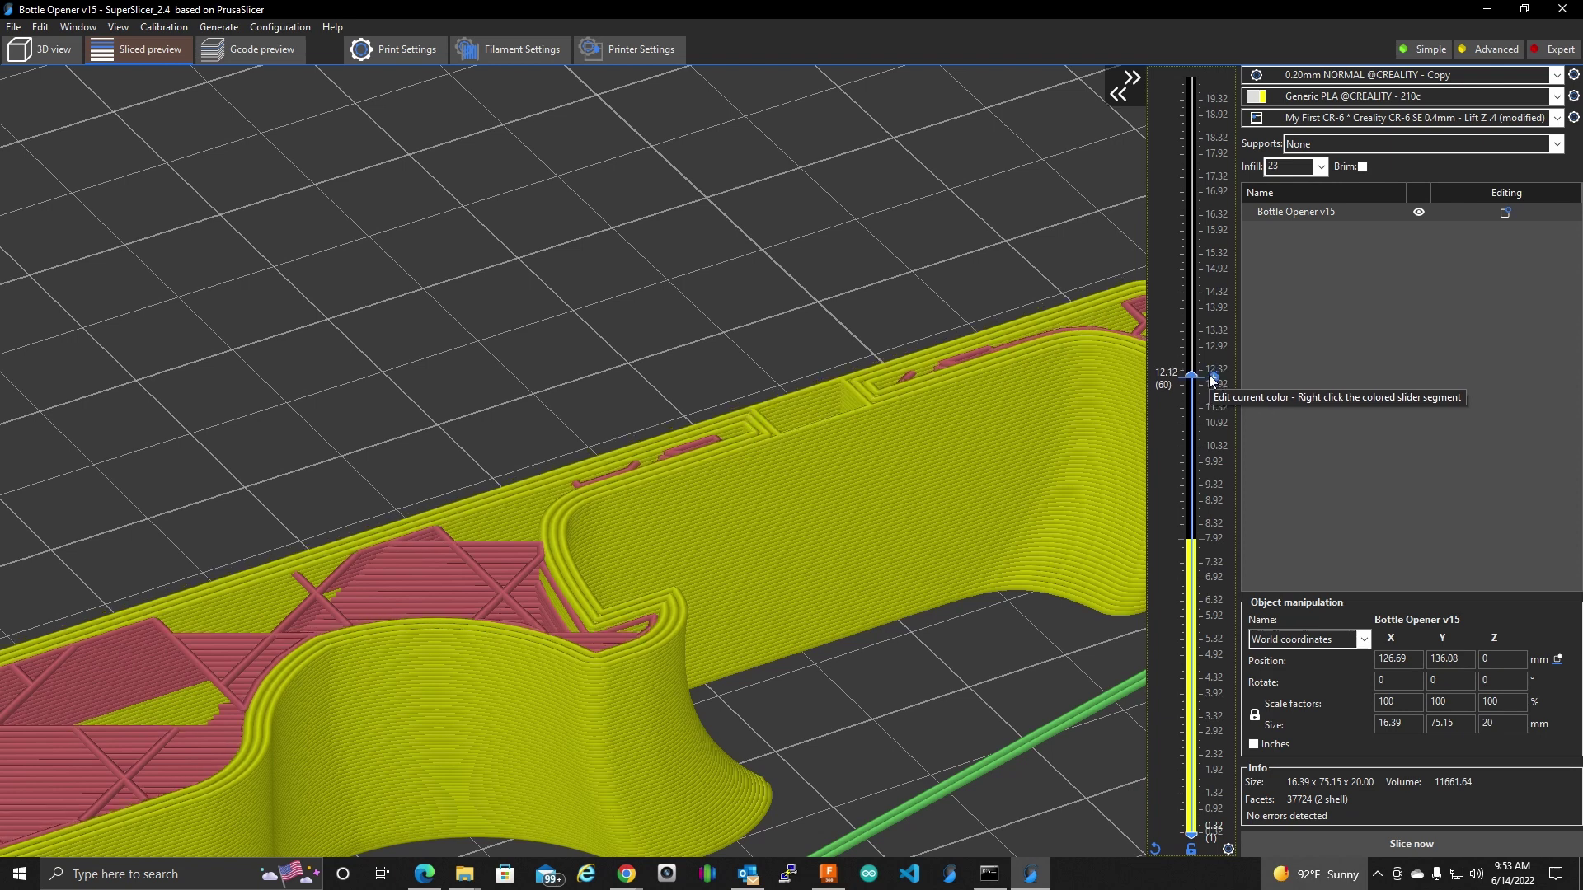
scroll(1211, 376, up, 1)
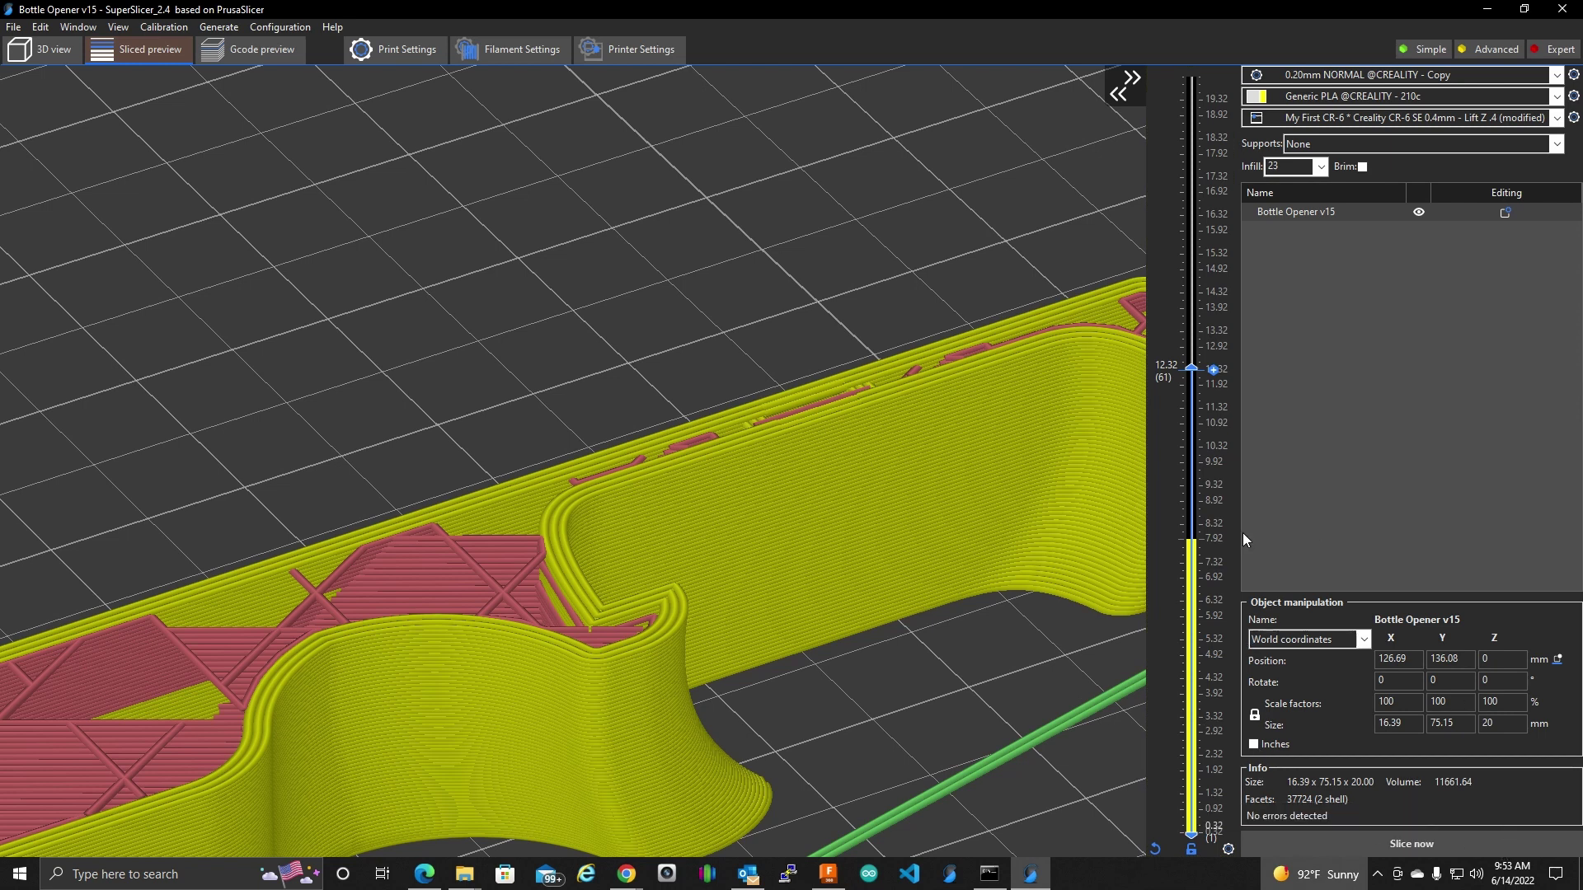
right_click(1213, 370)
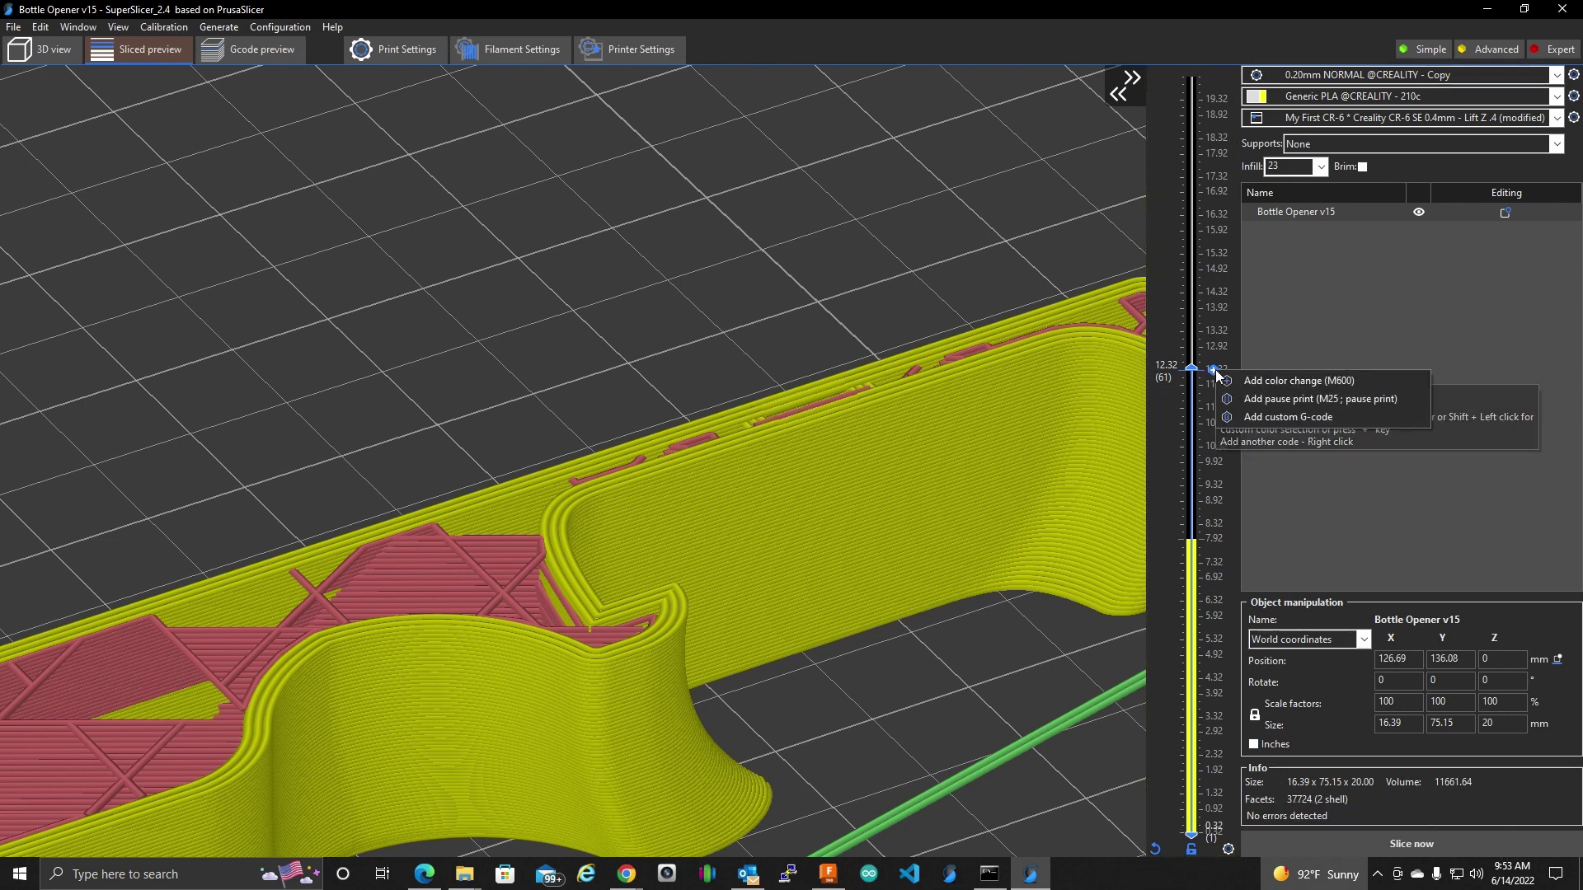
click(1293, 384)
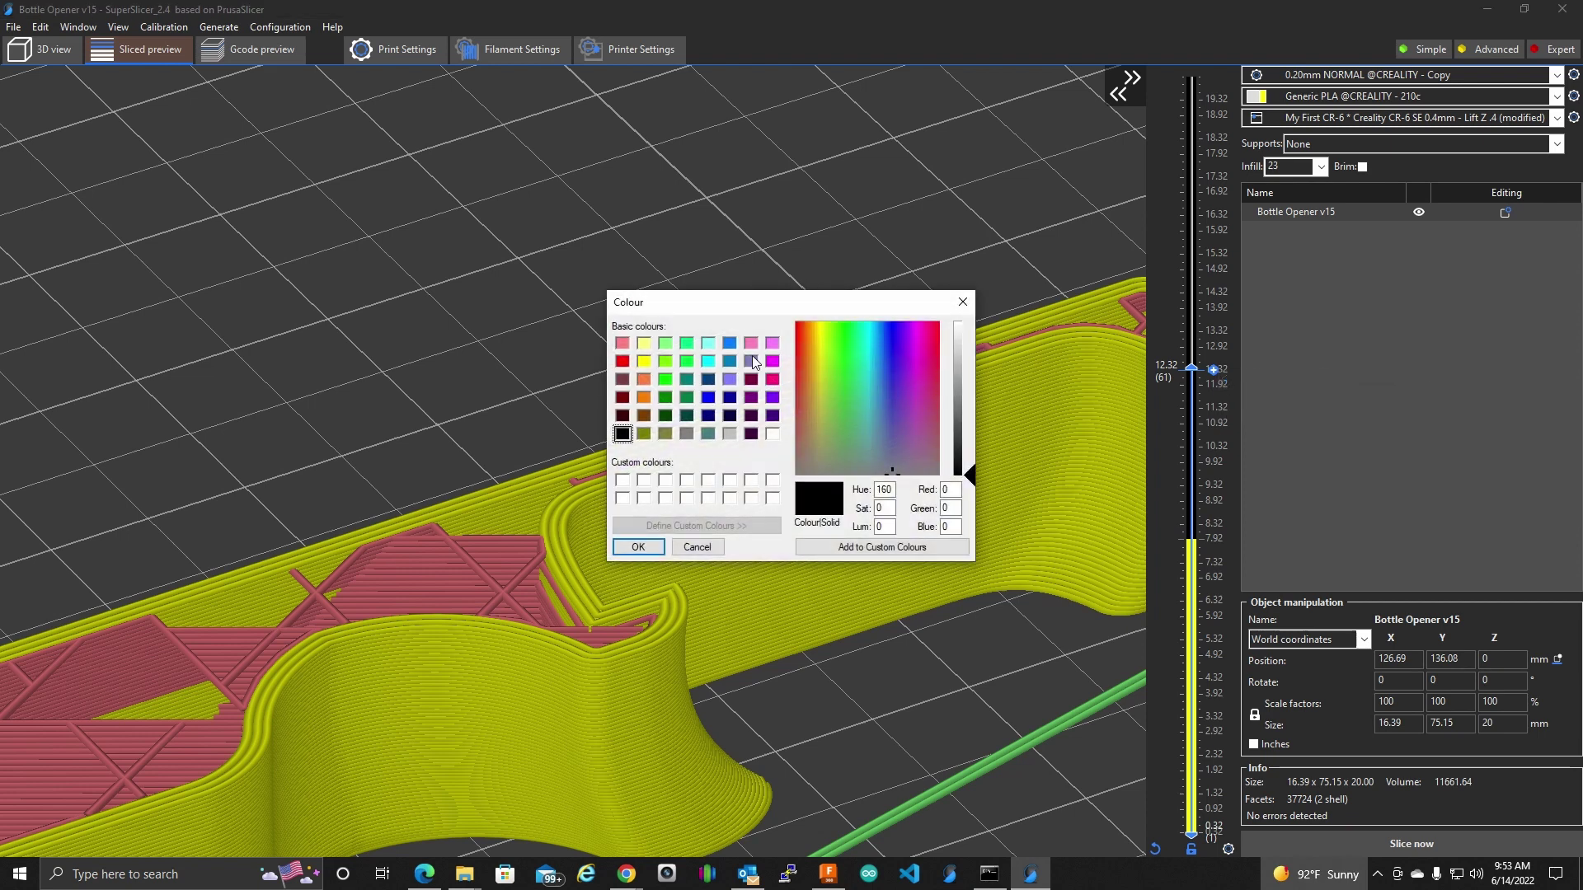
click(687, 398)
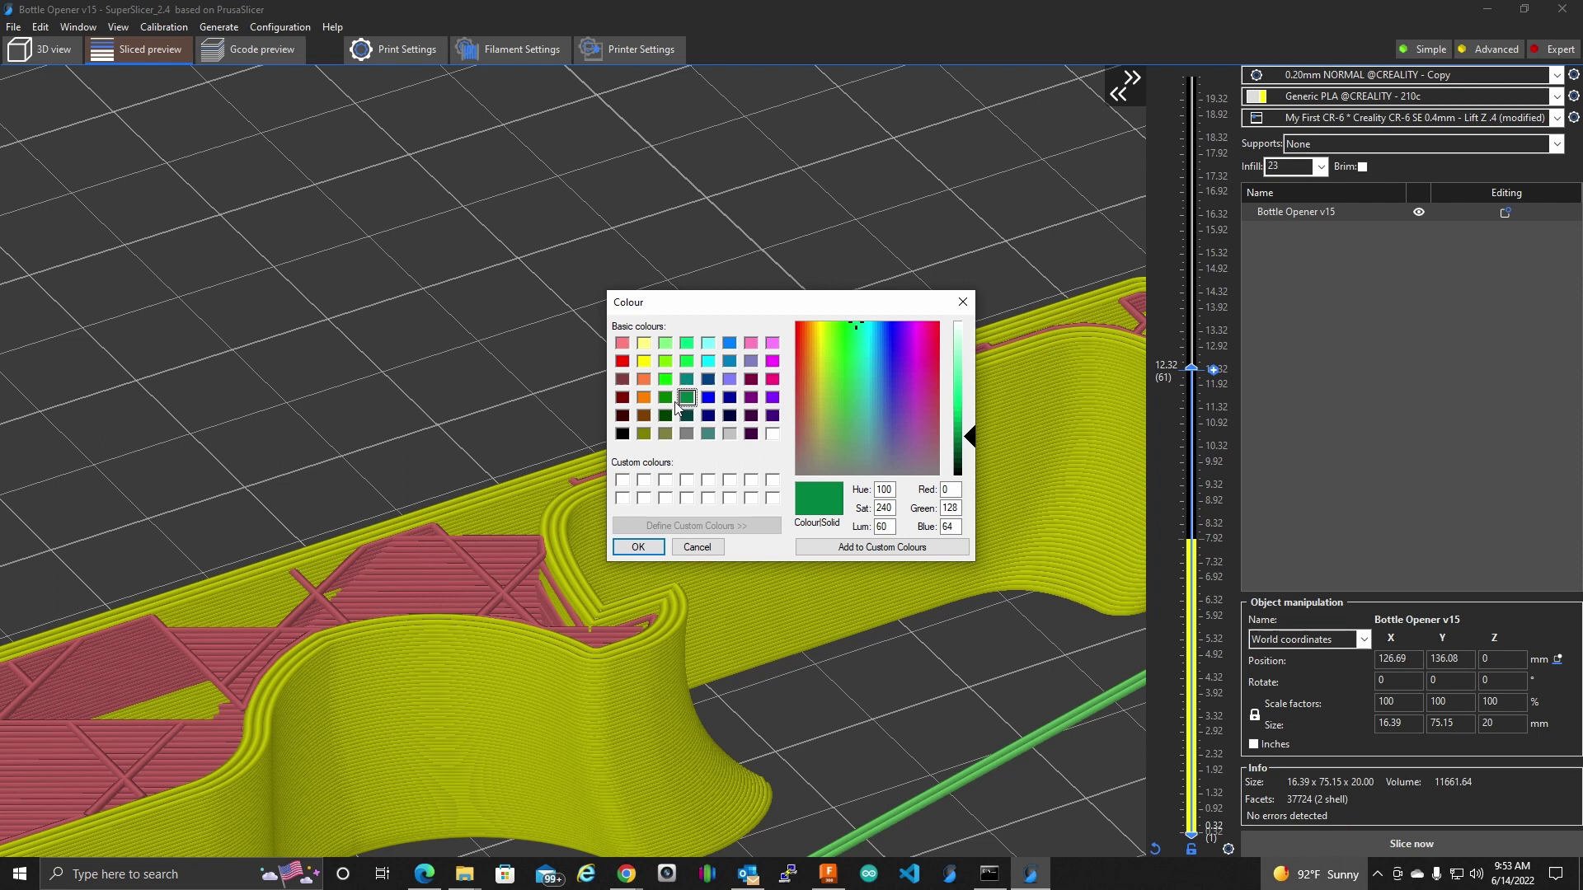
click(665, 399)
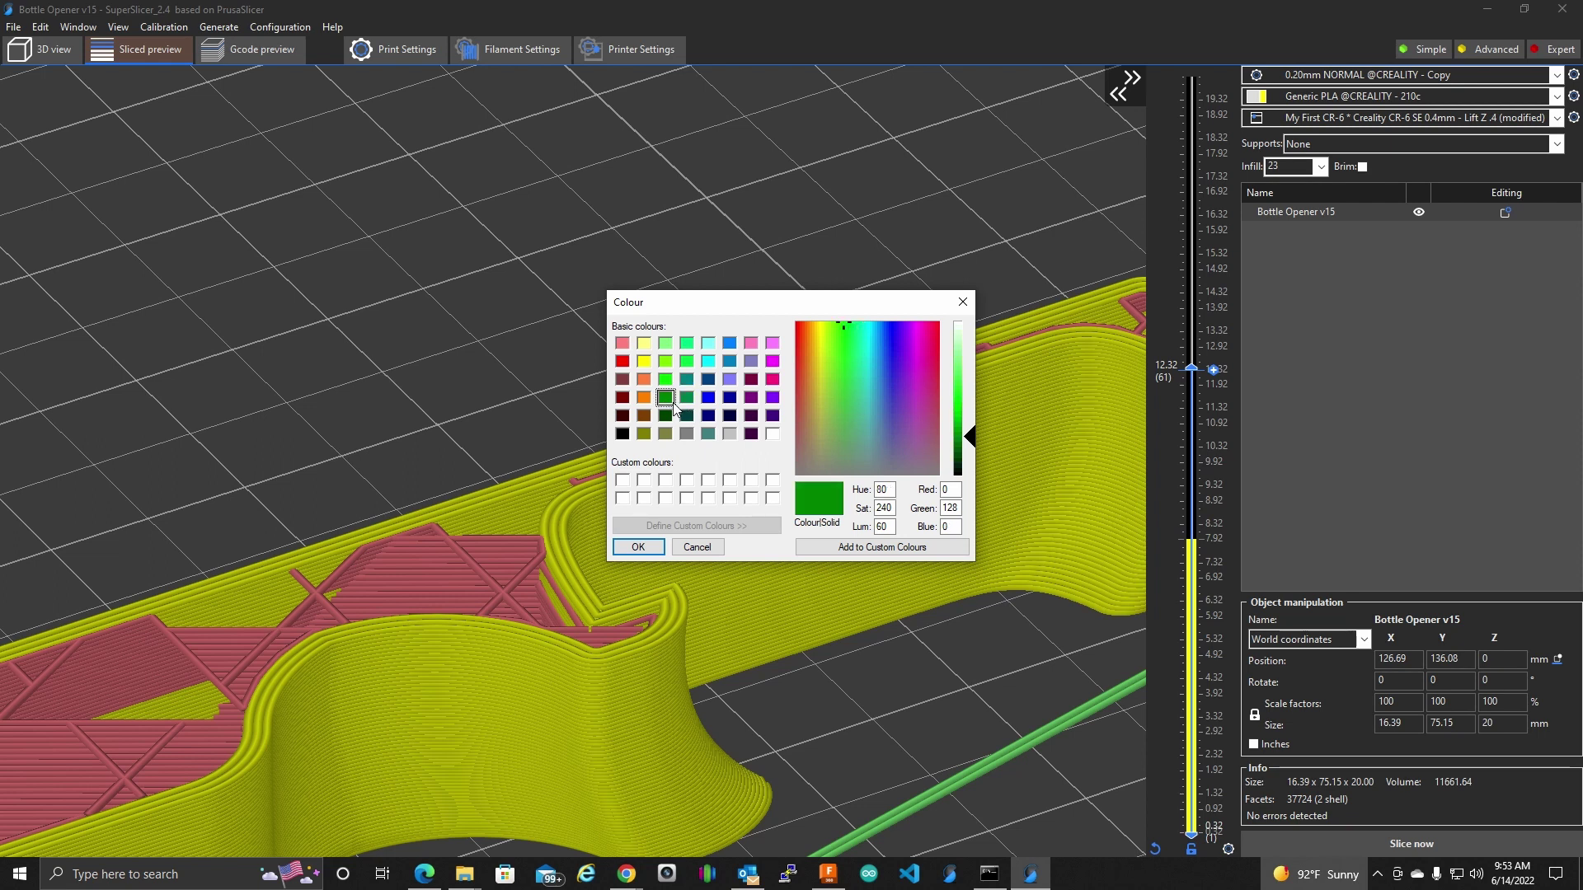
click(641, 547)
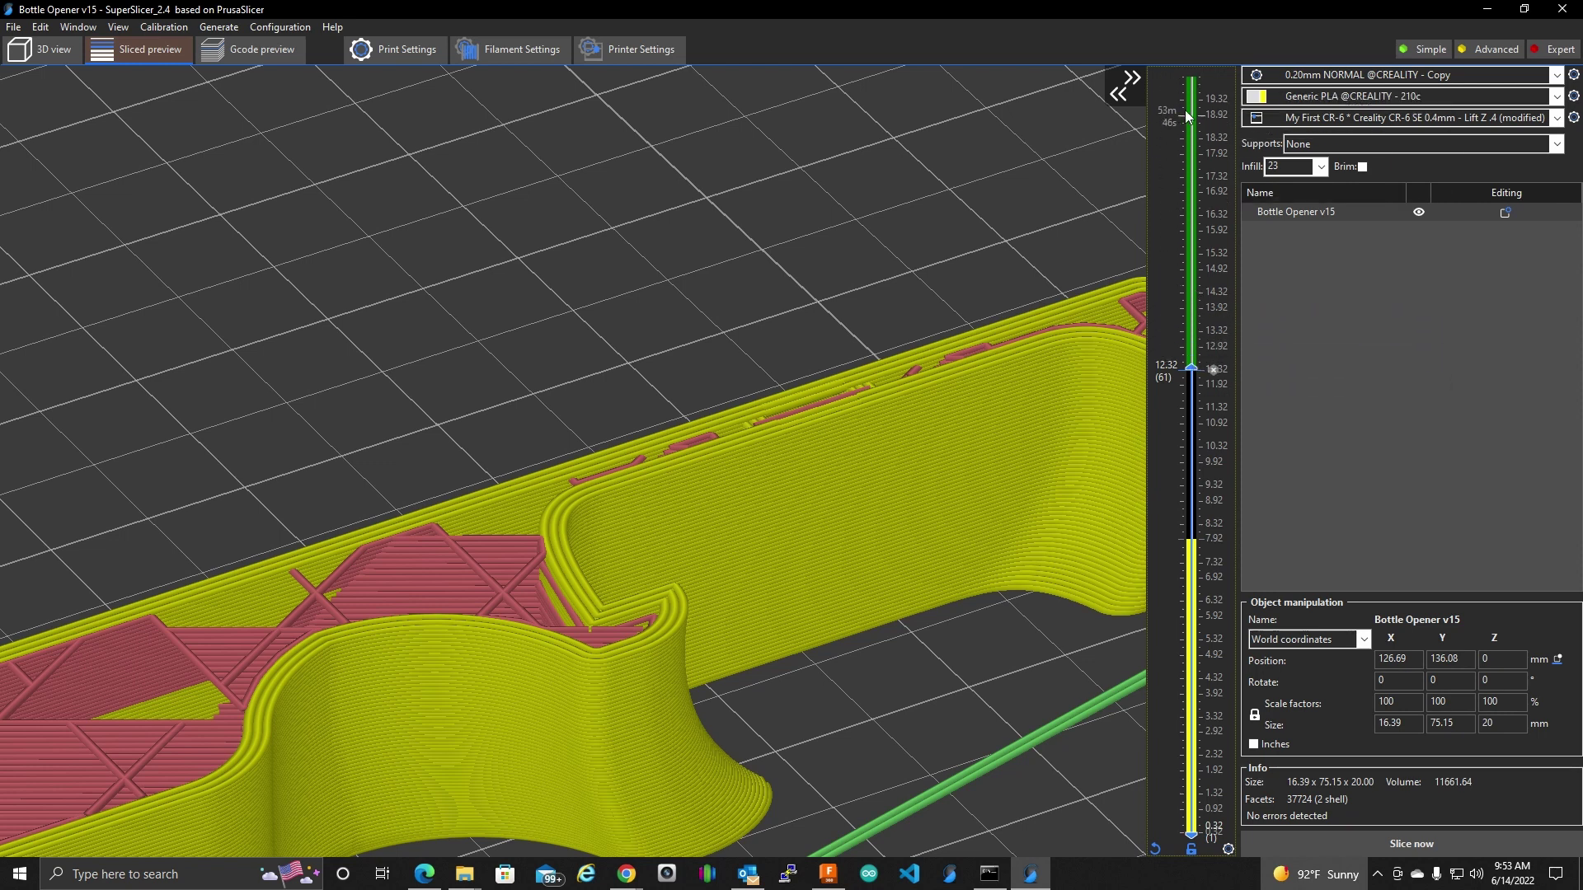
Restore the layer preview to the full 19.92 mm height and slice the bottle opener again.
drag(1191, 368, 1191, 75)
scroll(621, 447, down, 5)
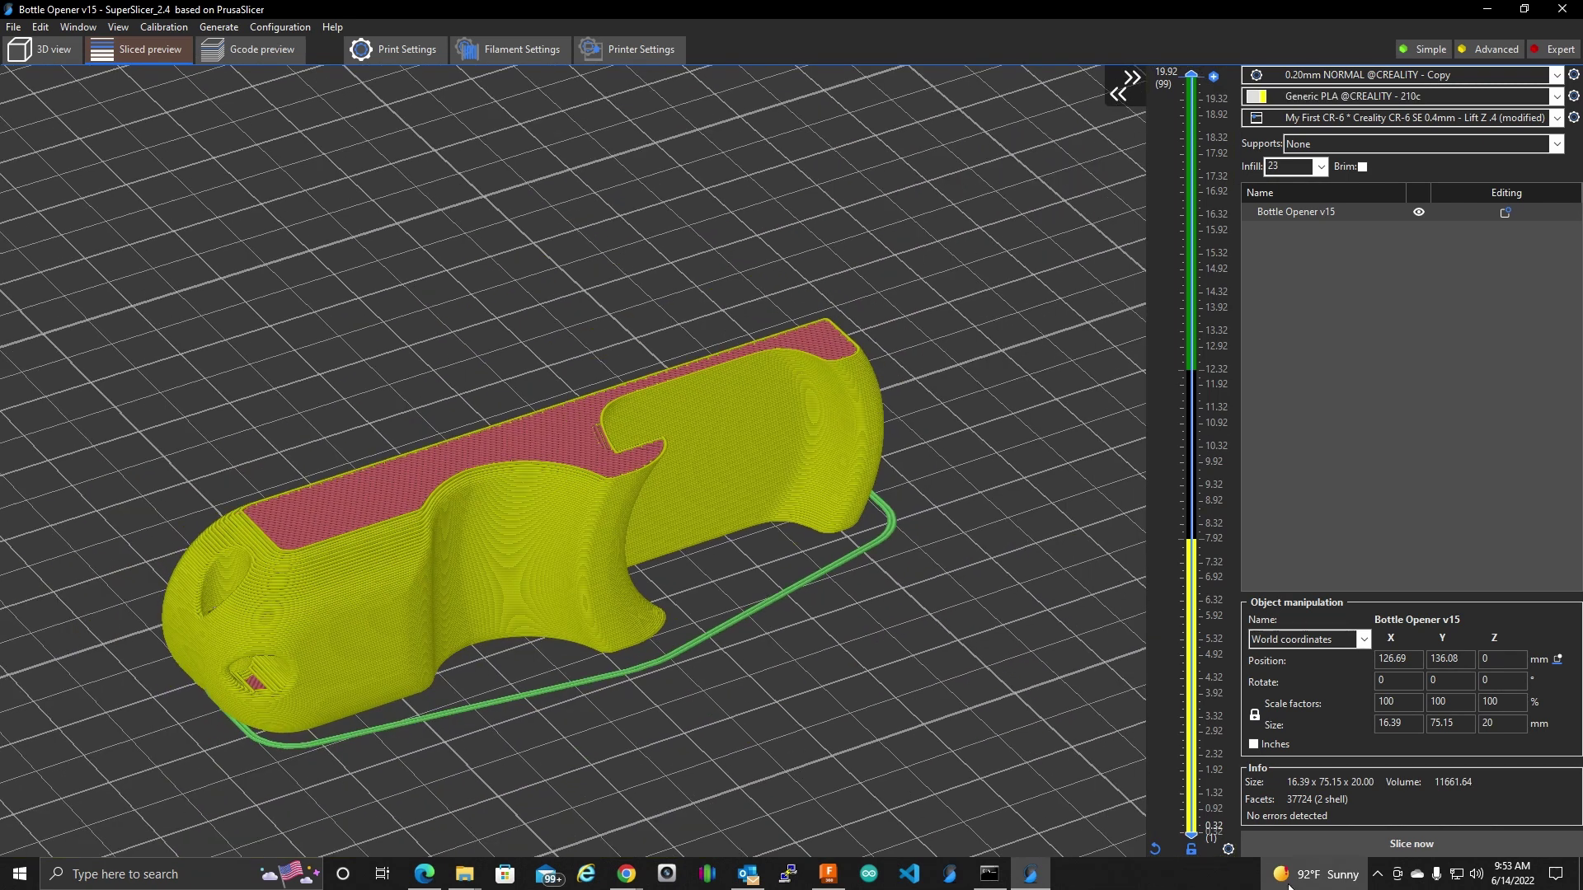
click(1524, 9)
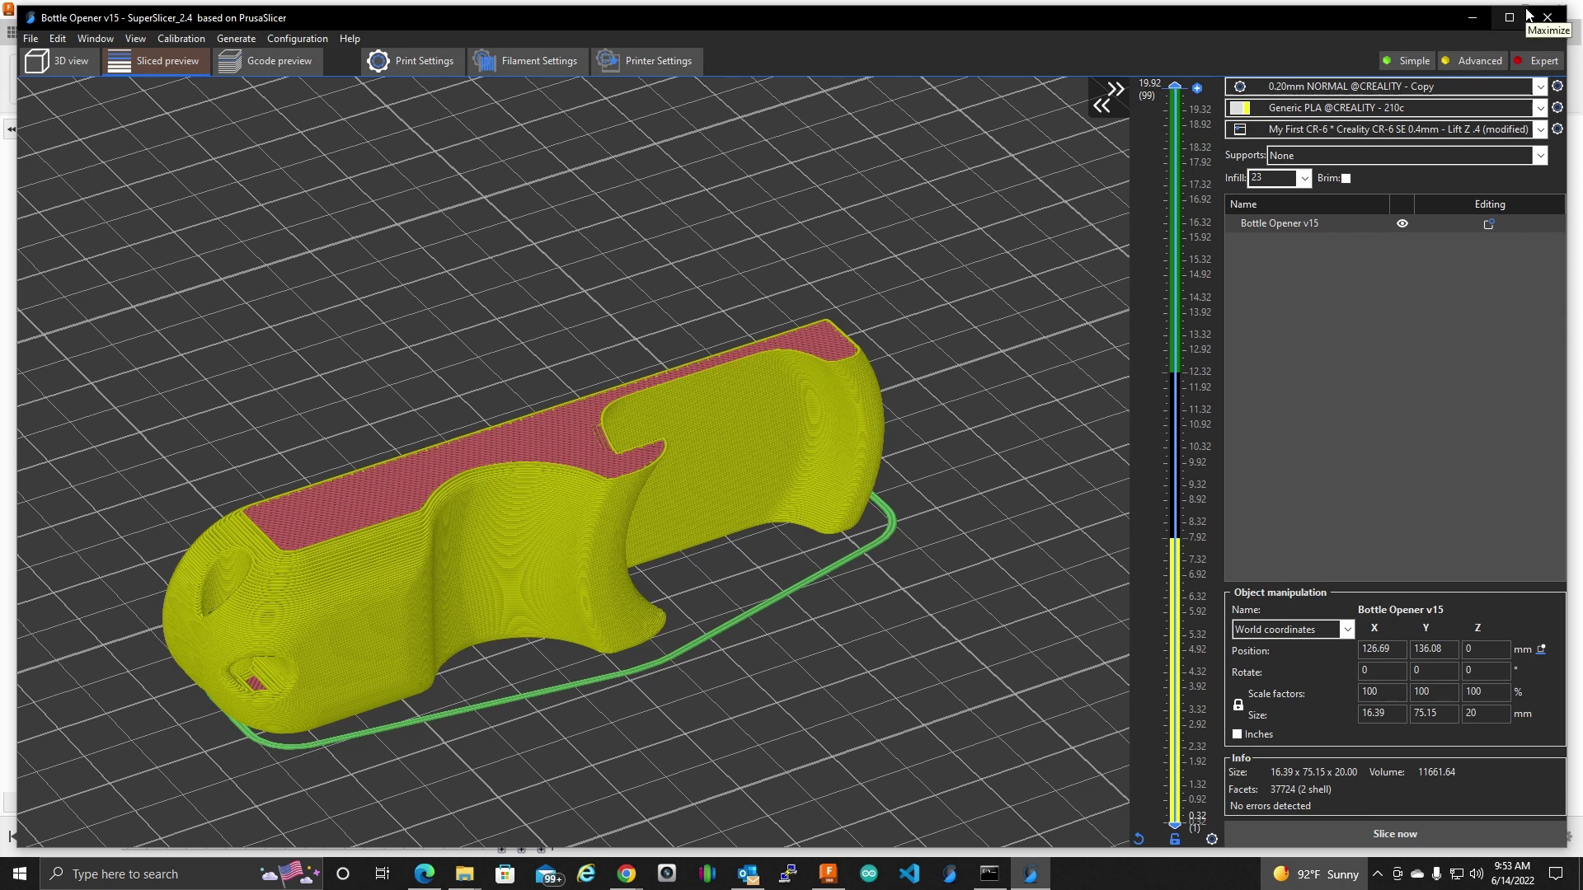
click(1526, 12)
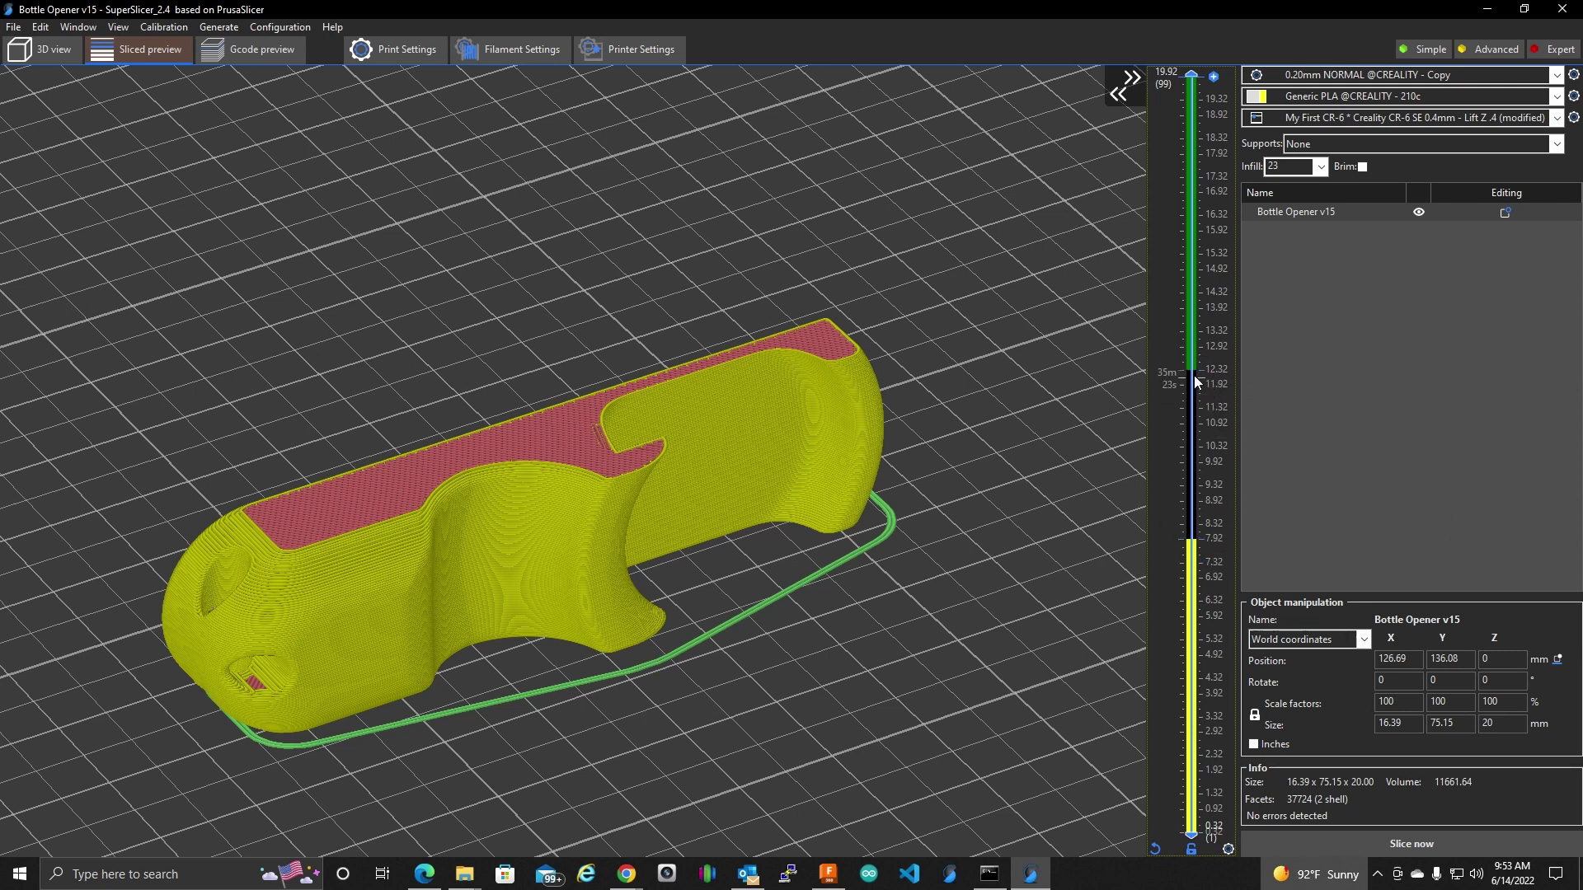
click(1385, 849)
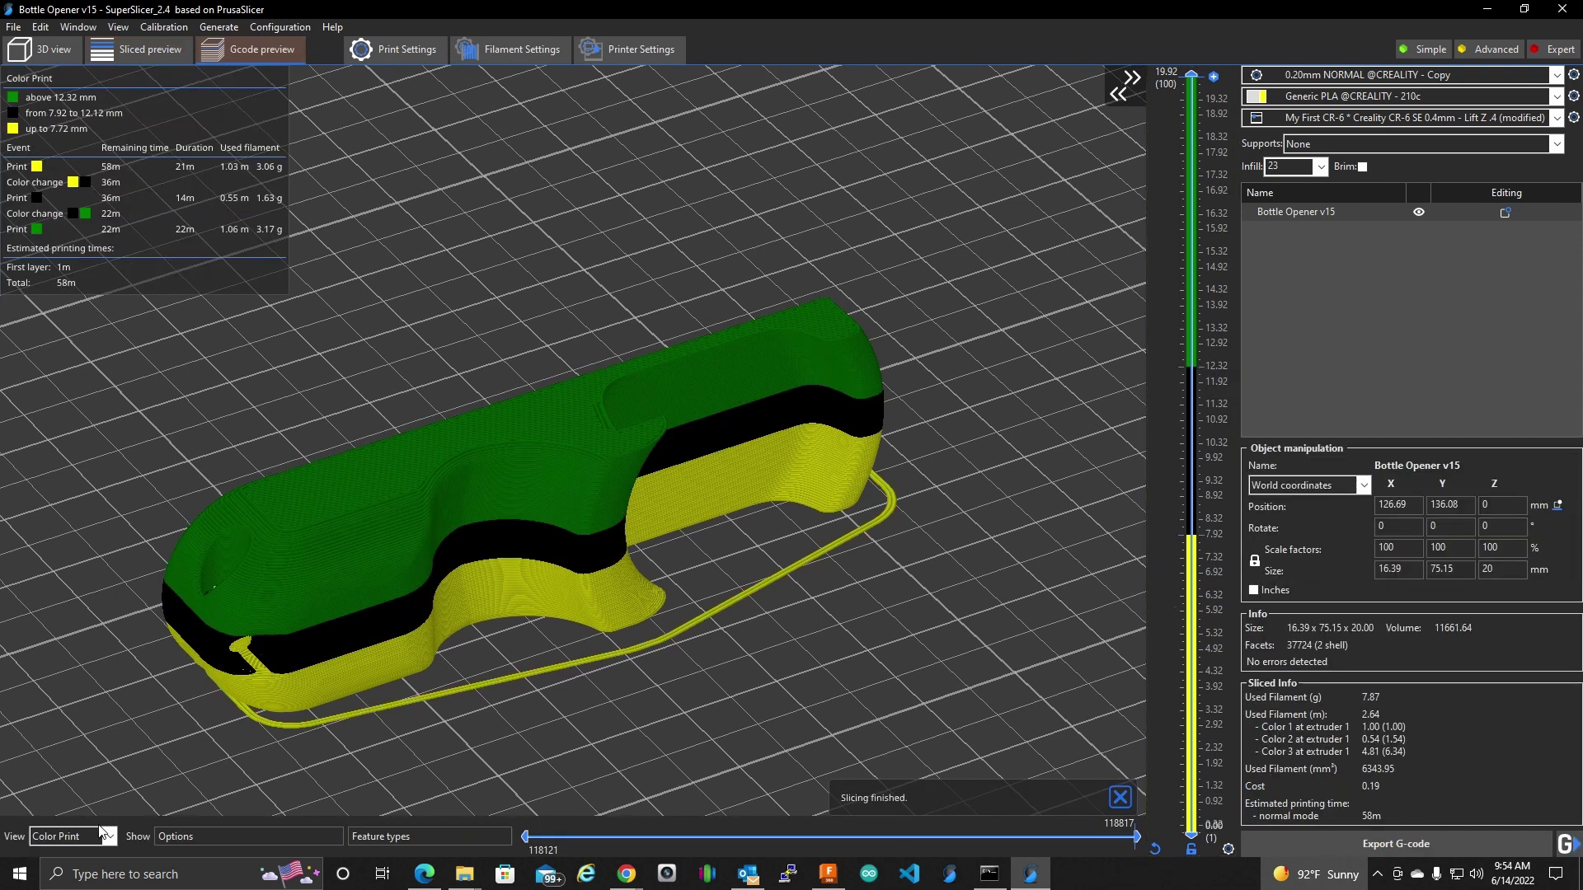
Compare the G-code preview by feature type and by Color Print, and examine the color bands on the bottle opener.
click(102, 834)
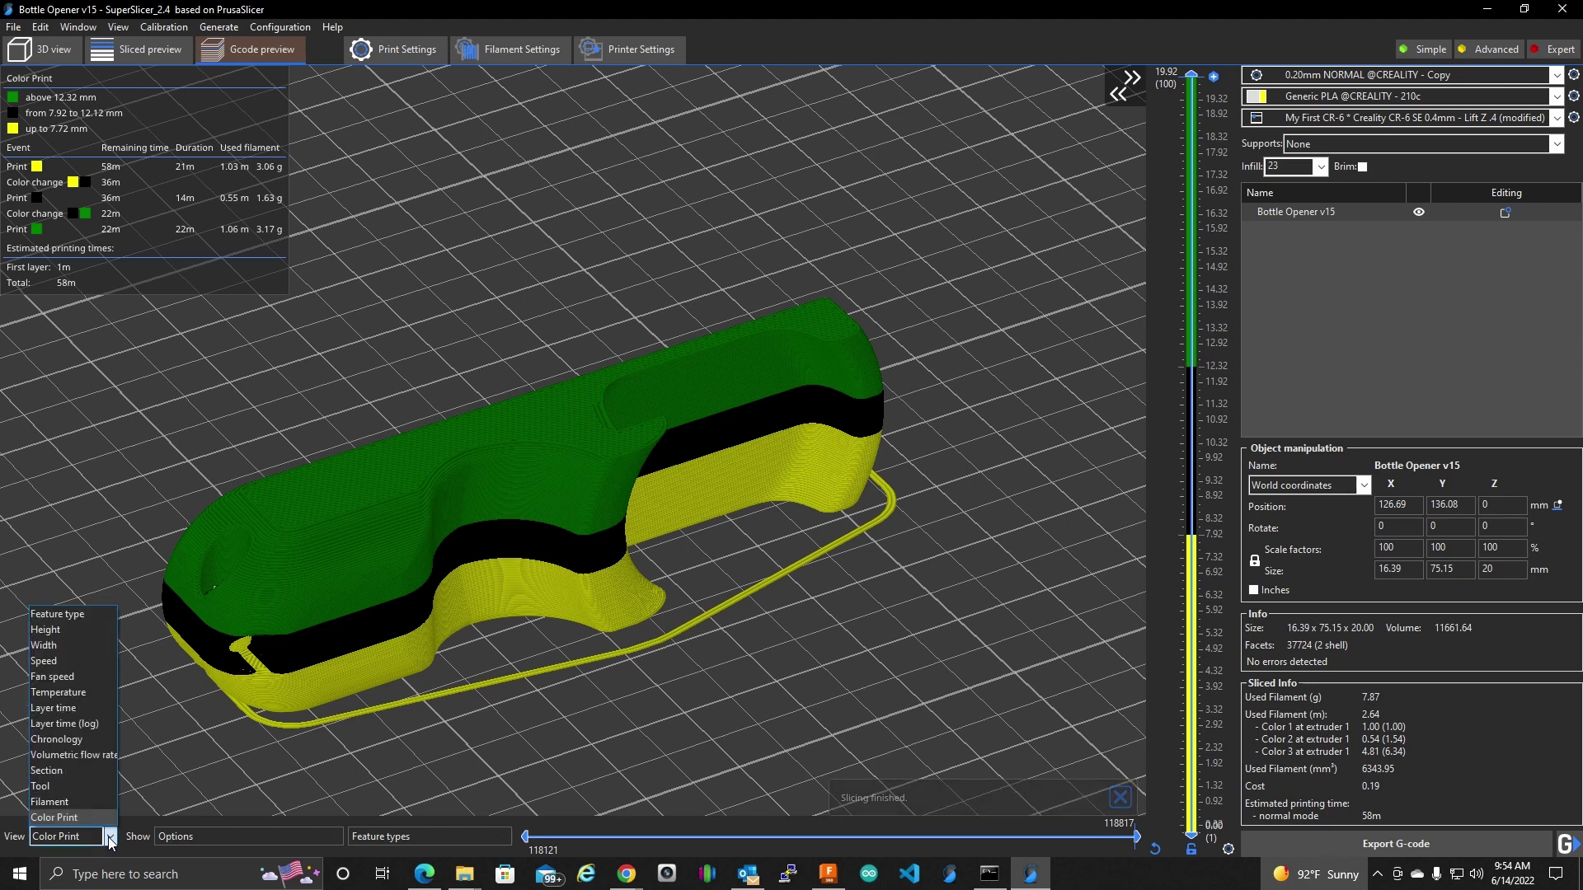
click(78, 614)
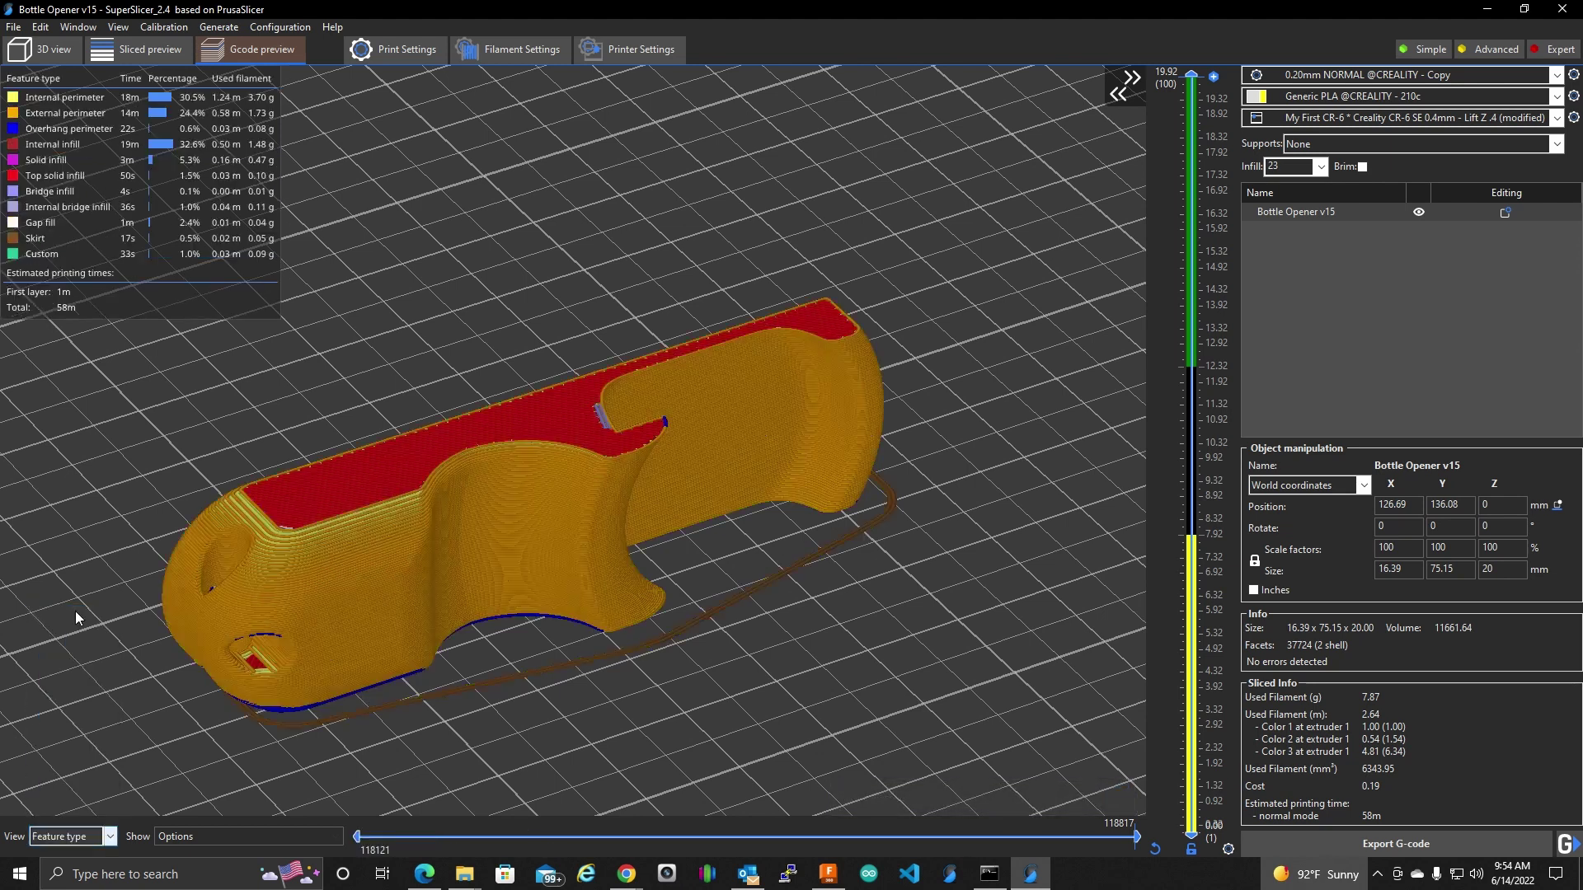
click(109, 836)
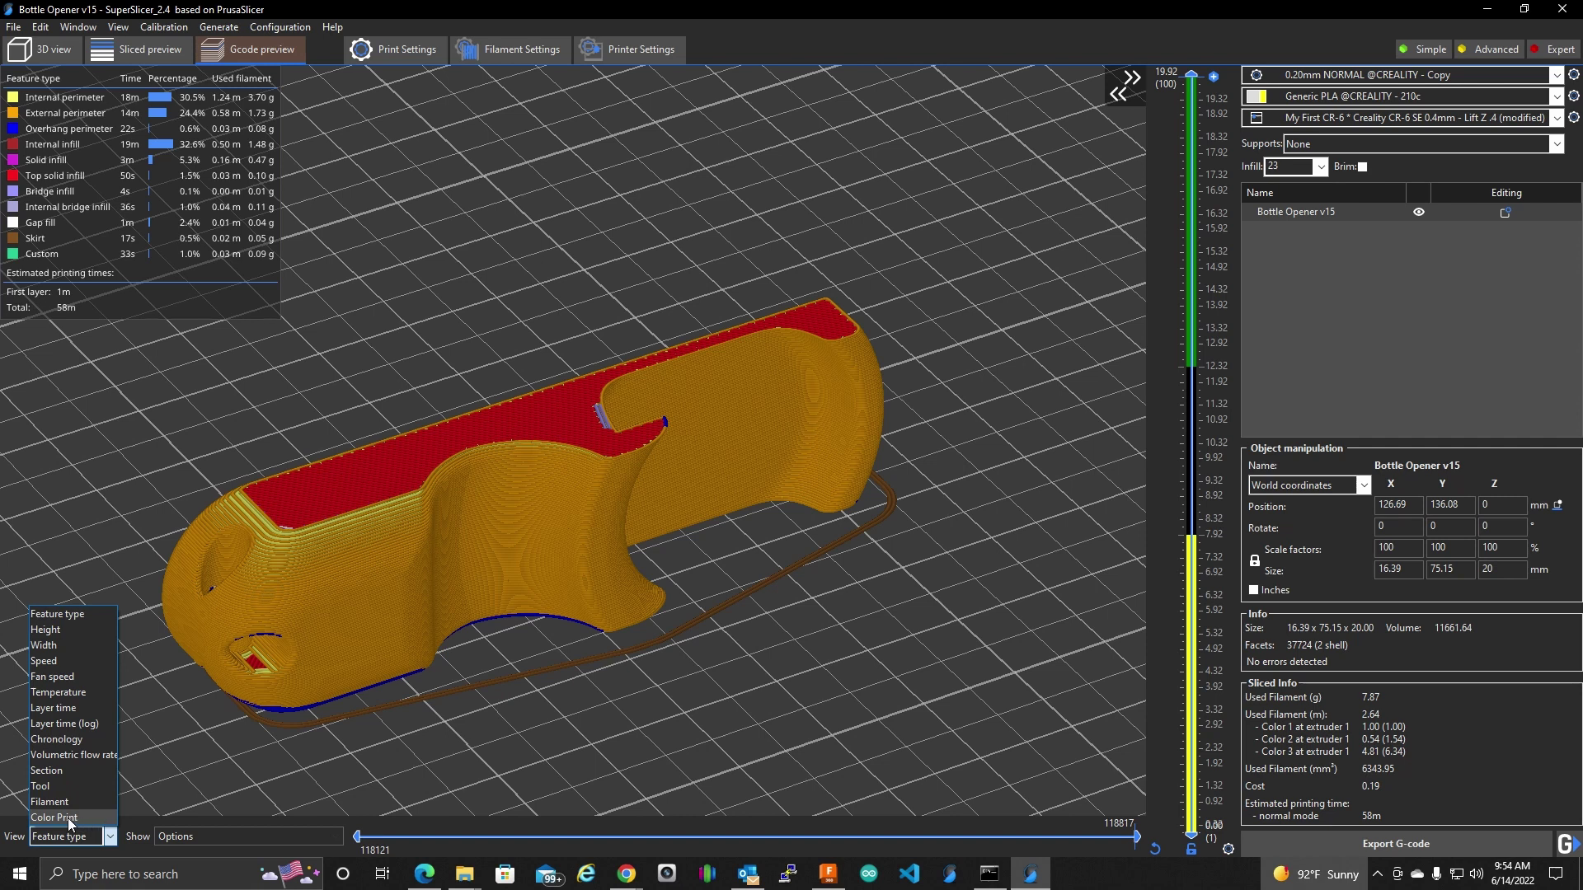
click(70, 818)
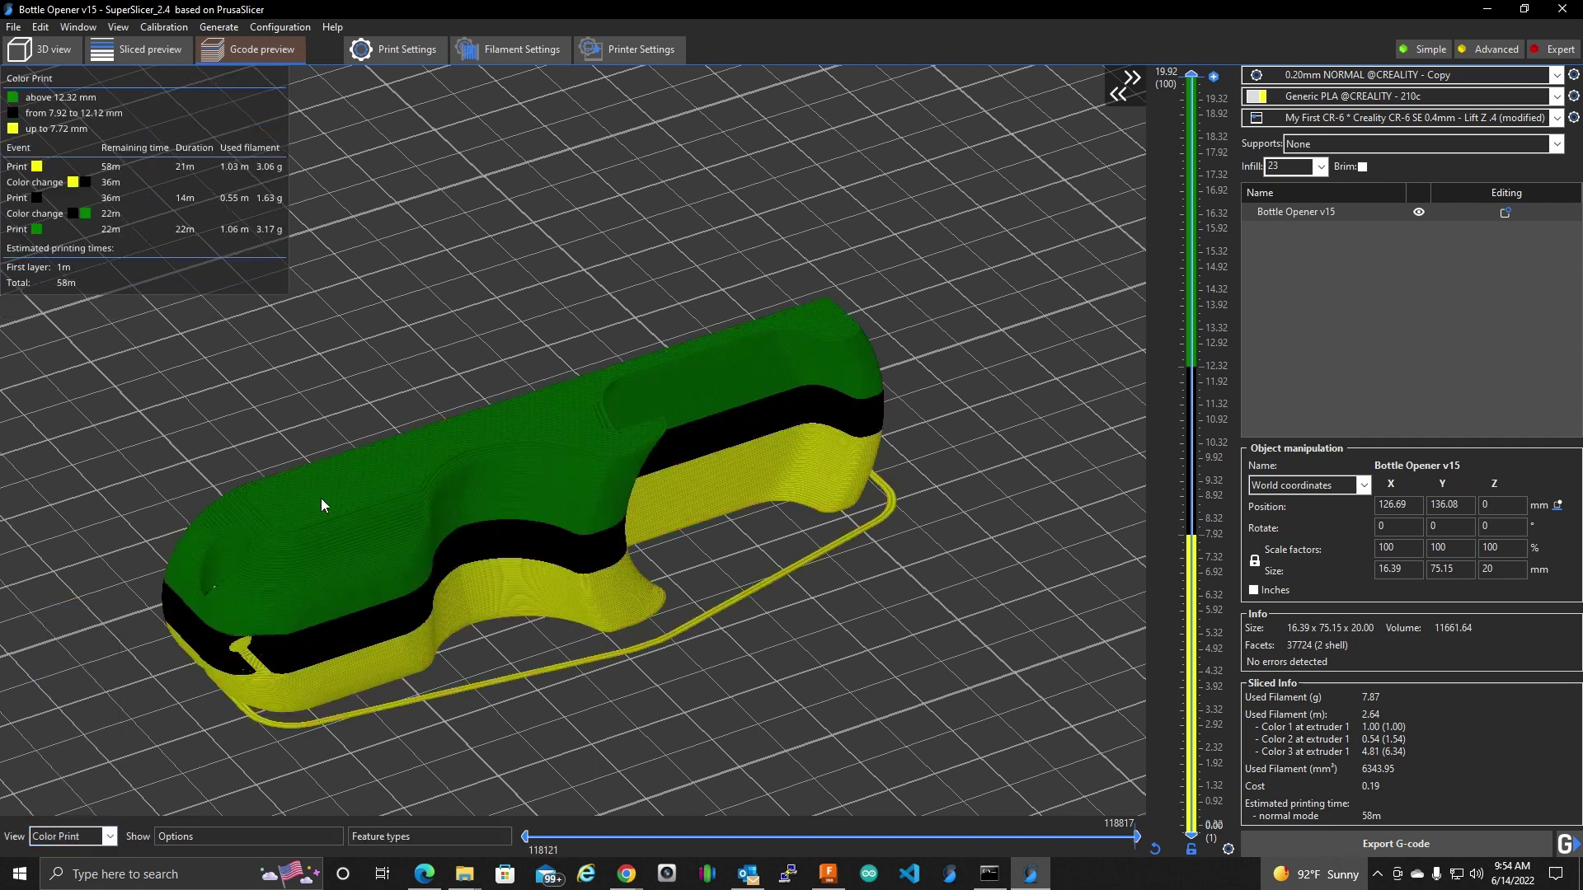
scroll(689, 577, down, 4)
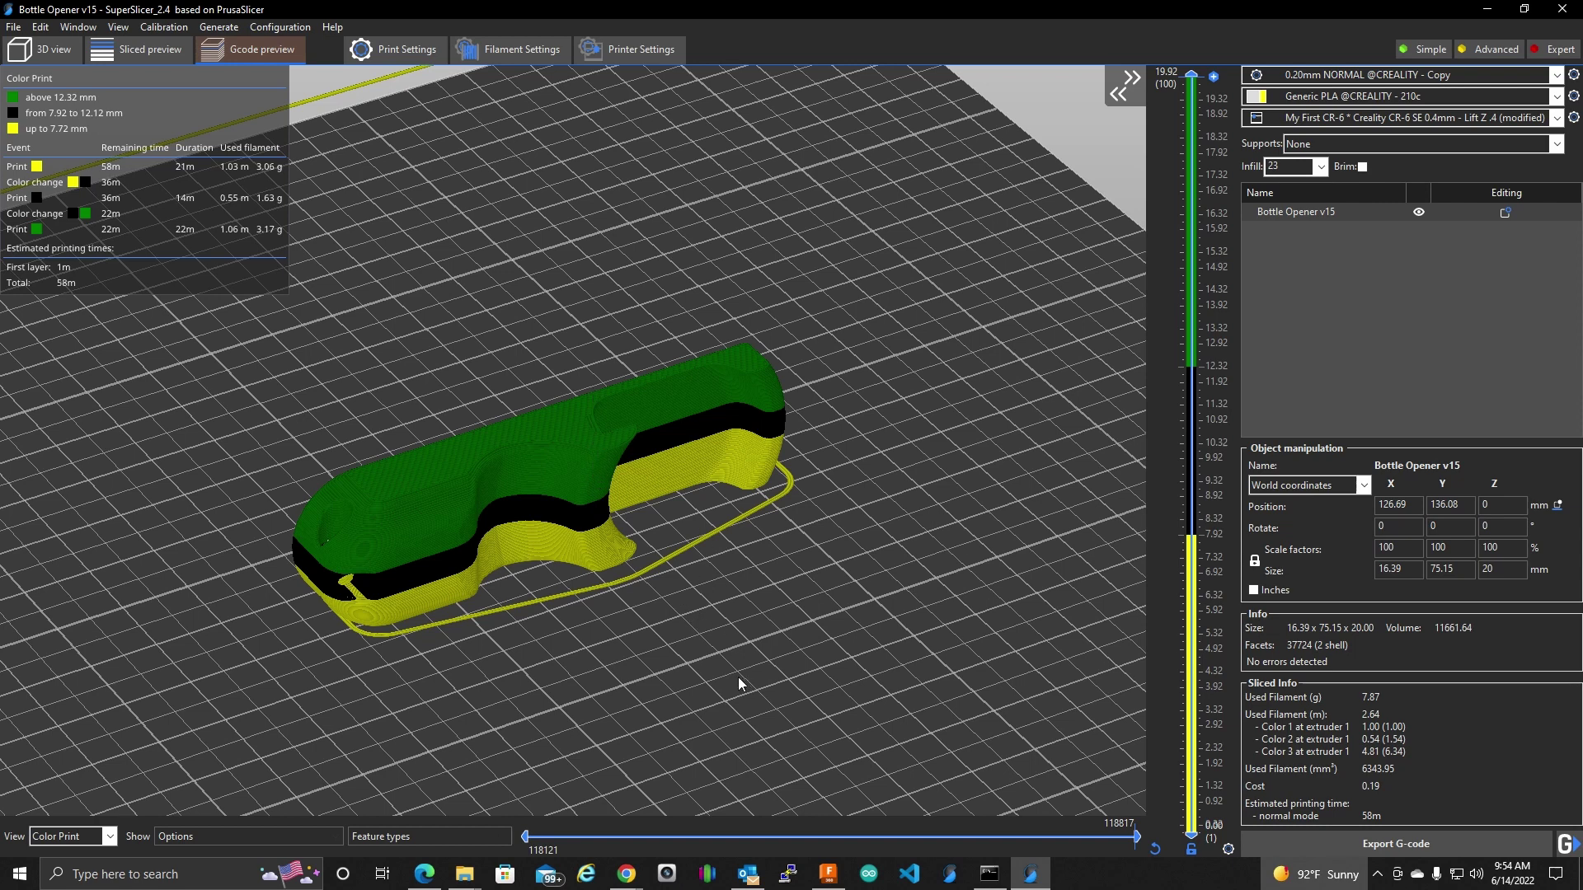
drag(739, 676, 812, 617)
scroll(744, 612, down, 2)
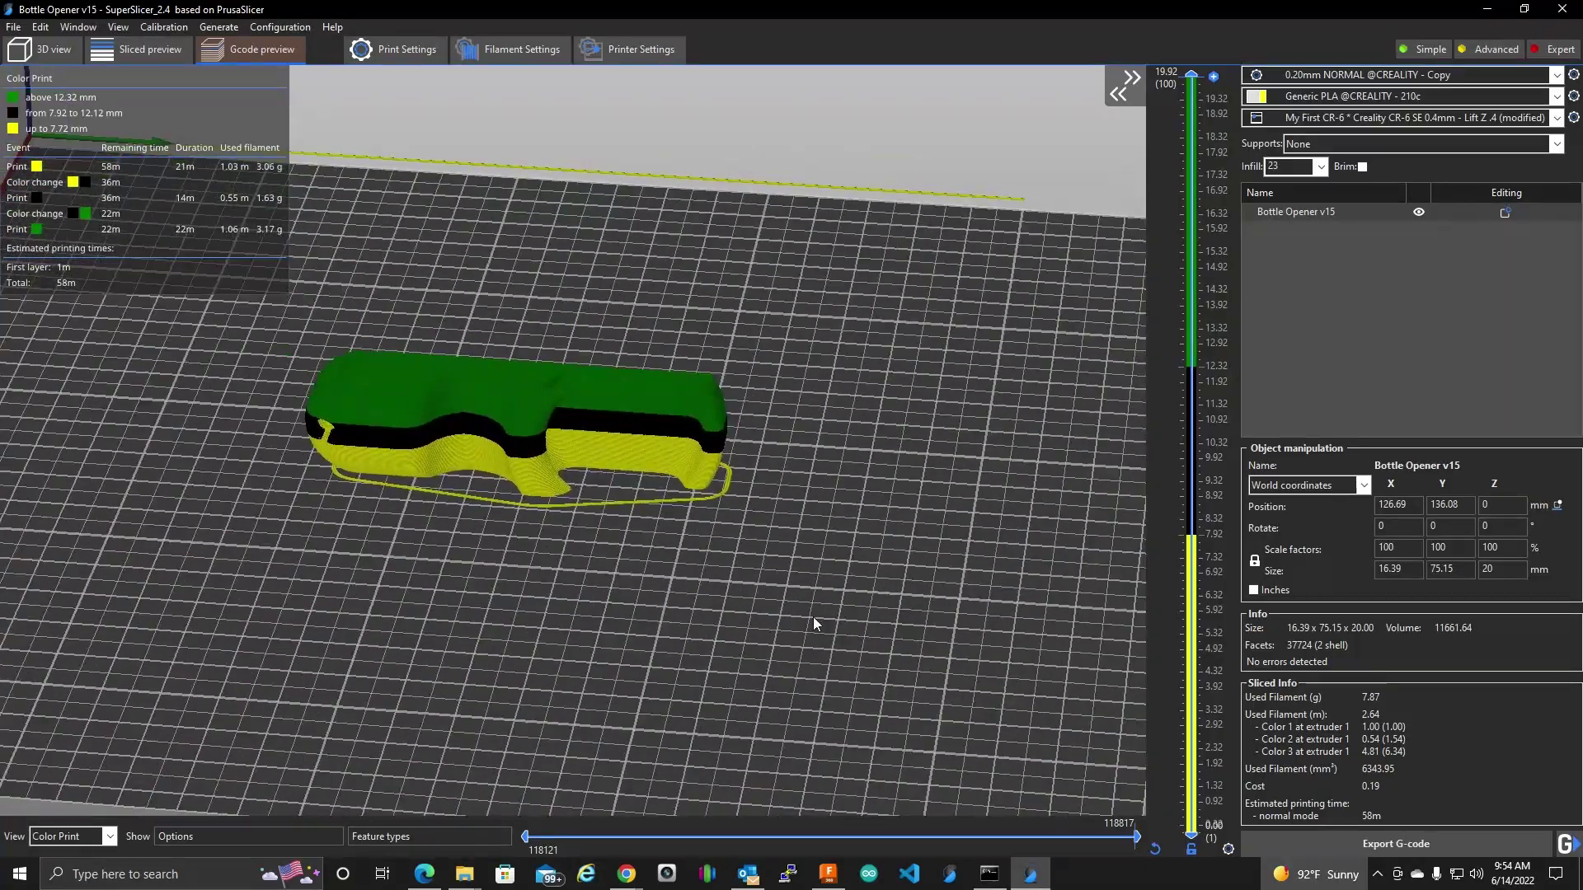
right_drag(877, 467, 968, 506)
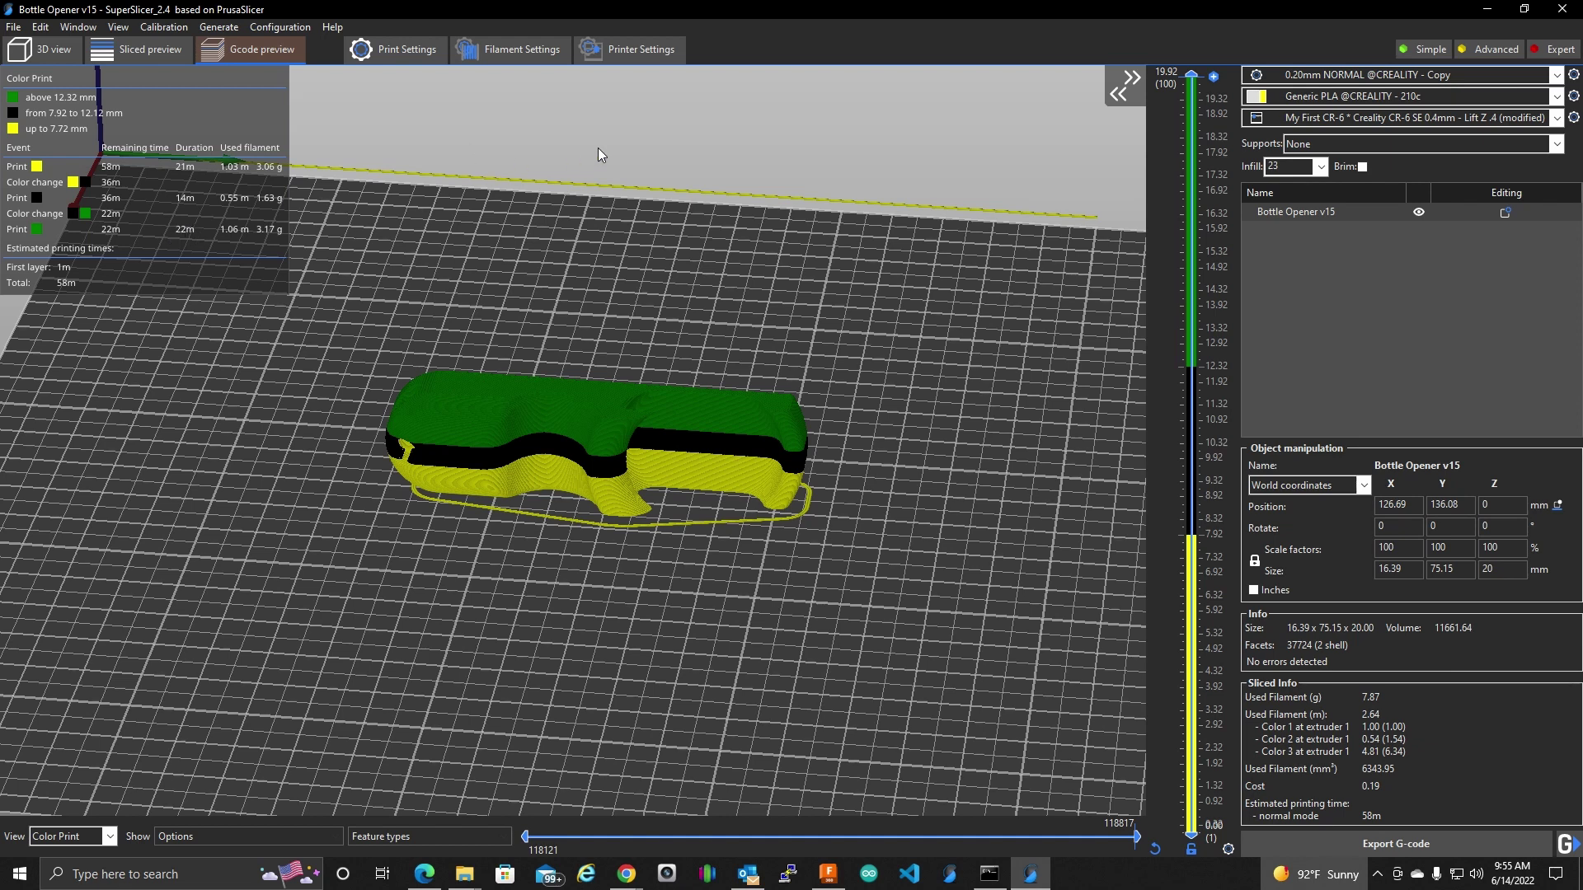
Check the extruder preview color in the Extruder 1 printer settings, and return to the G-code preview.
click(635, 52)
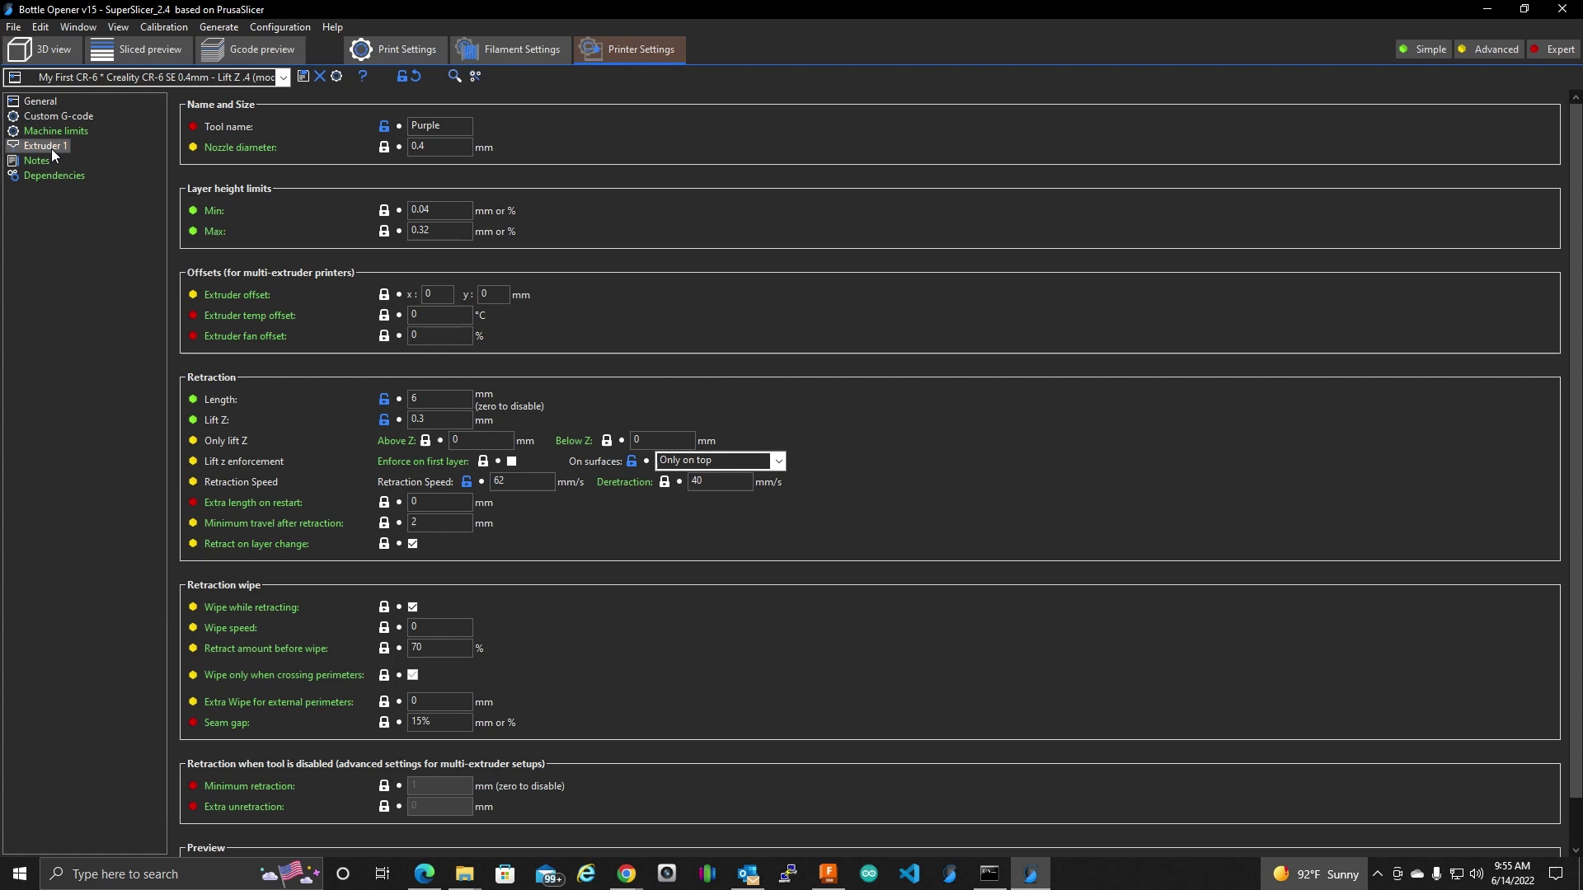
scroll(620, 746, down, 2)
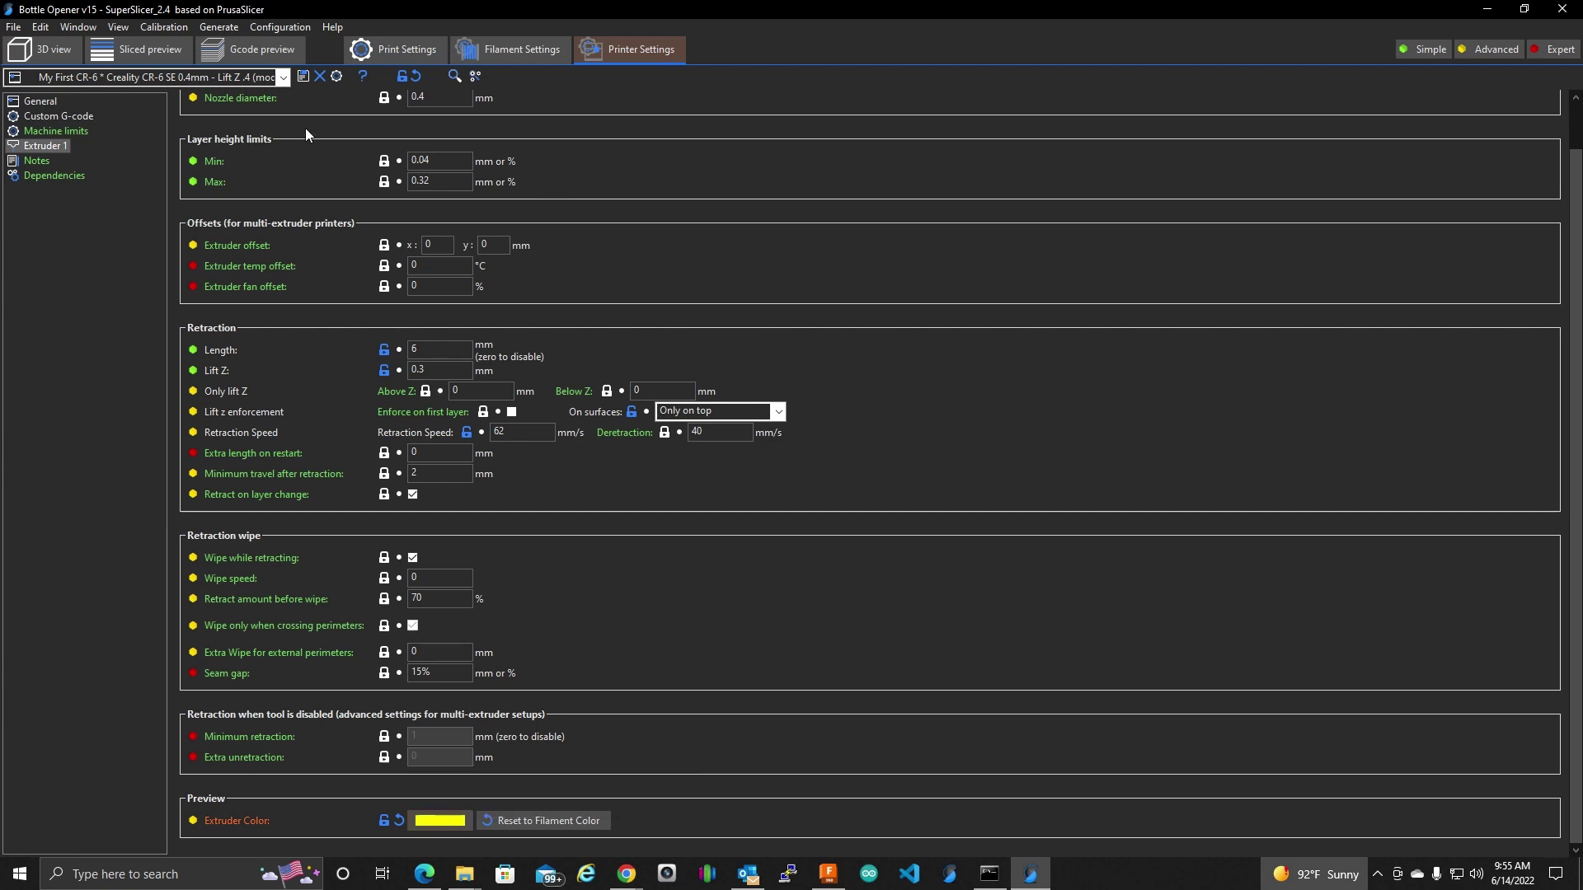
click(244, 51)
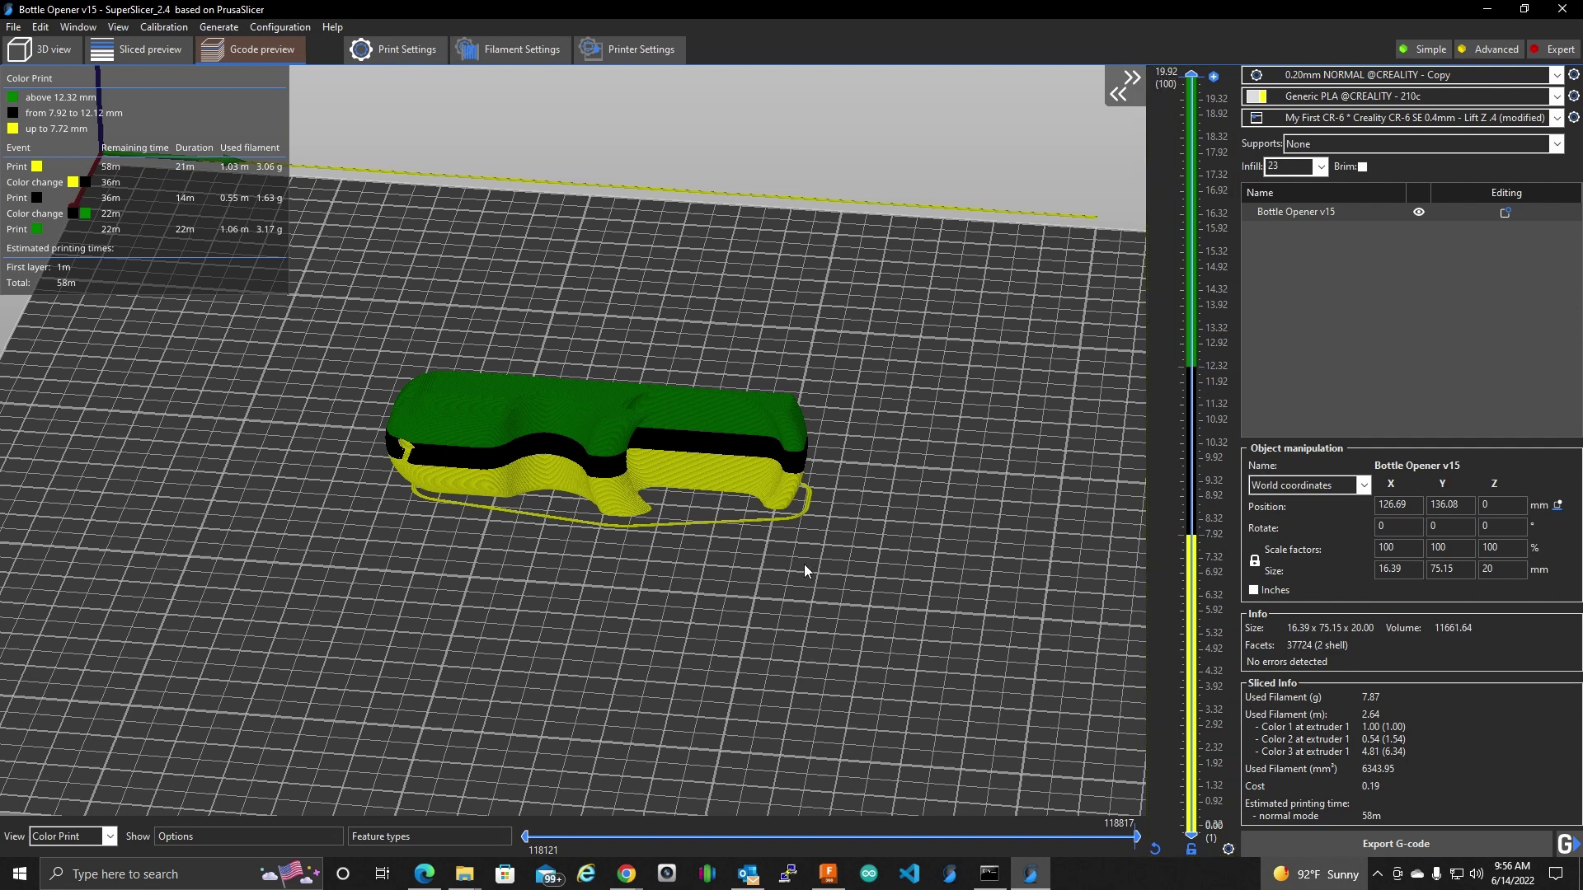
mouse_move(804, 564)
mouse_down()
mouse_move(836, 551)
mouse_move(808, 553)
mouse_up()
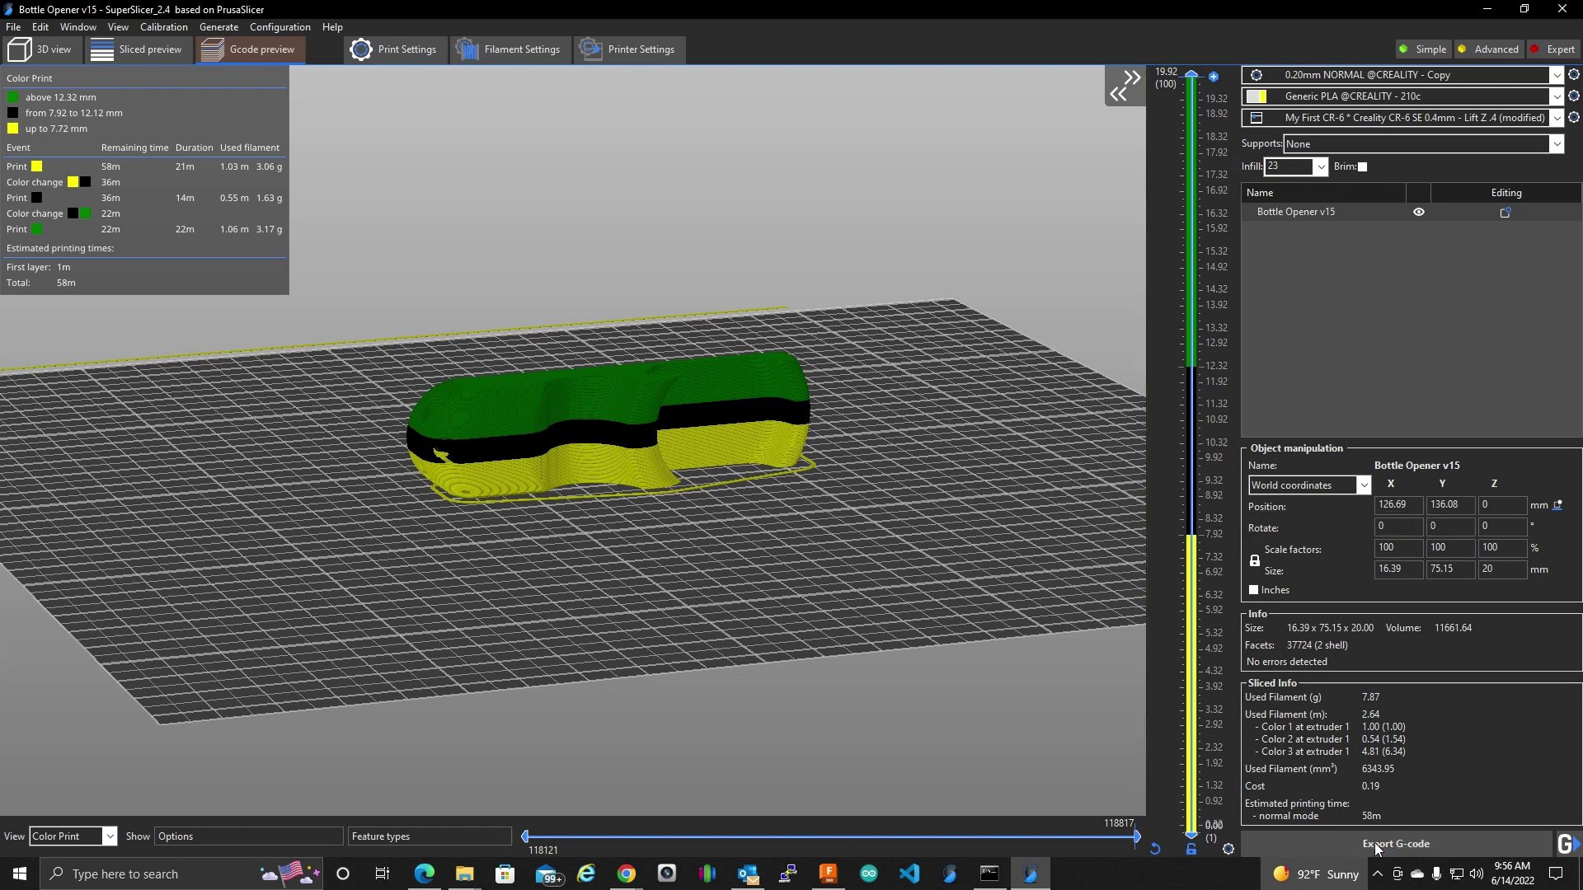
Start the G-code export and choose the Bottle Opener folder within STL Files as the destination.
click(1402, 845)
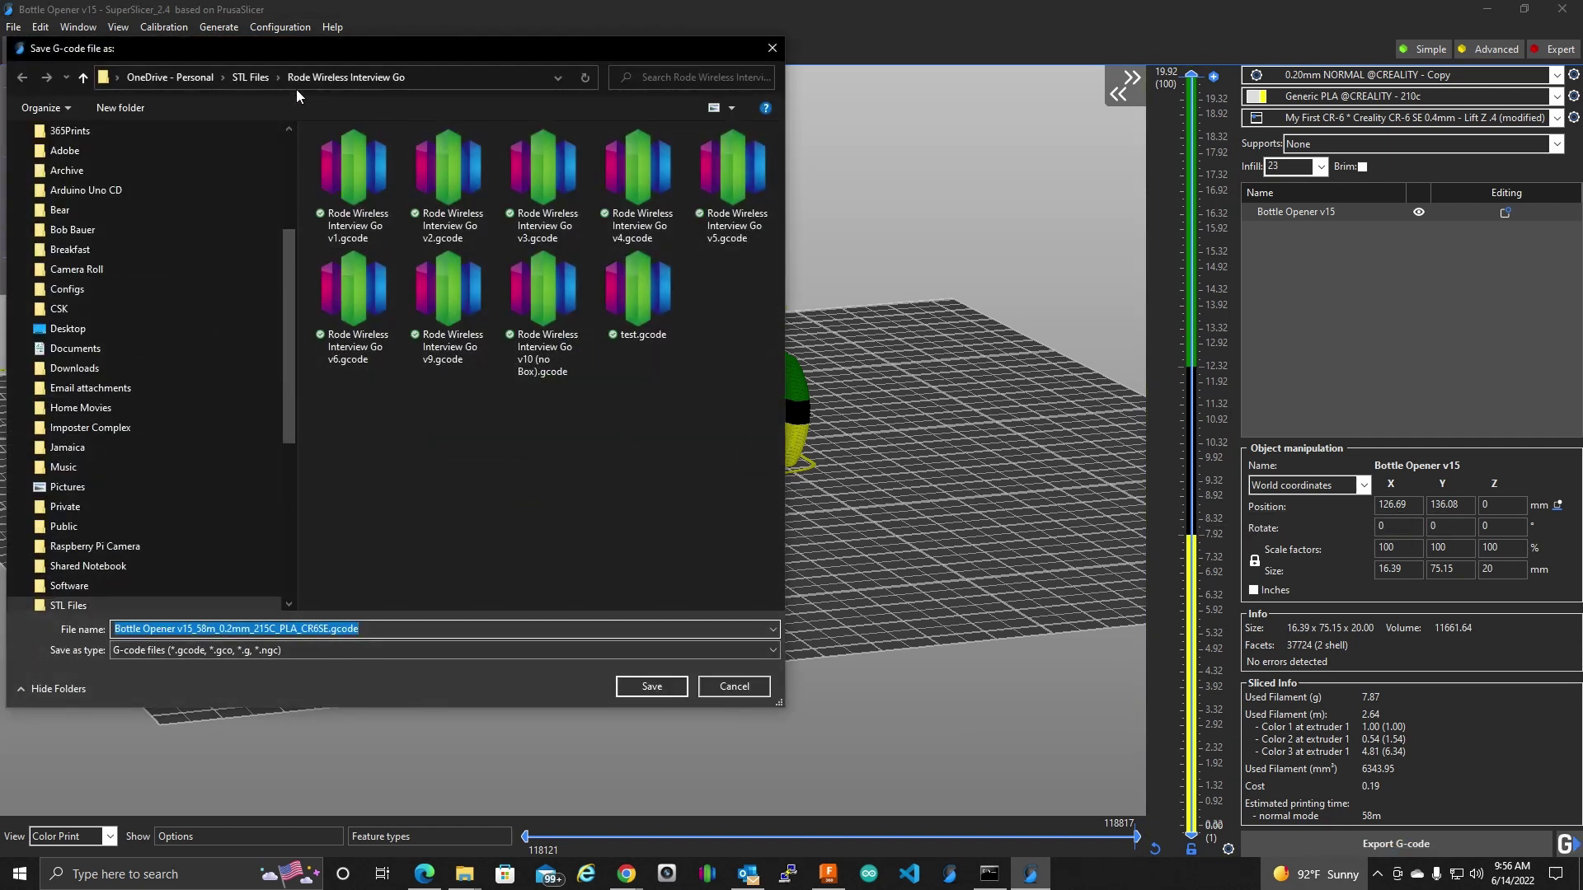
click(248, 77)
click(537, 458)
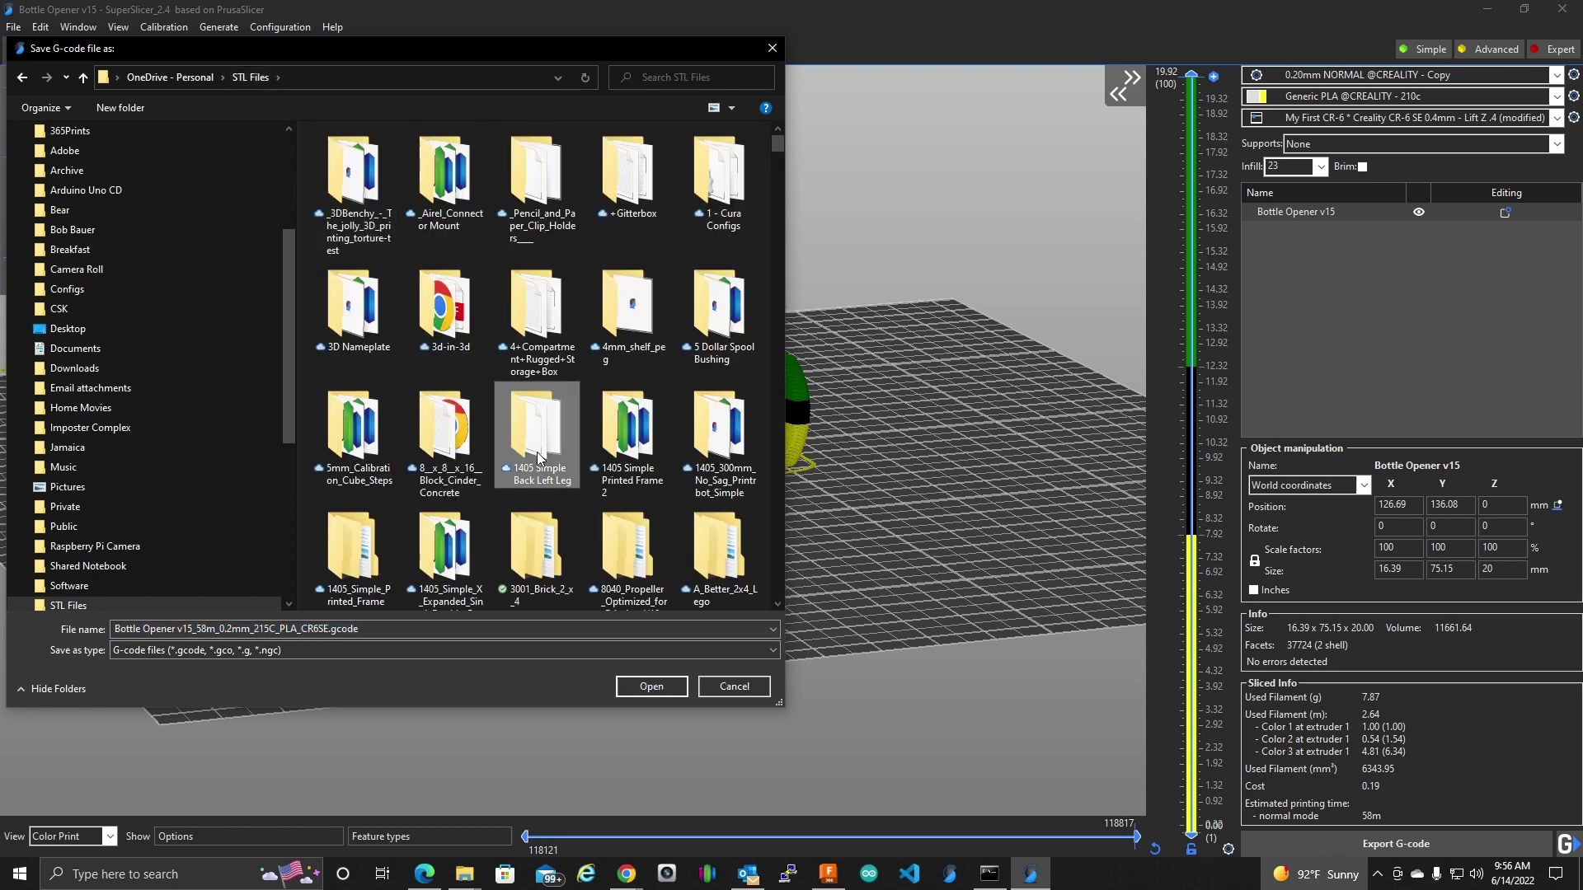
key(b)
key(Return)
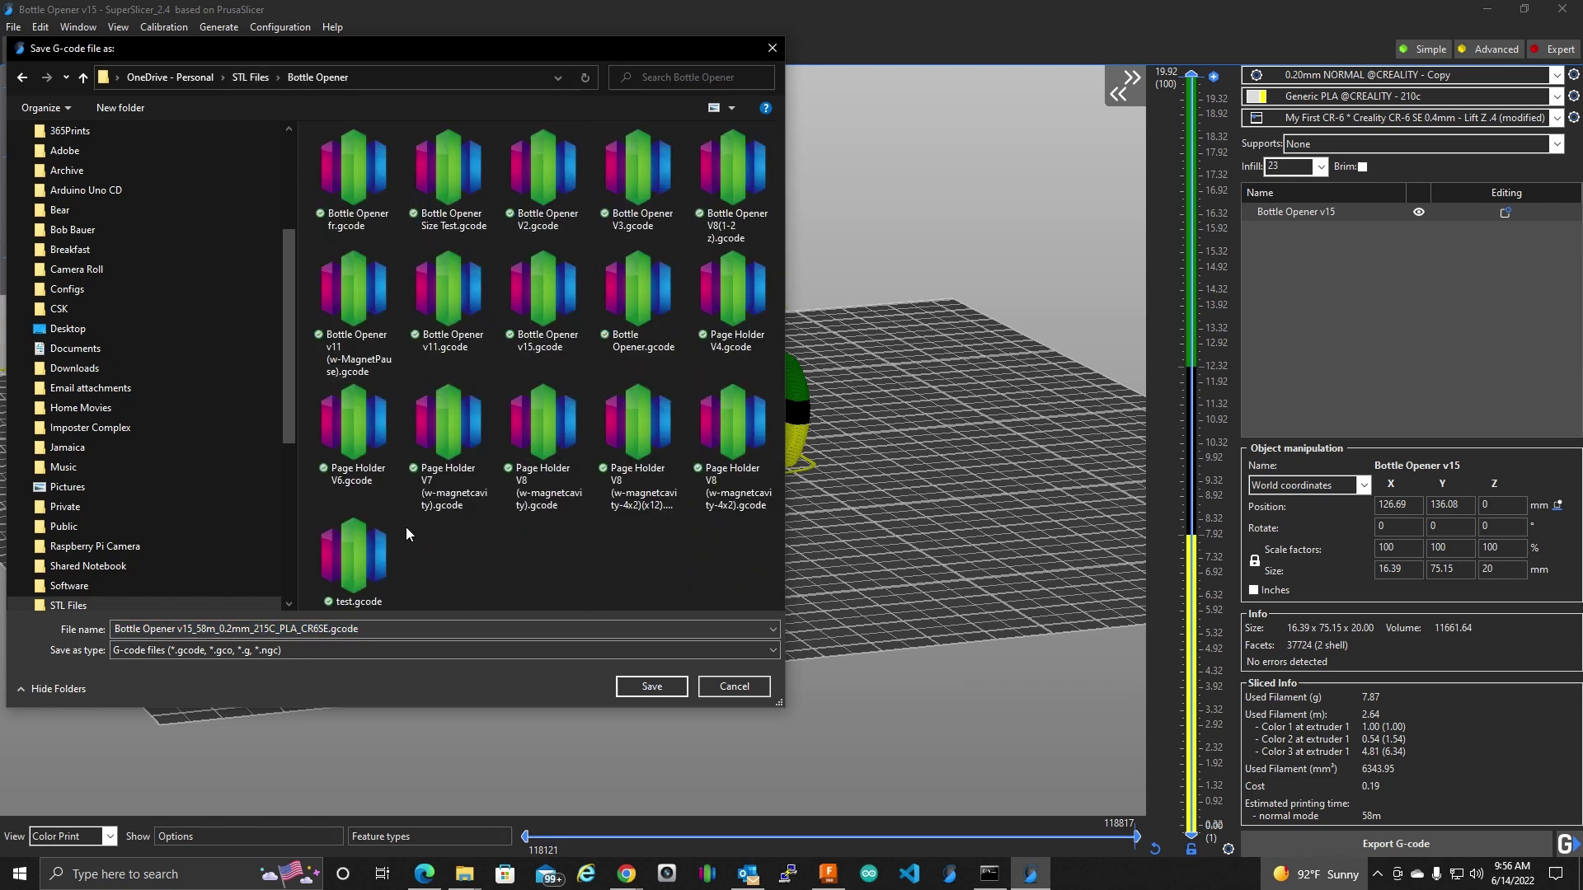
Name the G-code file Bottle Opener v15 (w-colorchangepause) and save it.
click(241, 630)
drag(191, 630, 461, 637)
text(()
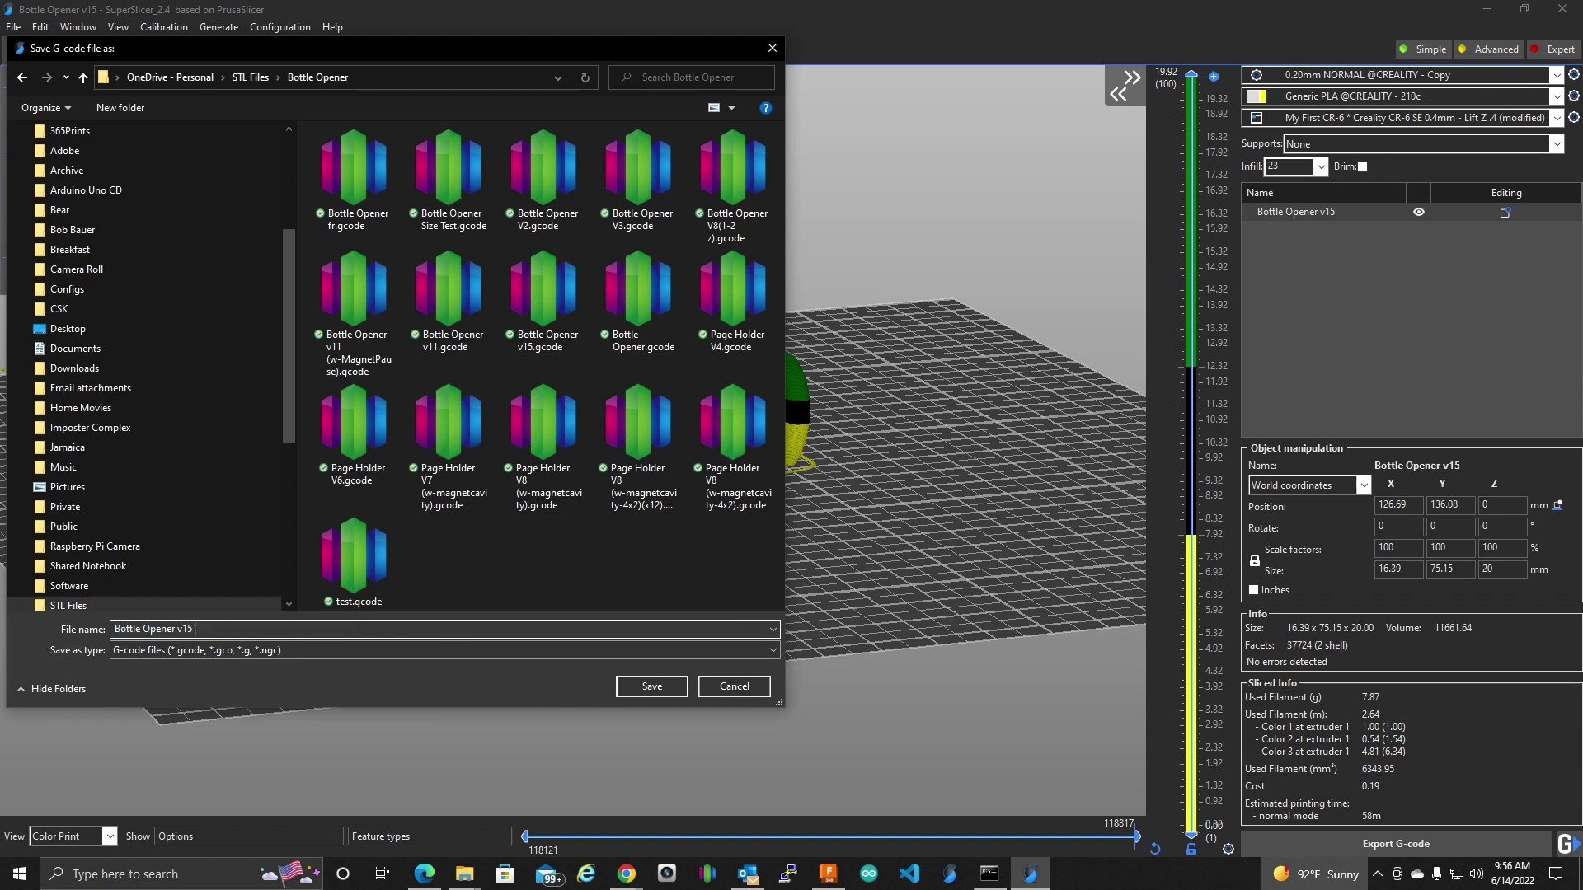
text(w-colorchangepause))
click(669, 690)
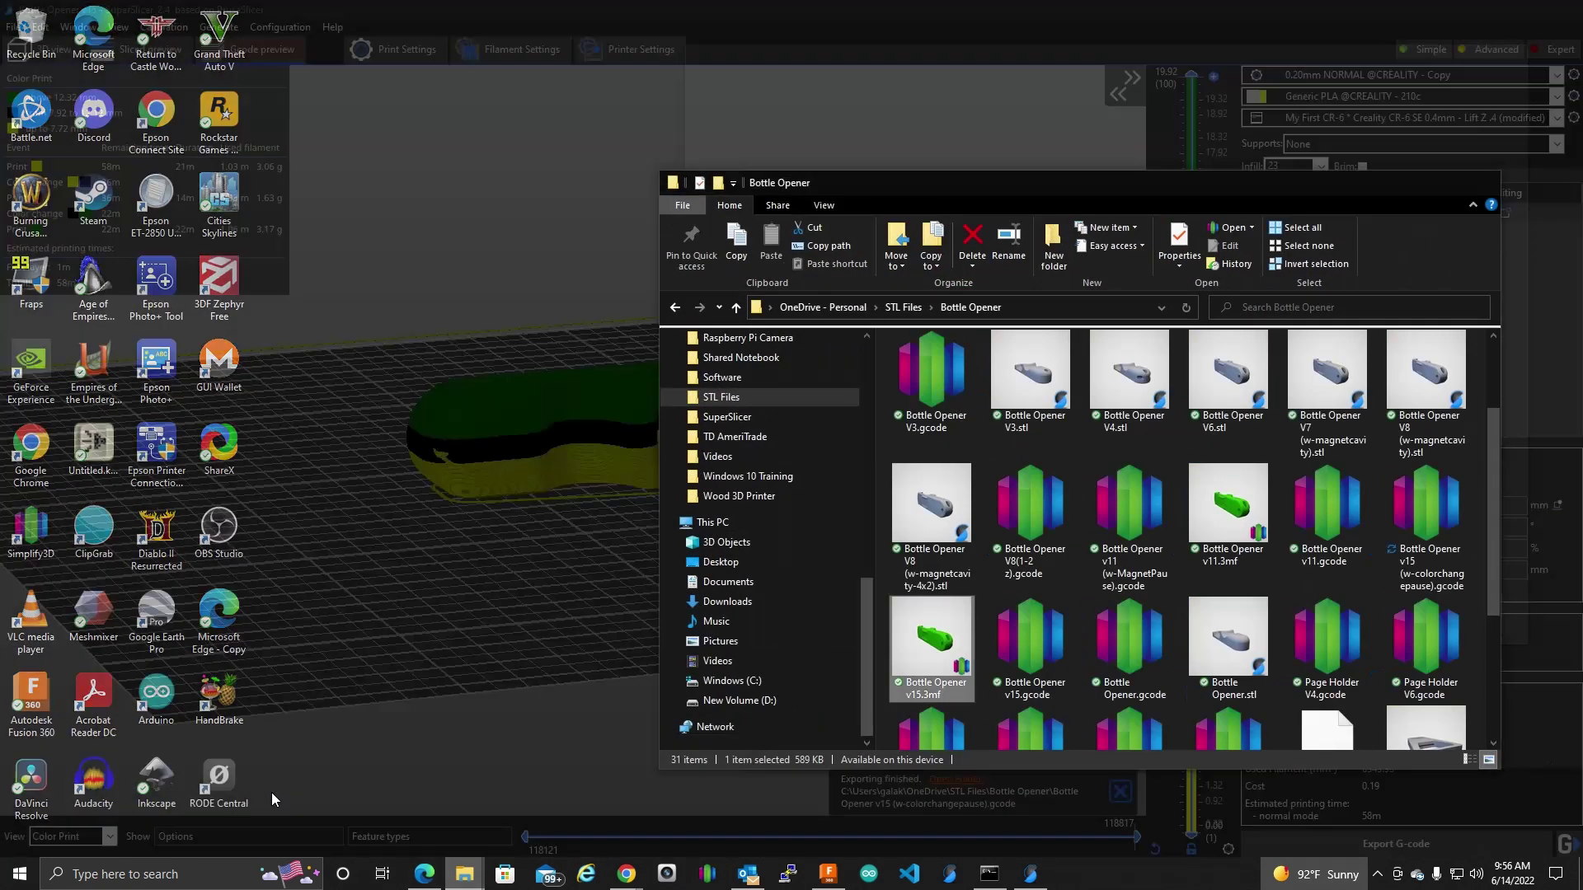
Open the exported Bottle Opener v15 (w-colorchangepause).gcode file from the Bottle Opener folder in Notepad.
click(270, 794)
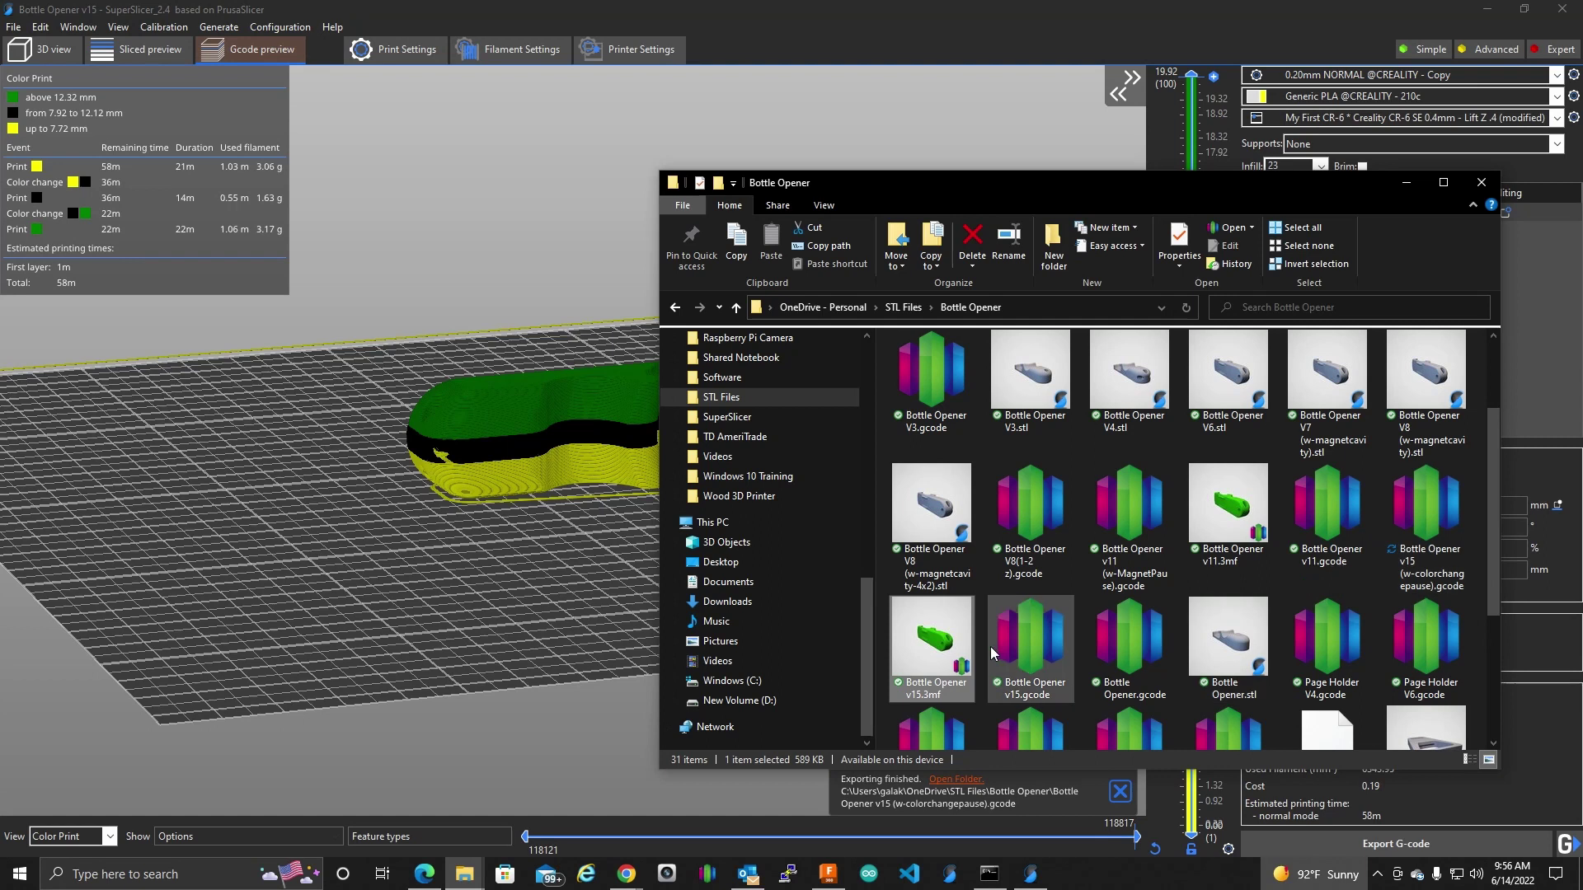
click(1432, 528)
right_click(1432, 526)
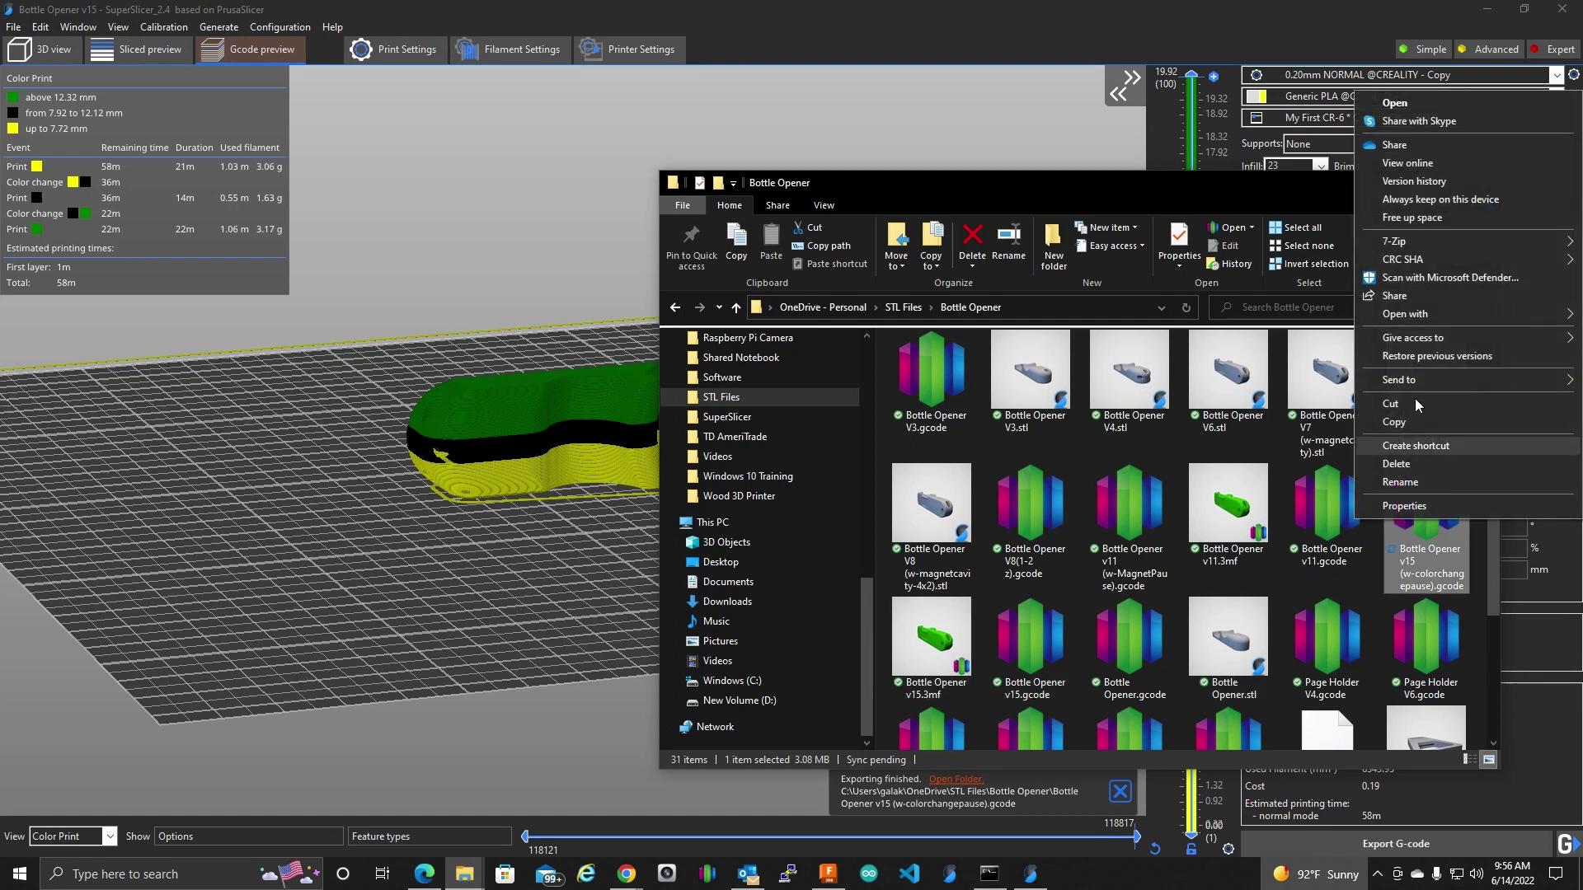
key(Escape)
right_click(1438, 548)
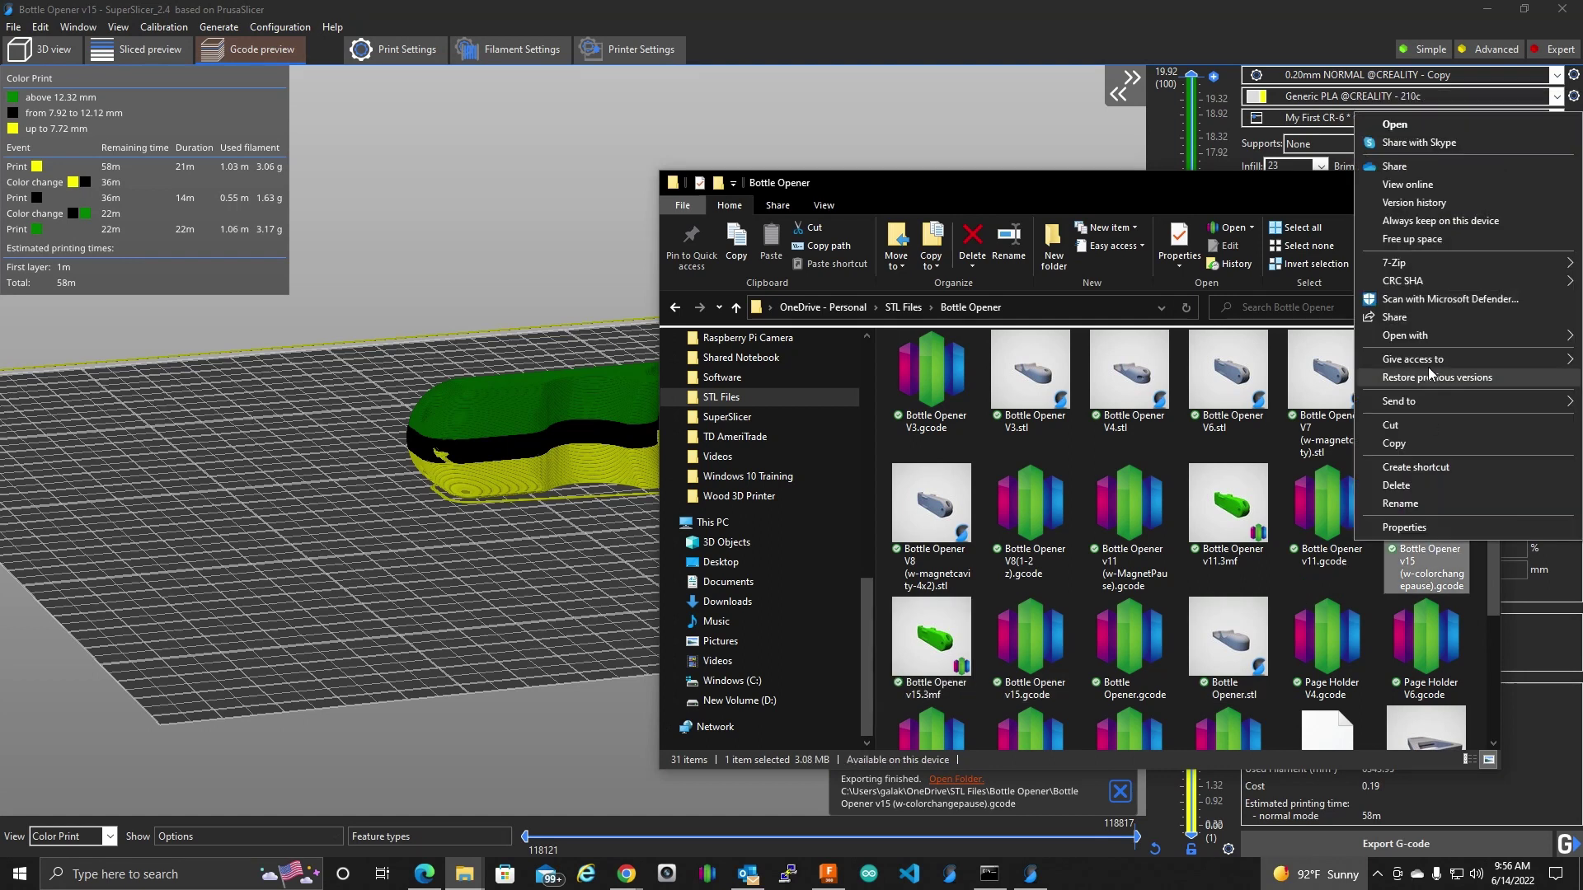
mouse_move(1393, 336)
click(1196, 336)
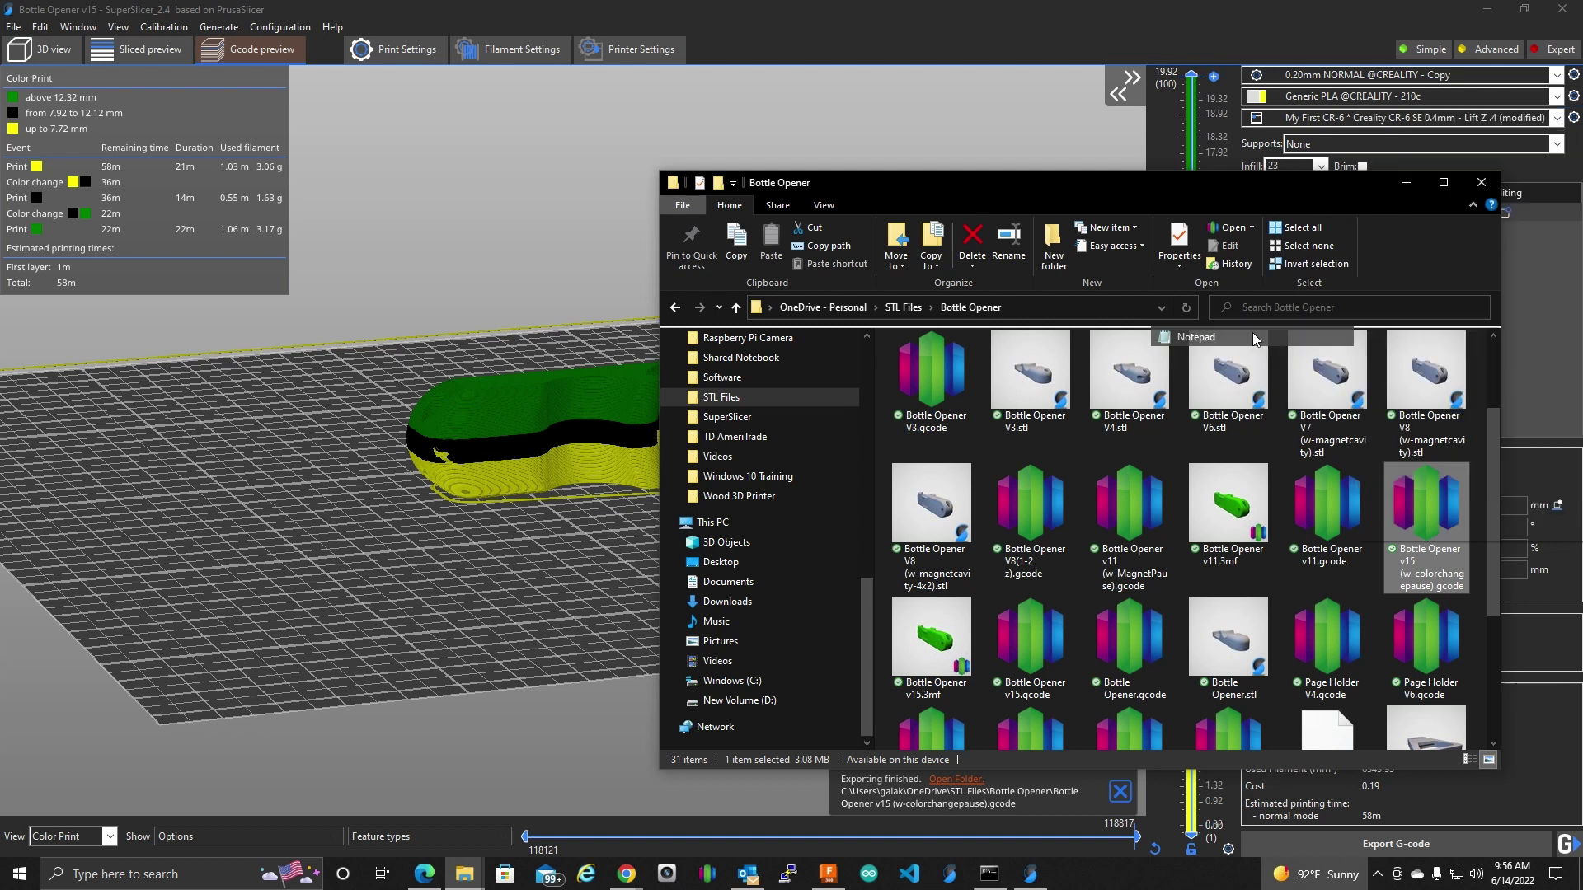
drag(980, 167, 838, 120)
Search the G-code file for every M600 color change command through to the end, and close the search.
key(ctrl+f)
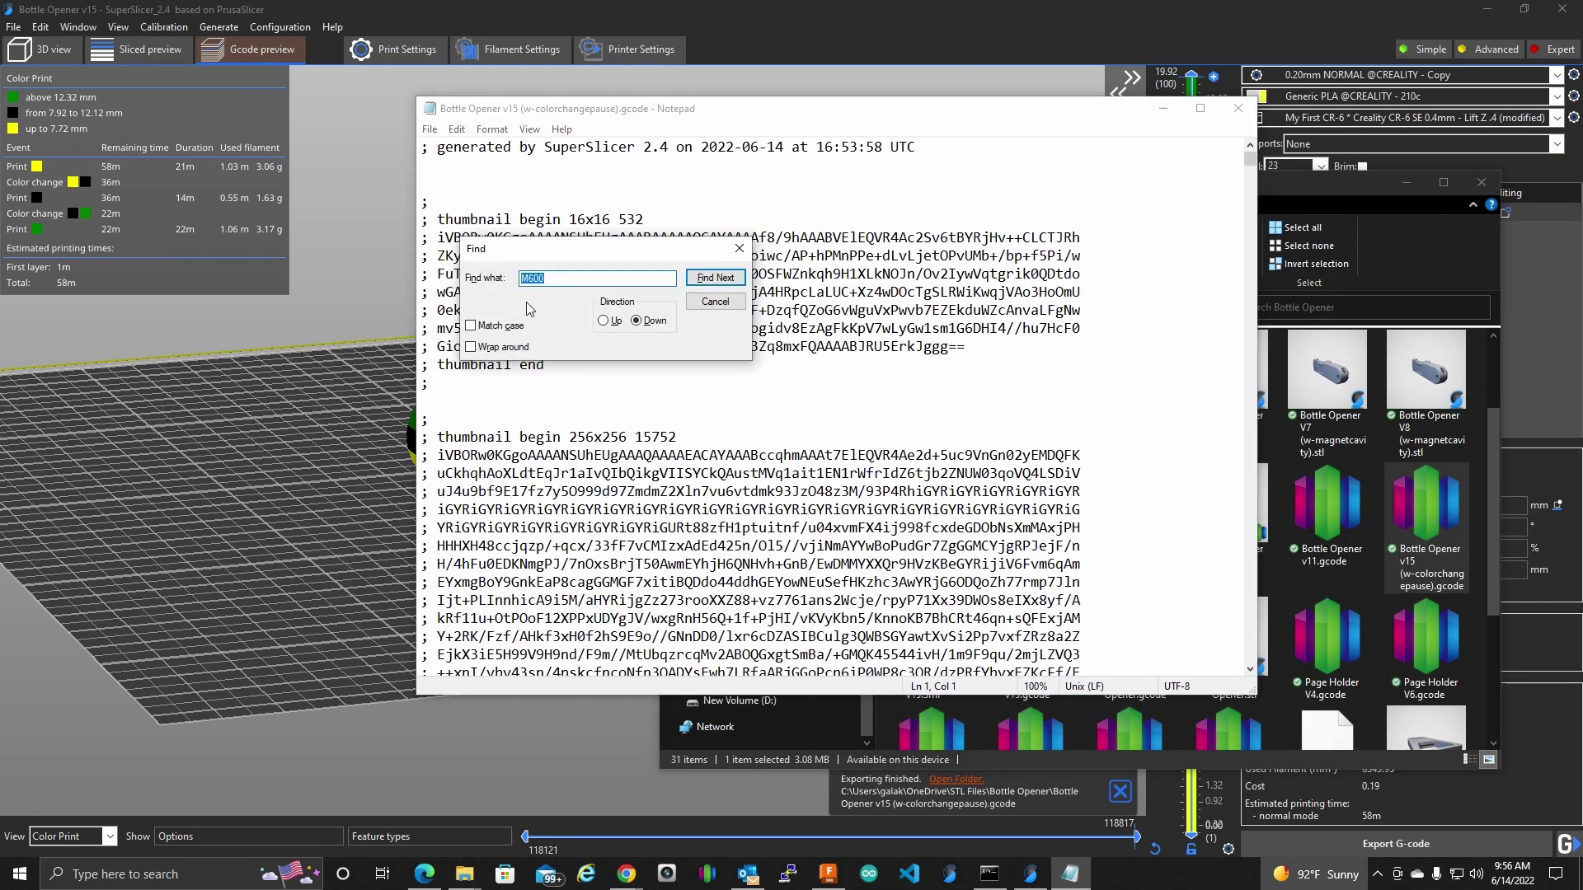
text(m)
key(BackSpace)
key(BackSpace)
key(BackSpace)
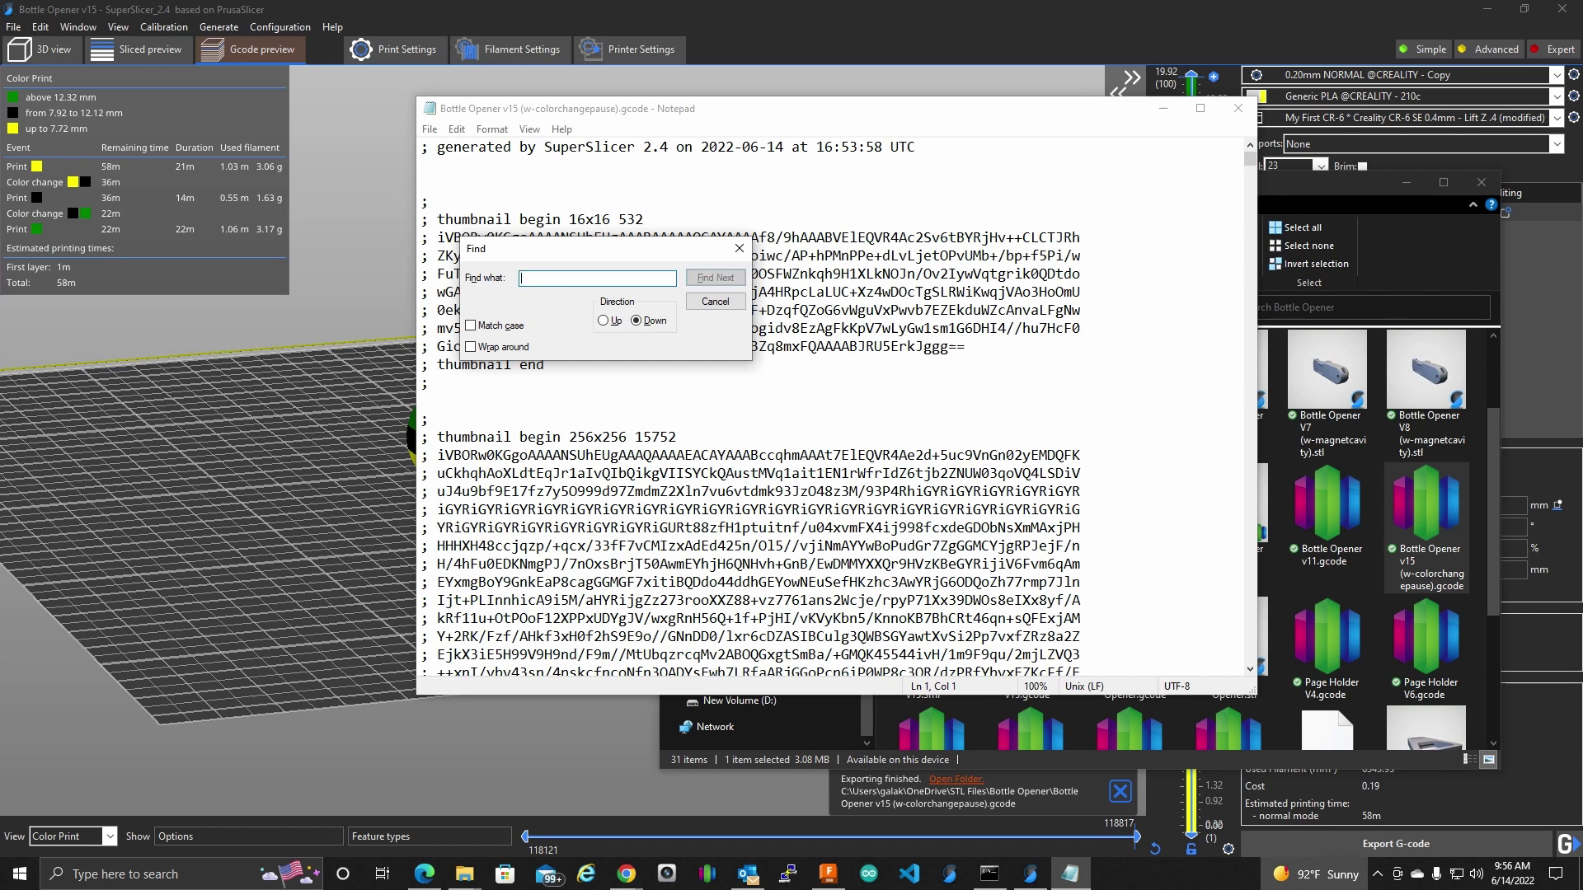
text(M600)
key(Return)
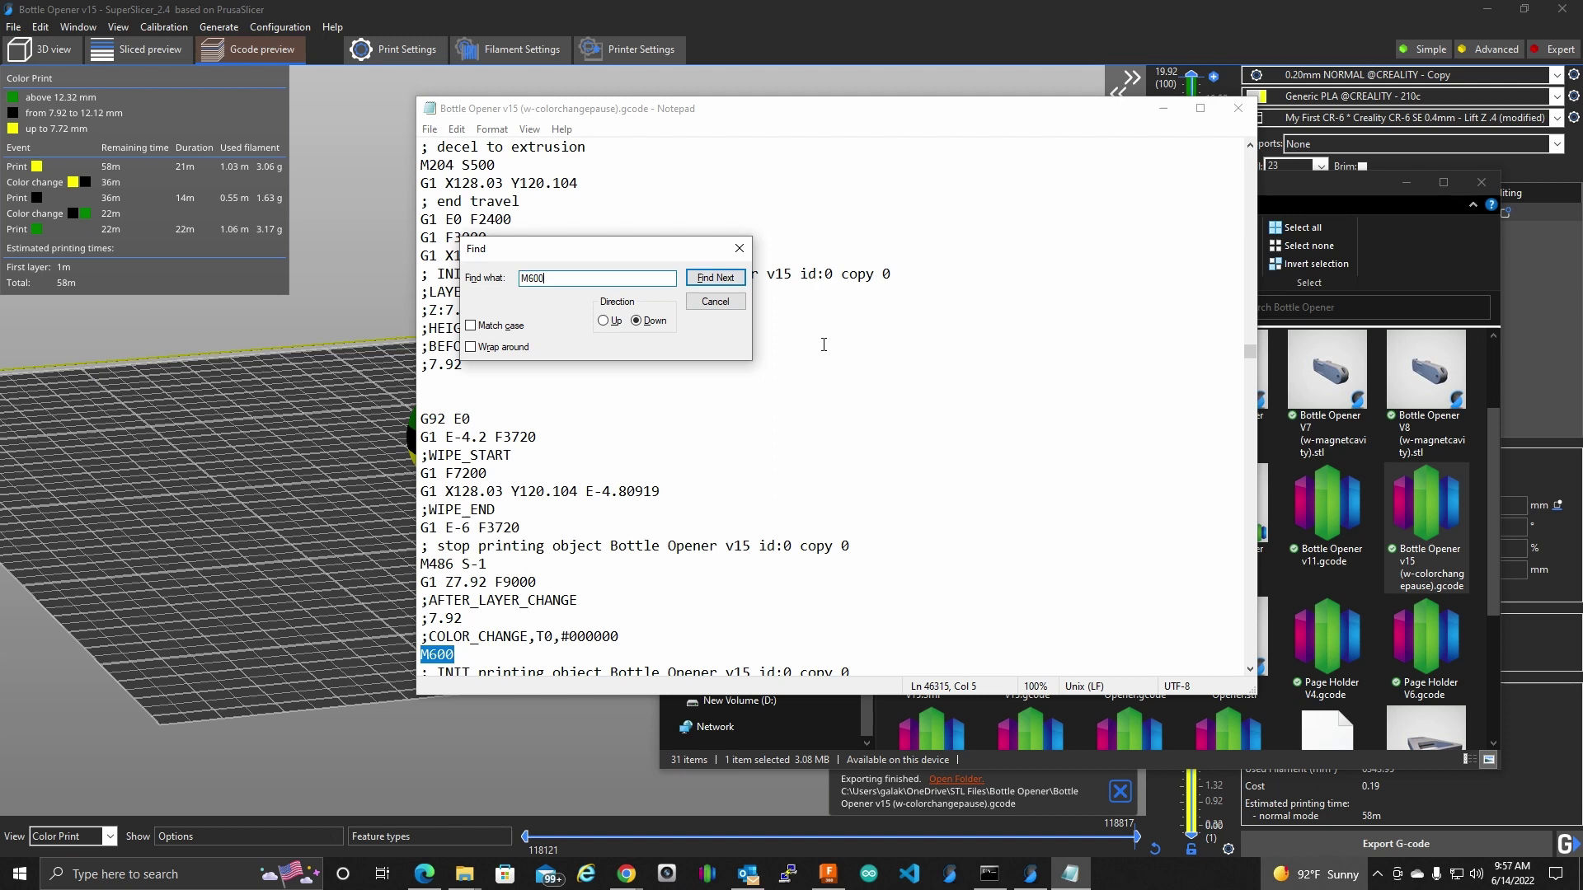
click(728, 280)
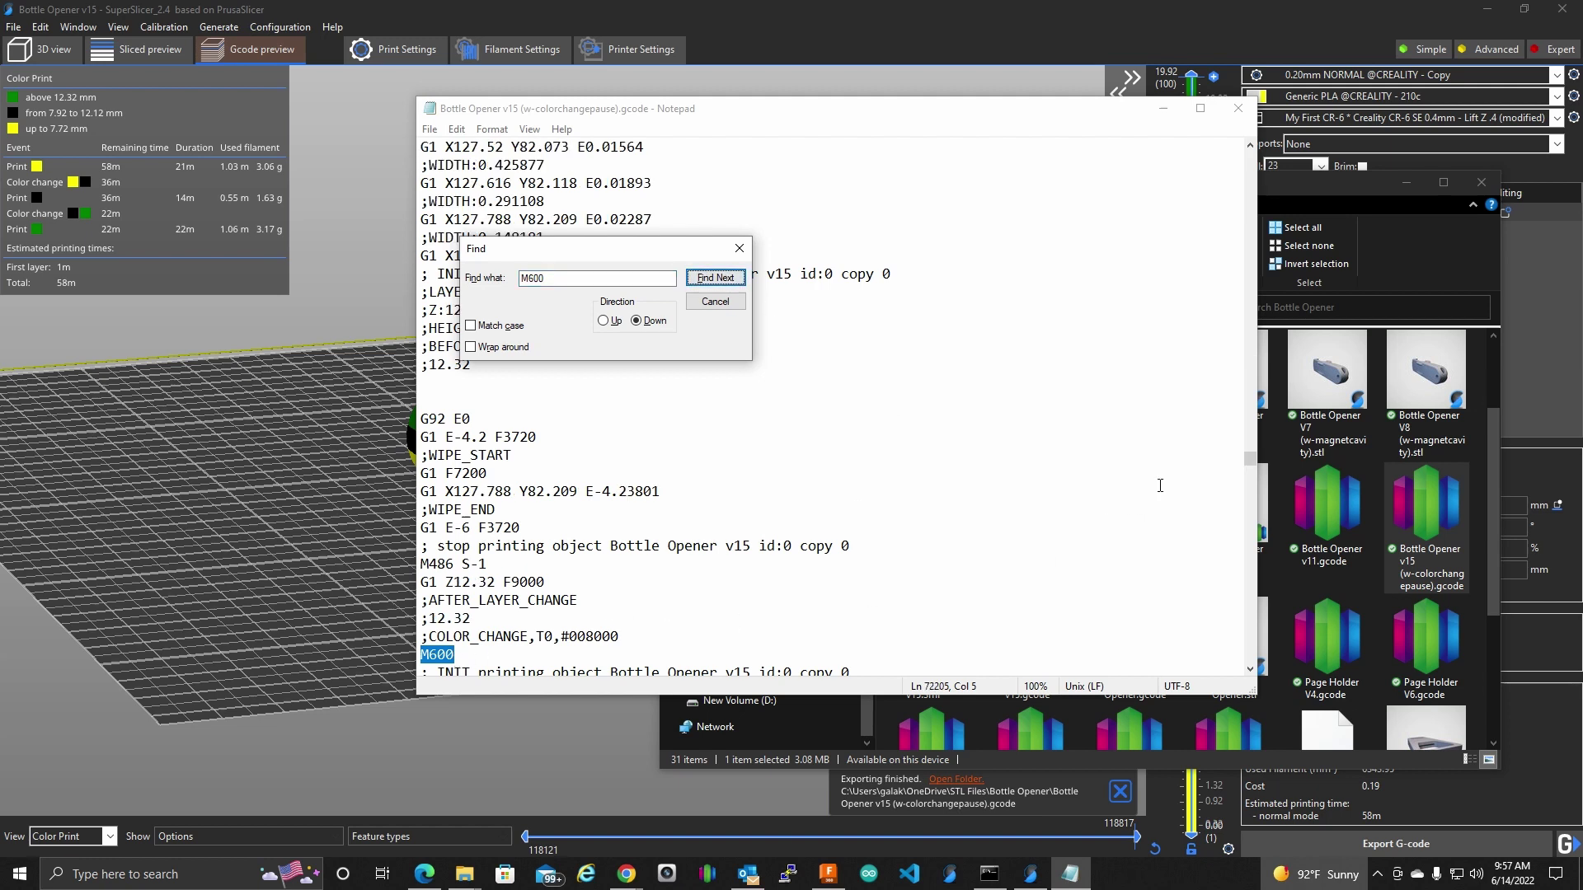
click(729, 280)
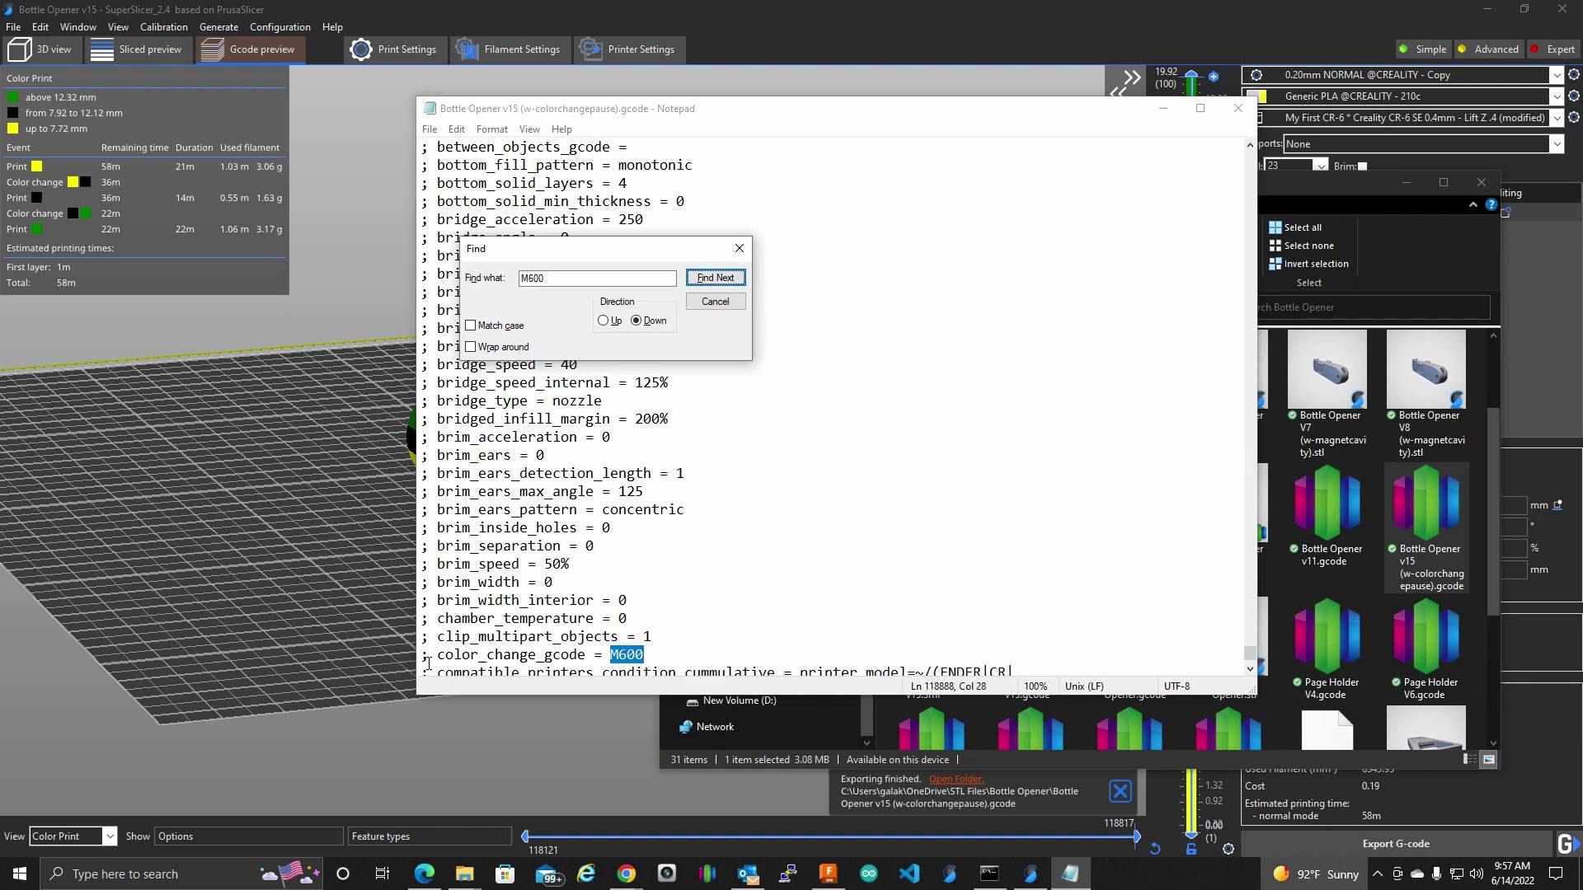
click(707, 279)
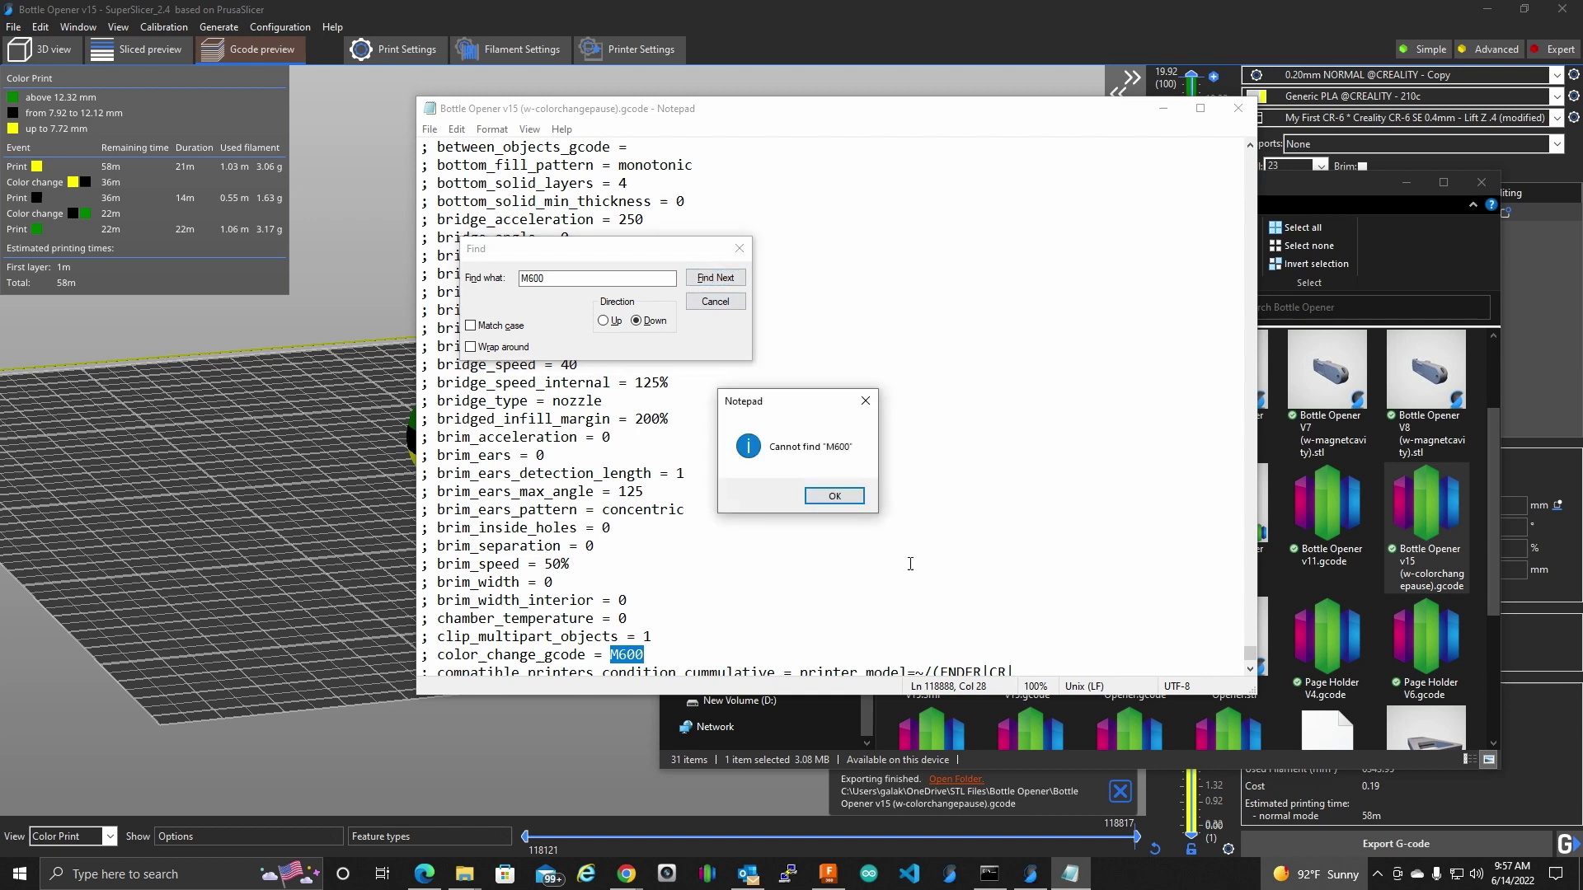
click(833, 497)
click(739, 248)
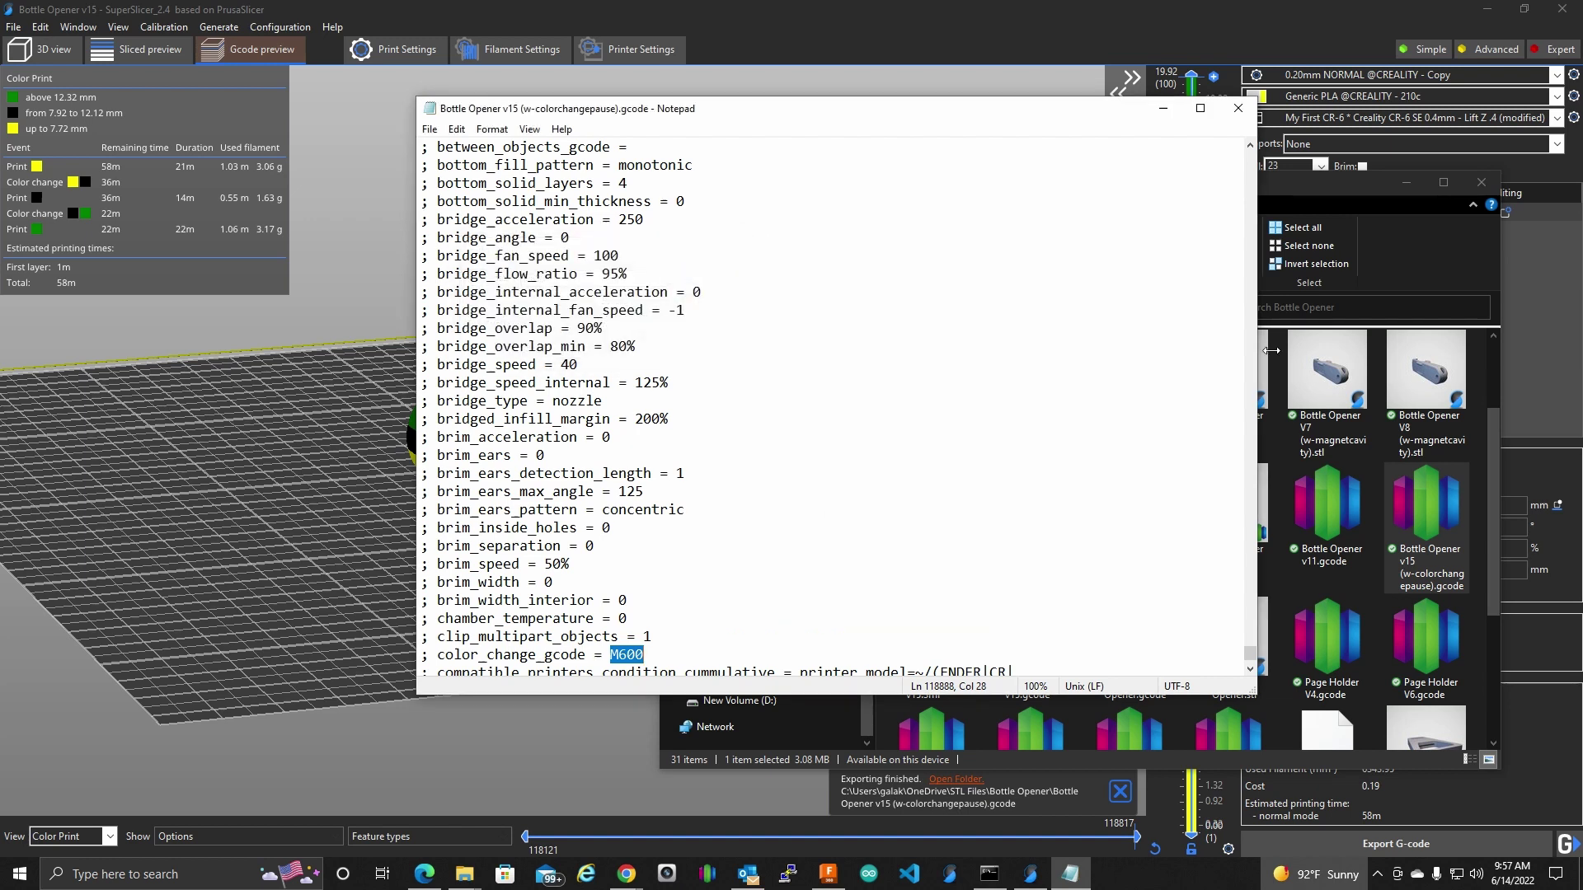
Search for M600 again from the start of the file and highlight the Z:7.92 line above the first match.
drag(1249, 655, 1278, 146)
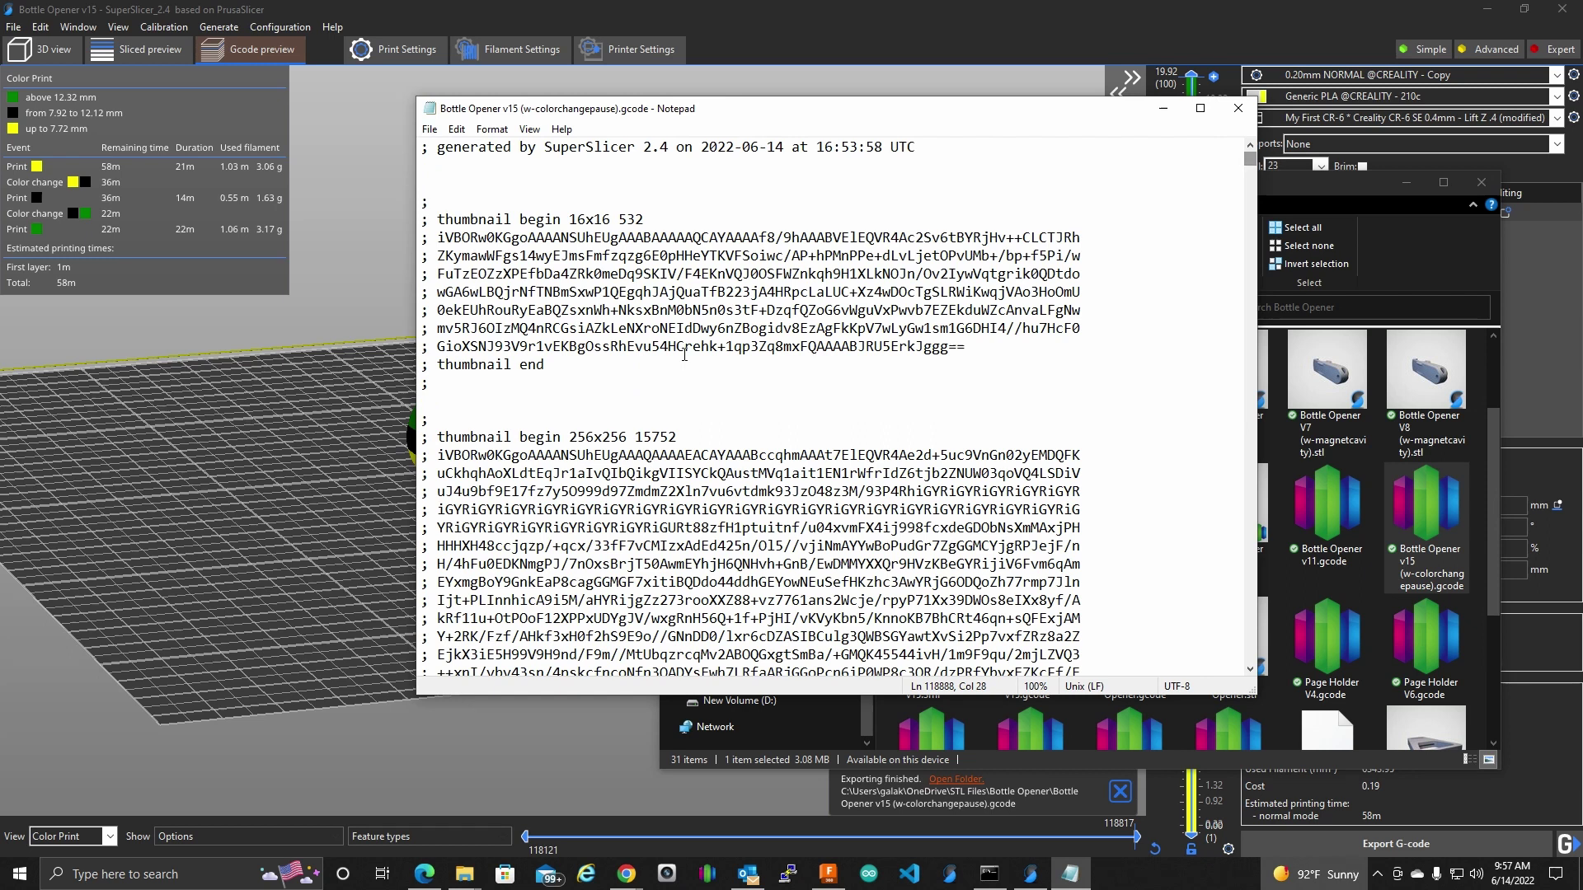
click(619, 601)
key(ctrl+f)
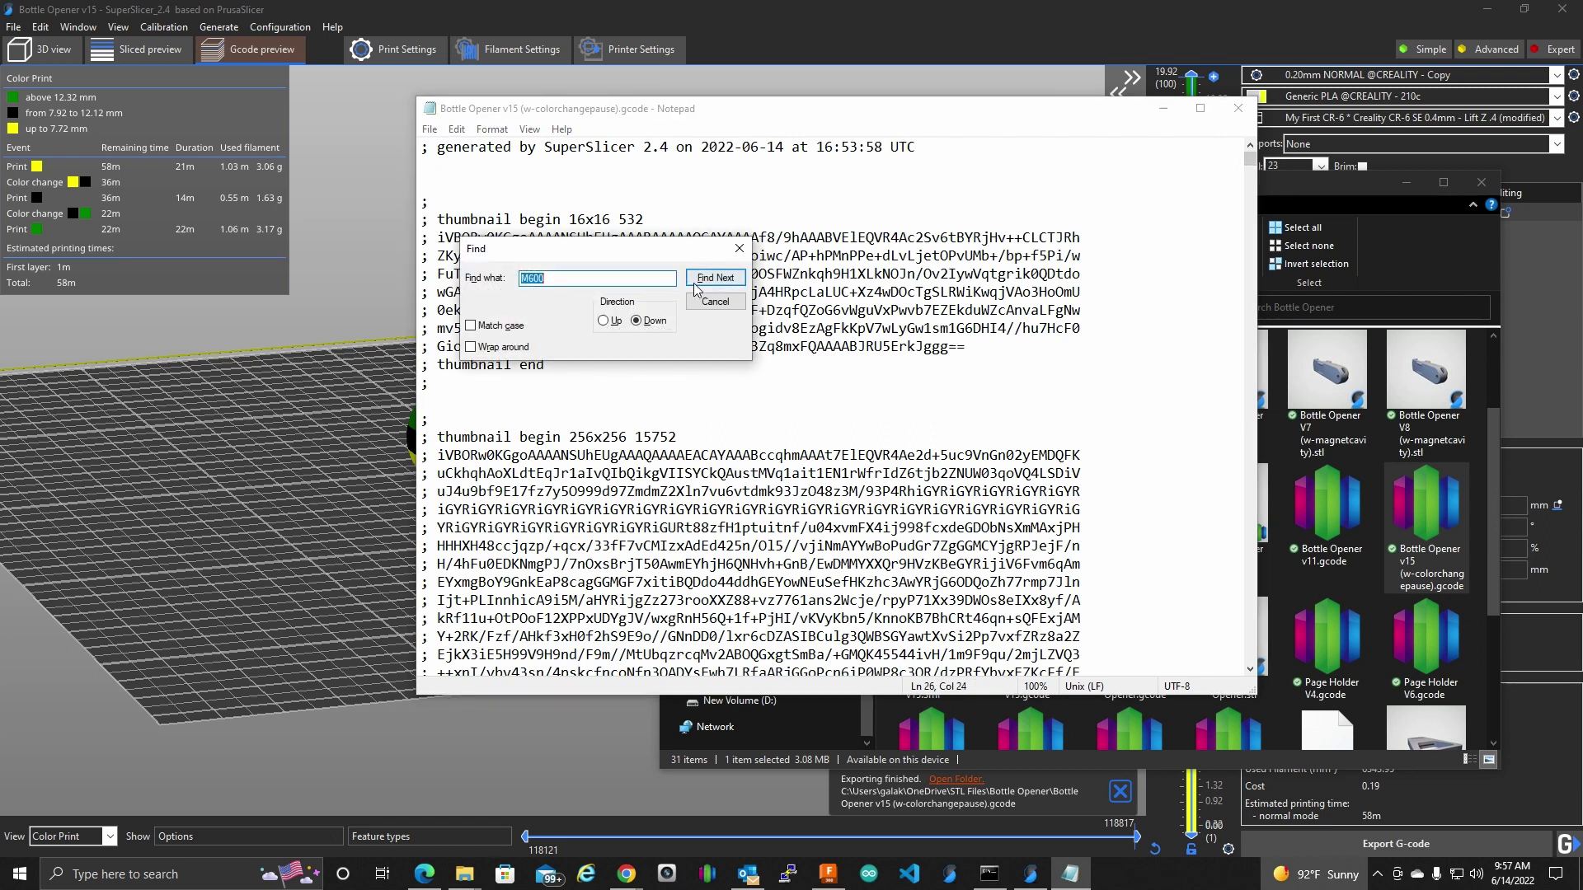
key(Return)
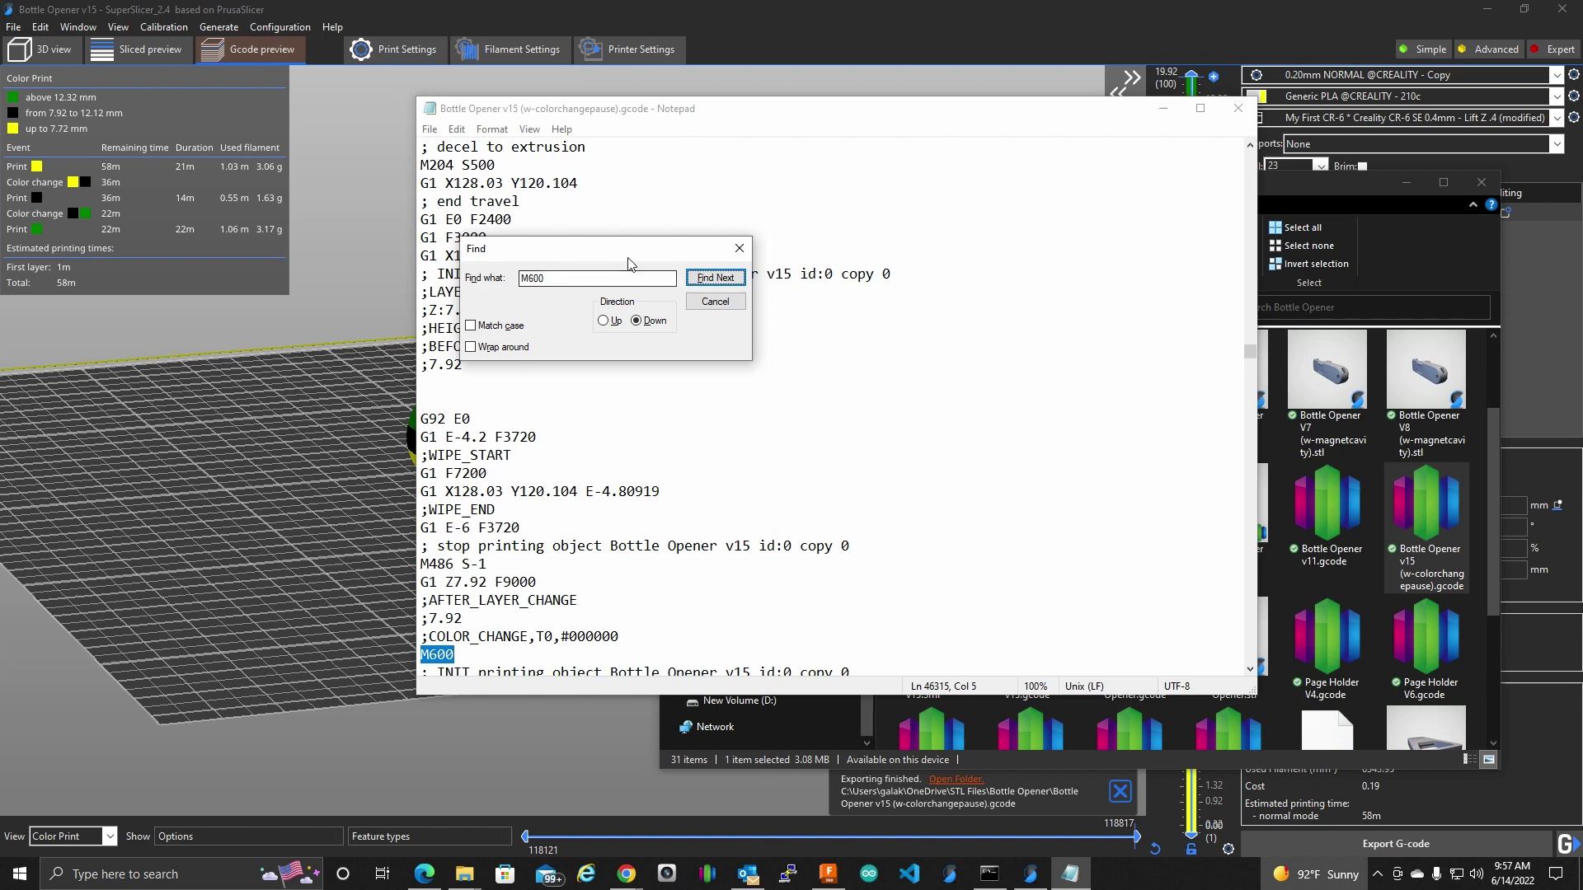
drag(577, 249, 976, 248)
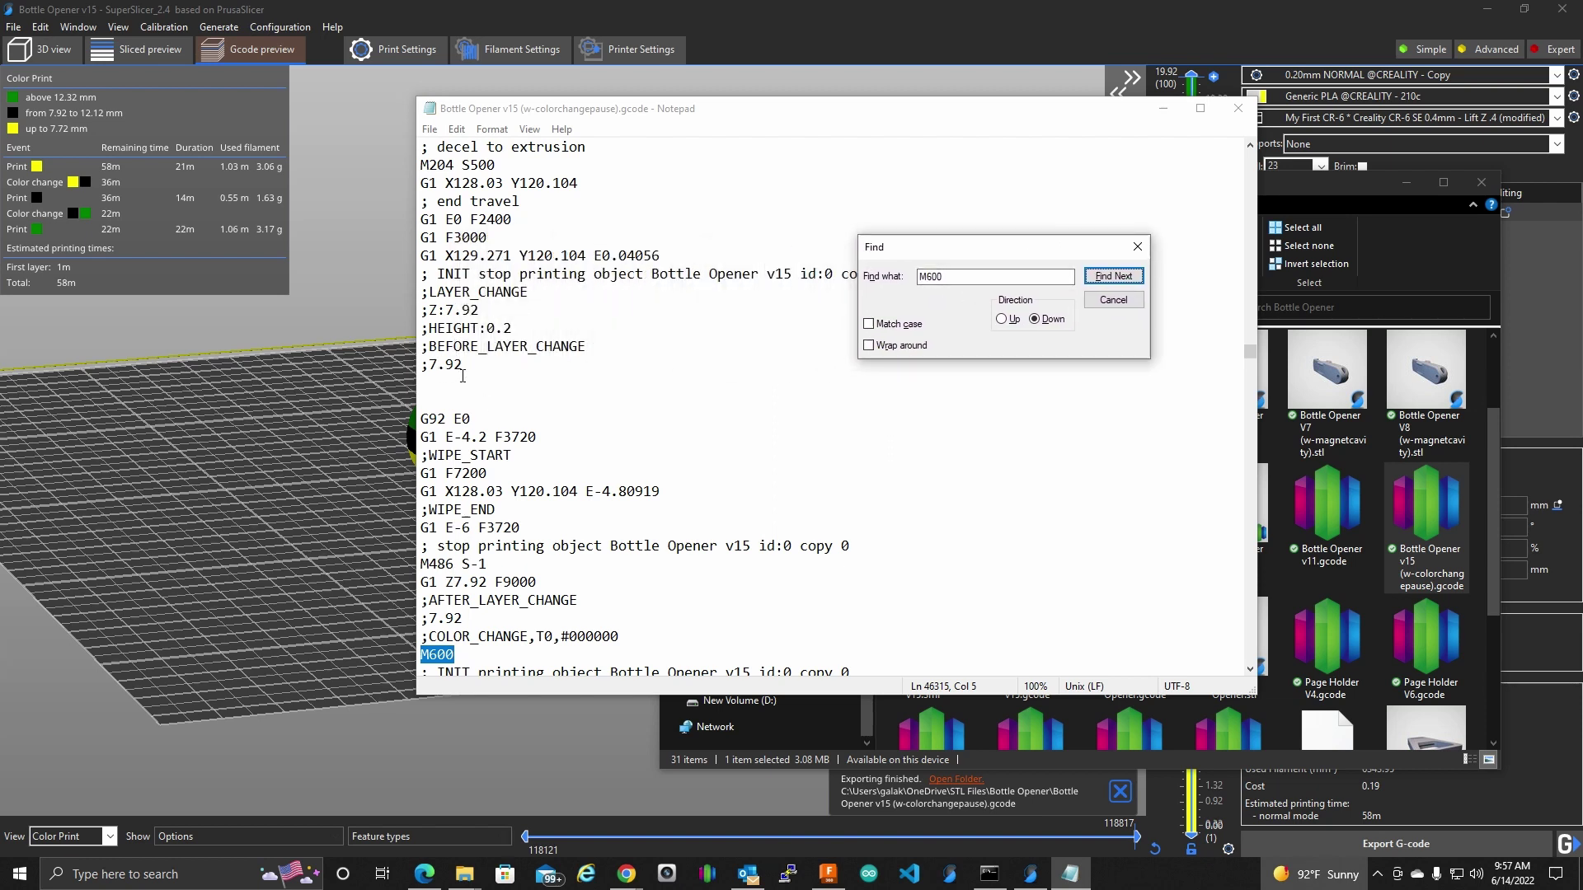
drag(481, 312, 421, 312)
Switch to SuperSlicer and compare the preview's 7.92 layer, where the color changes to black, with the highlighted G-code height.
click(1156, 28)
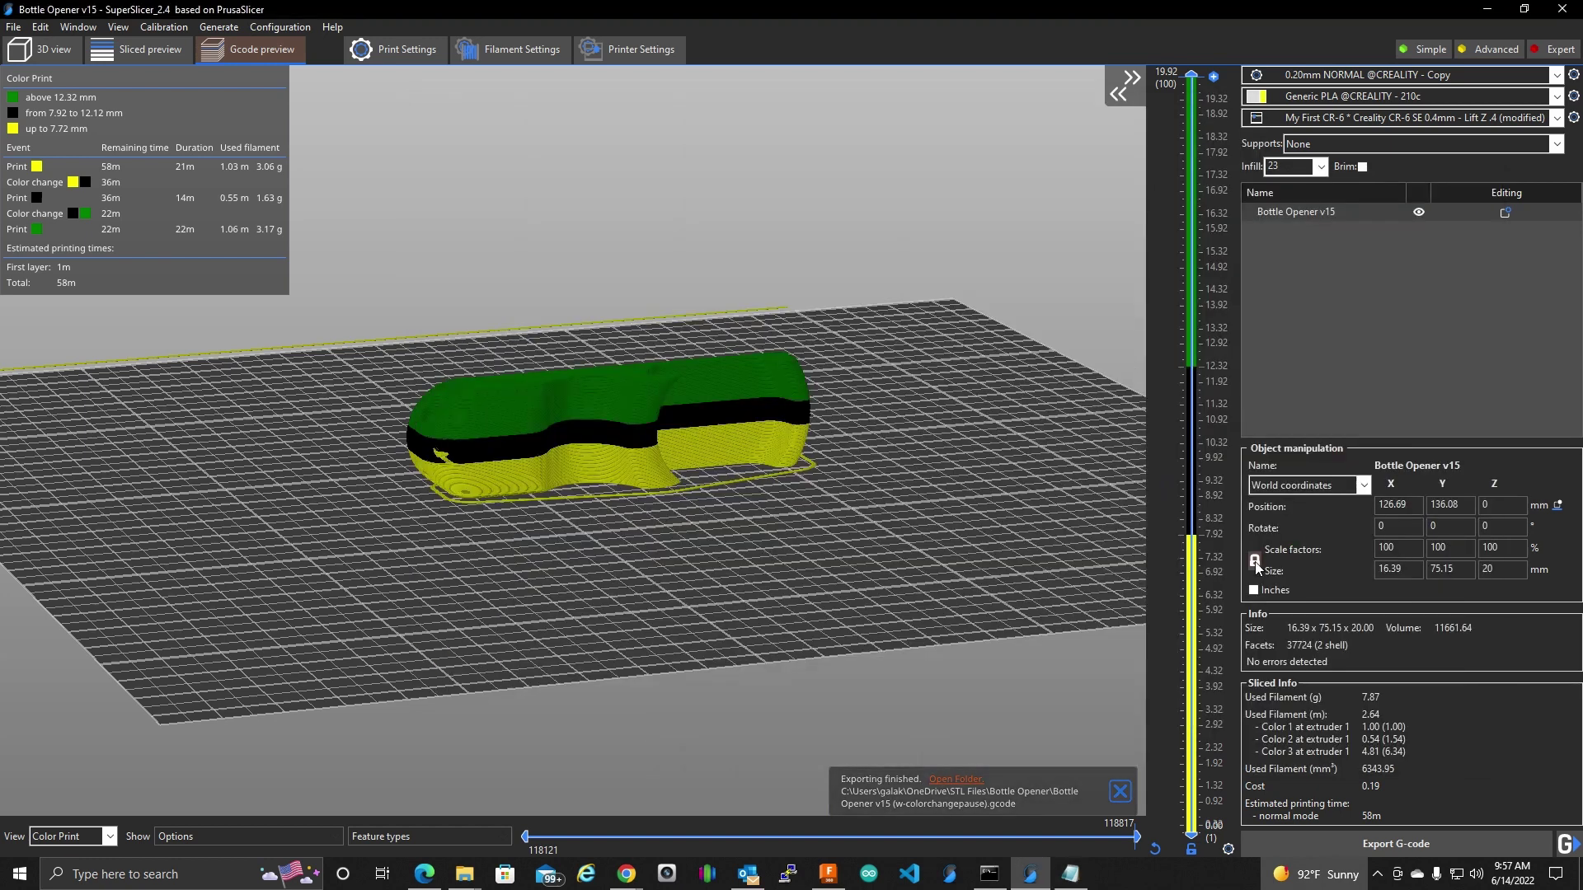
drag(1191, 74, 1197, 542)
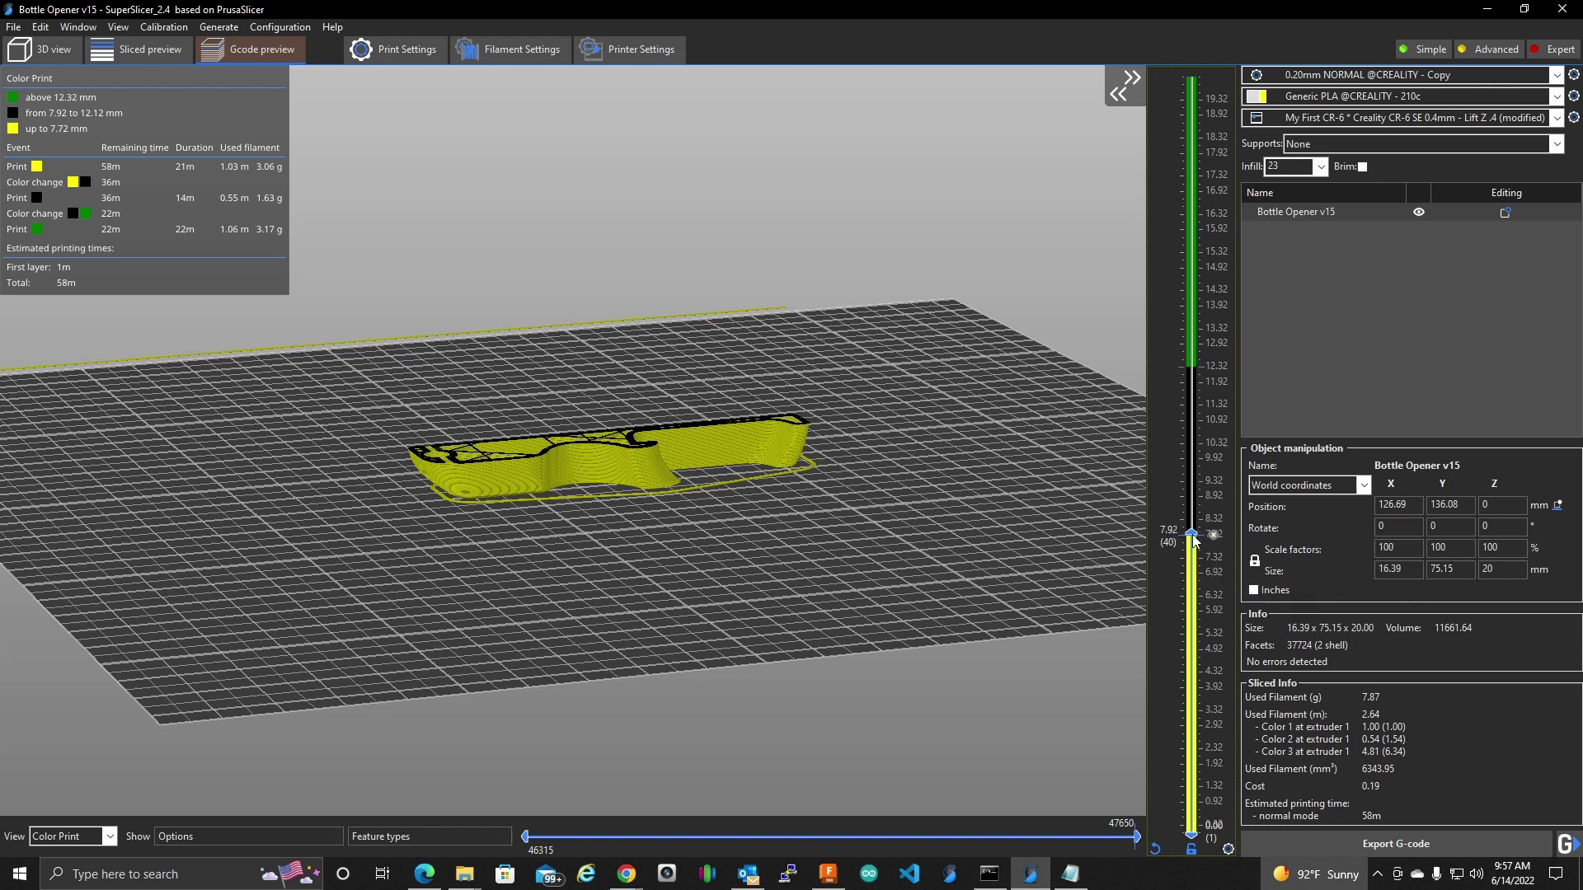
drag(1191, 537, 1192, 75)
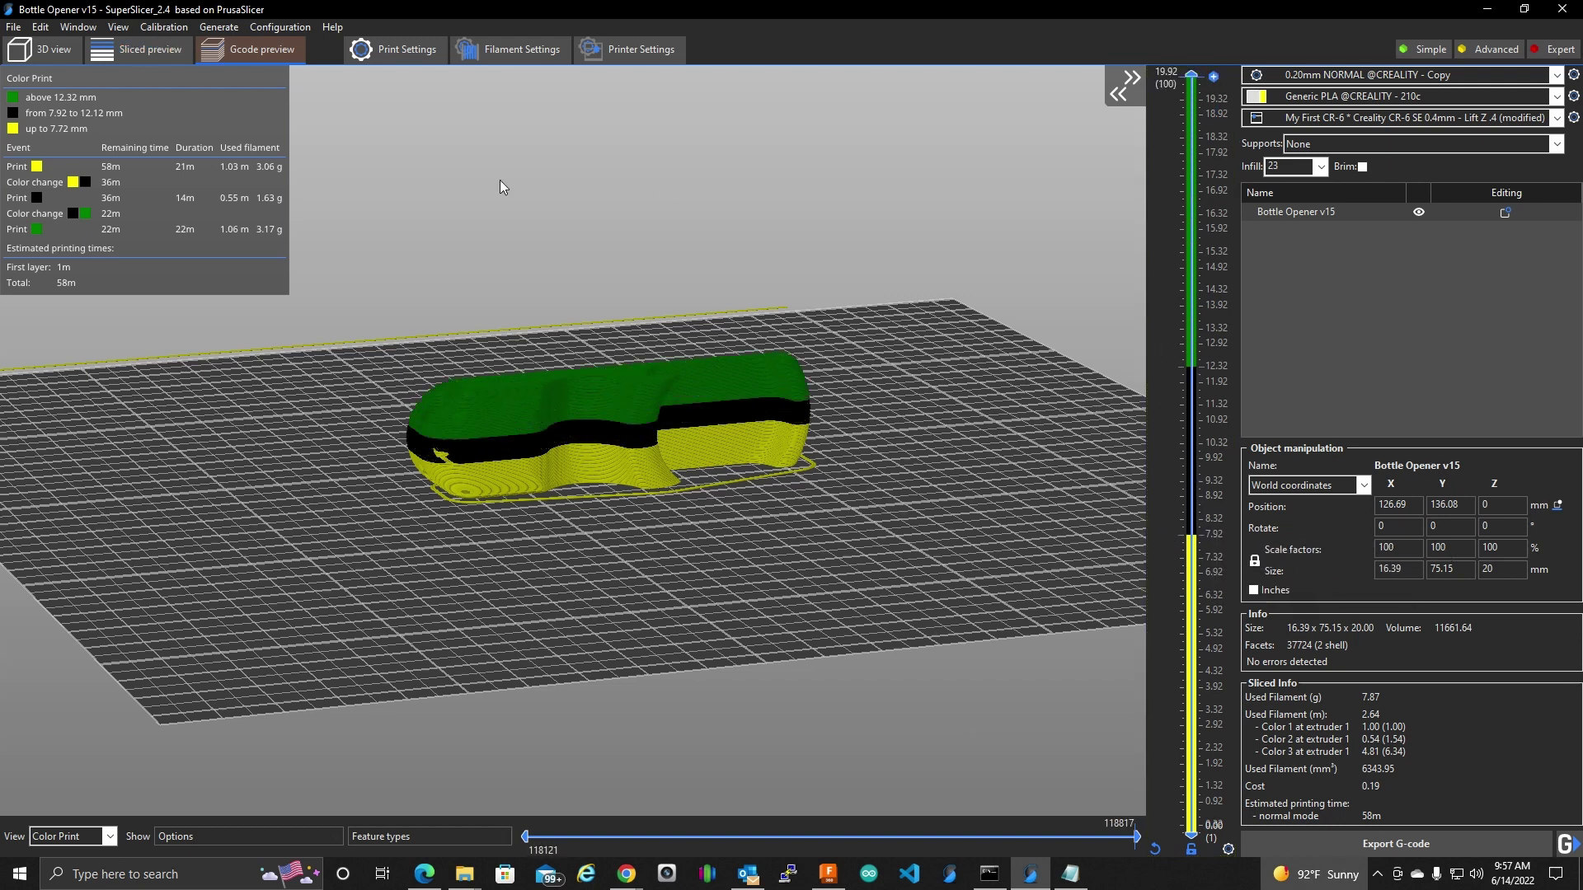
click(1070, 875)
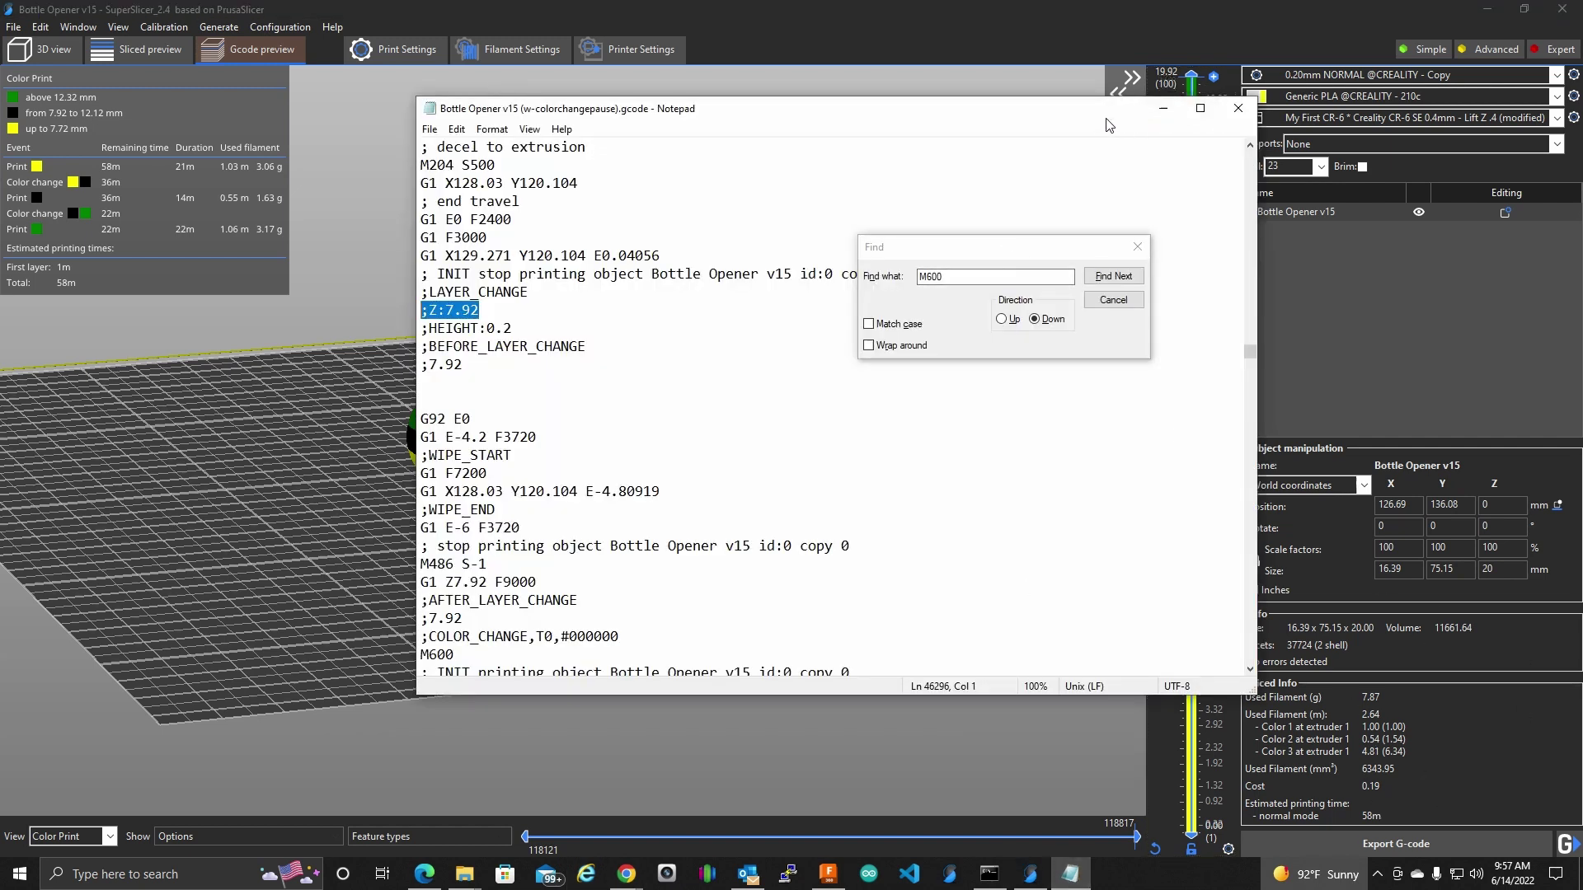
drag(1137, 113, 660, 169)
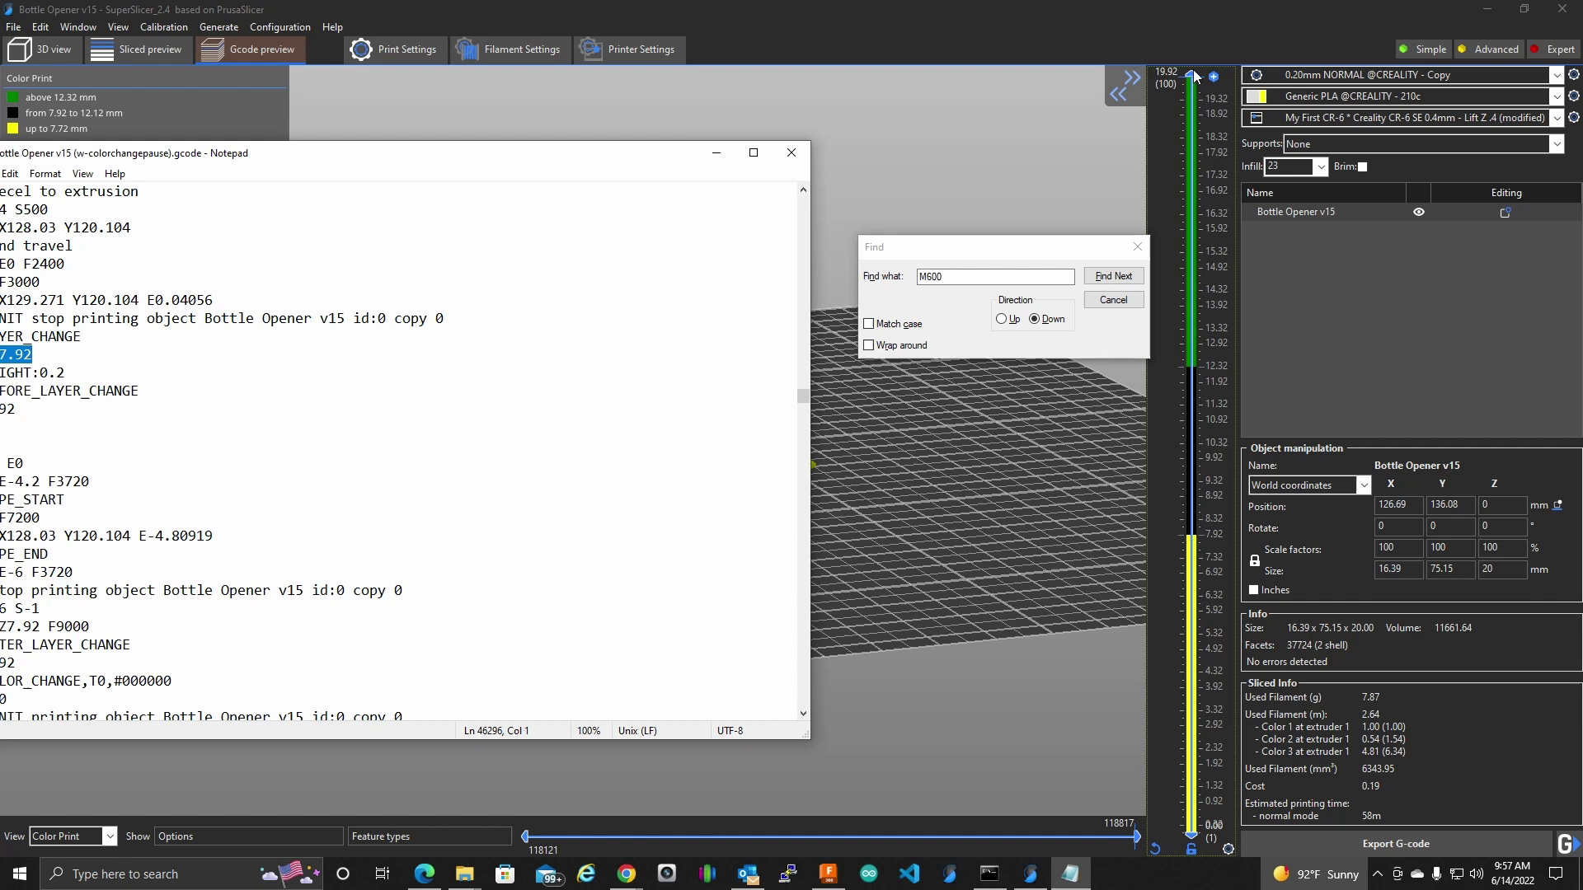
drag(1195, 76, 1209, 536)
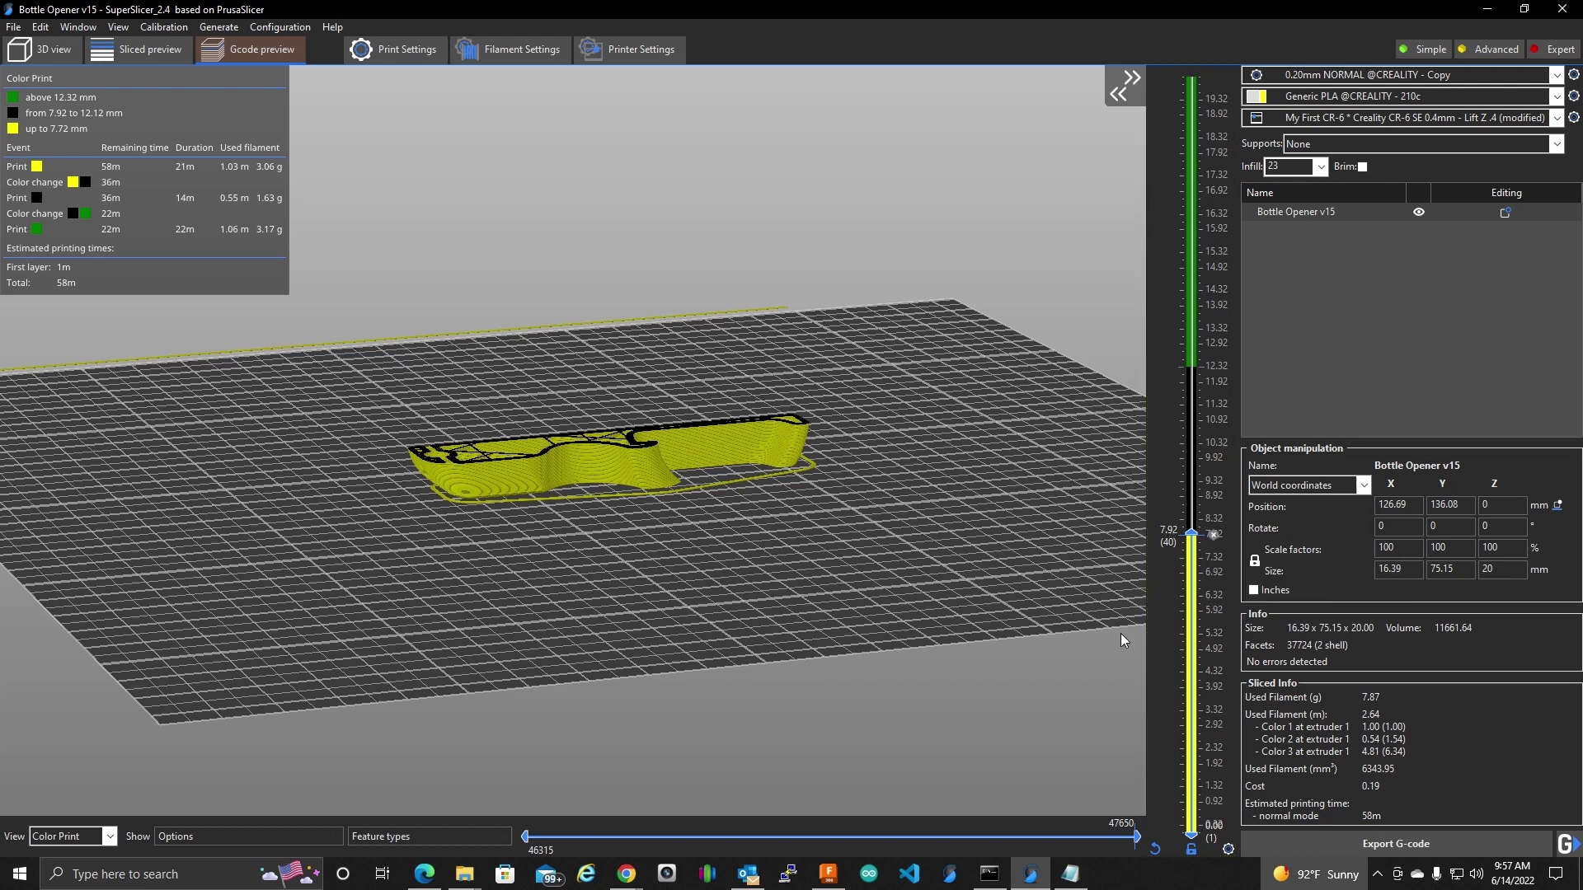
In Notepad, insert M600 and the comment ";pause for color change" above G92 E0 in the 7.92 layer change block.
click(1071, 874)
drag(396, 144, 557, 97)
click(360, 385)
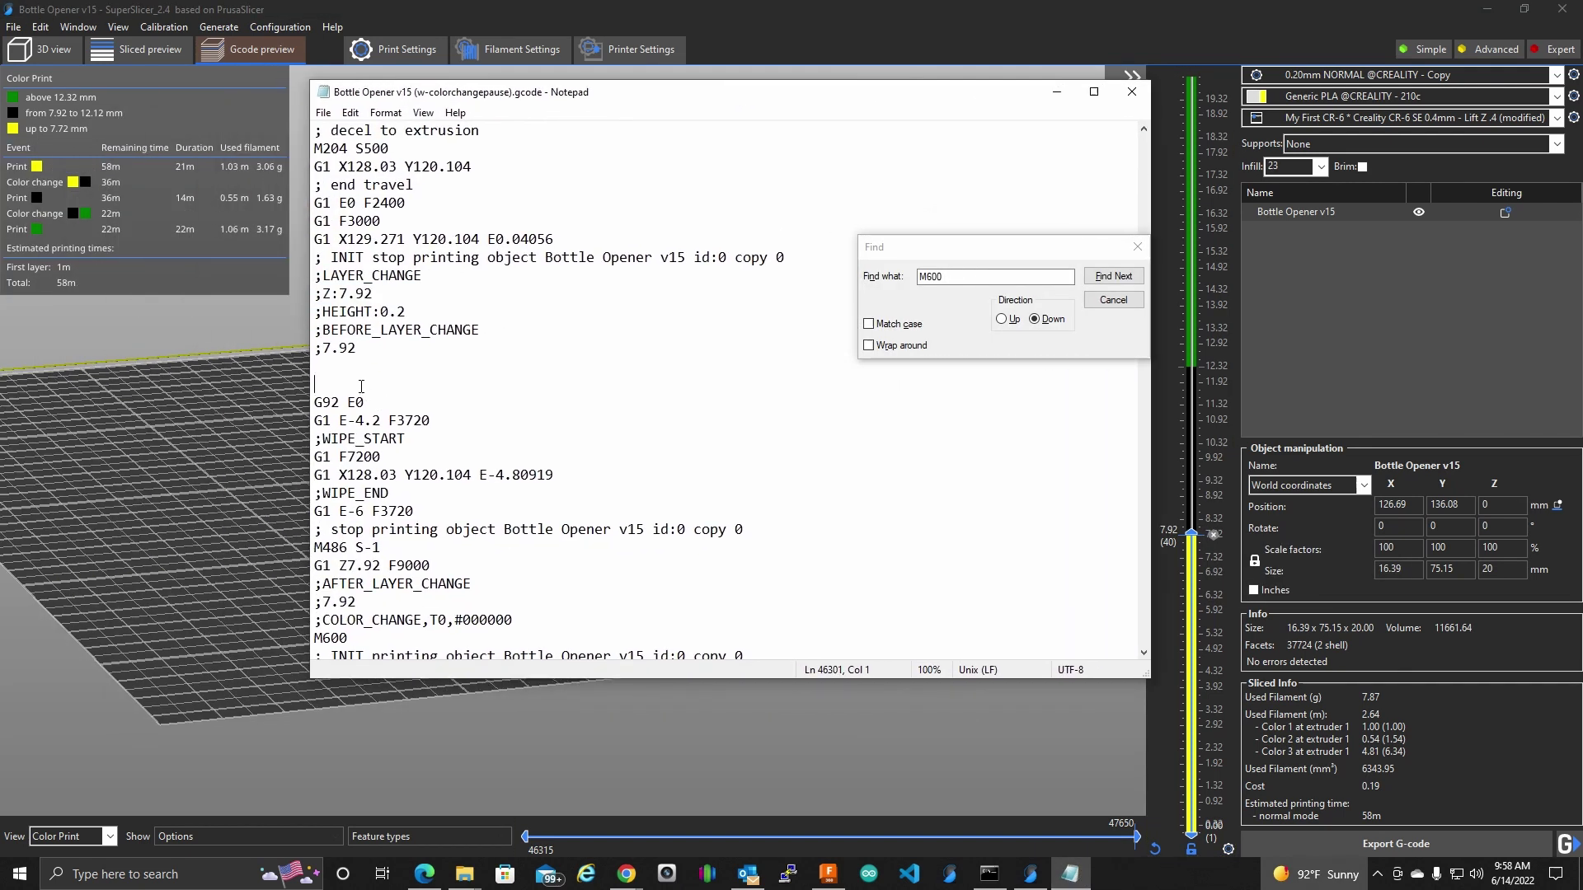
text(M600)
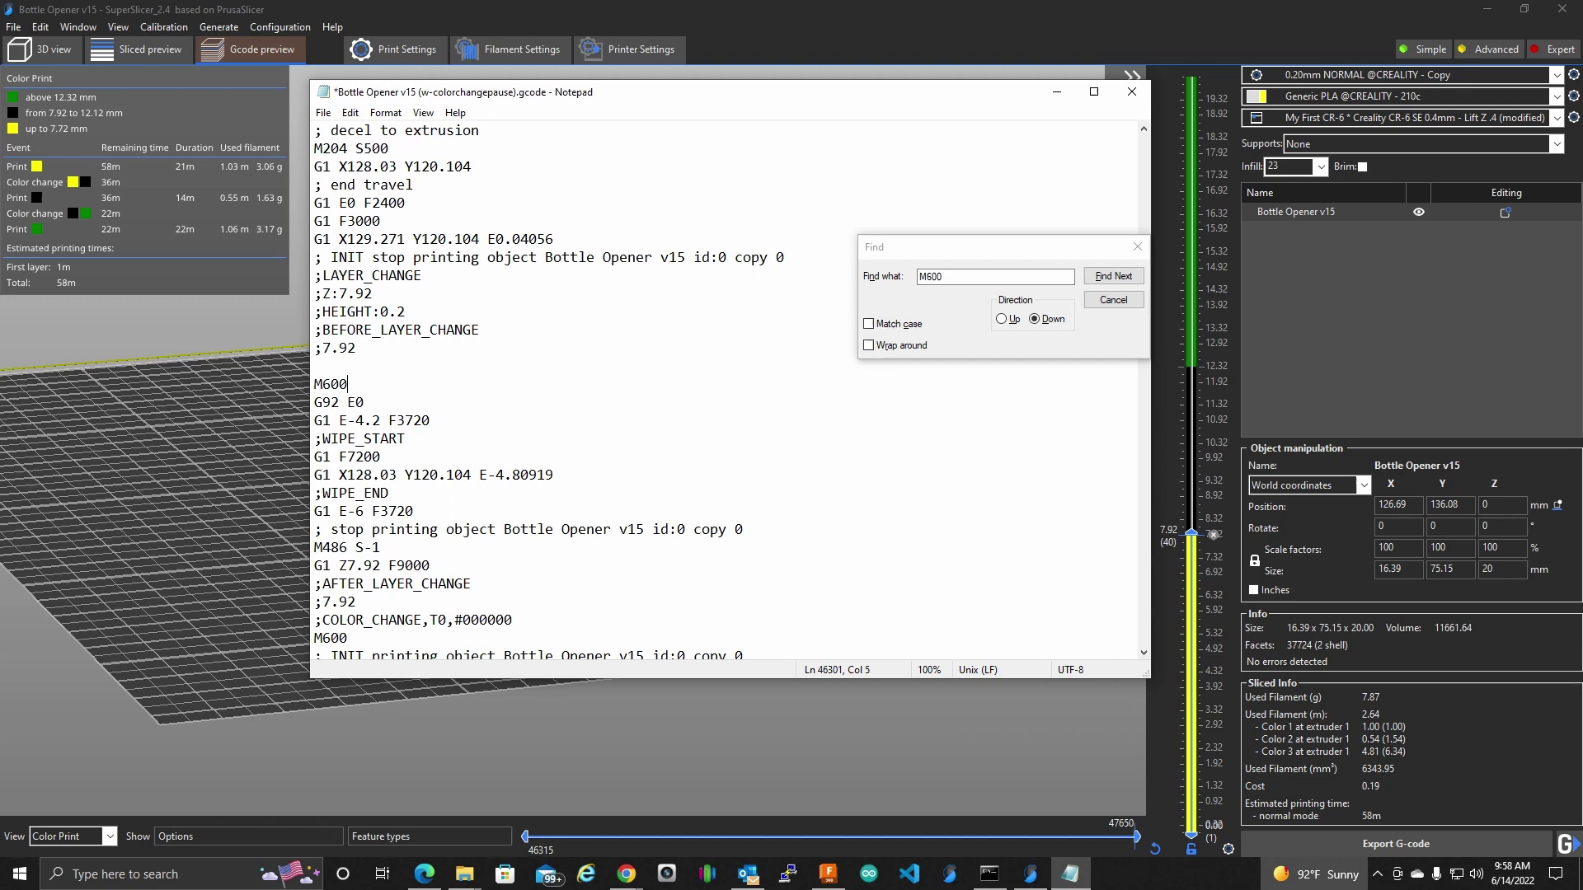
key(Return)
text(;)
key(BackSpace)
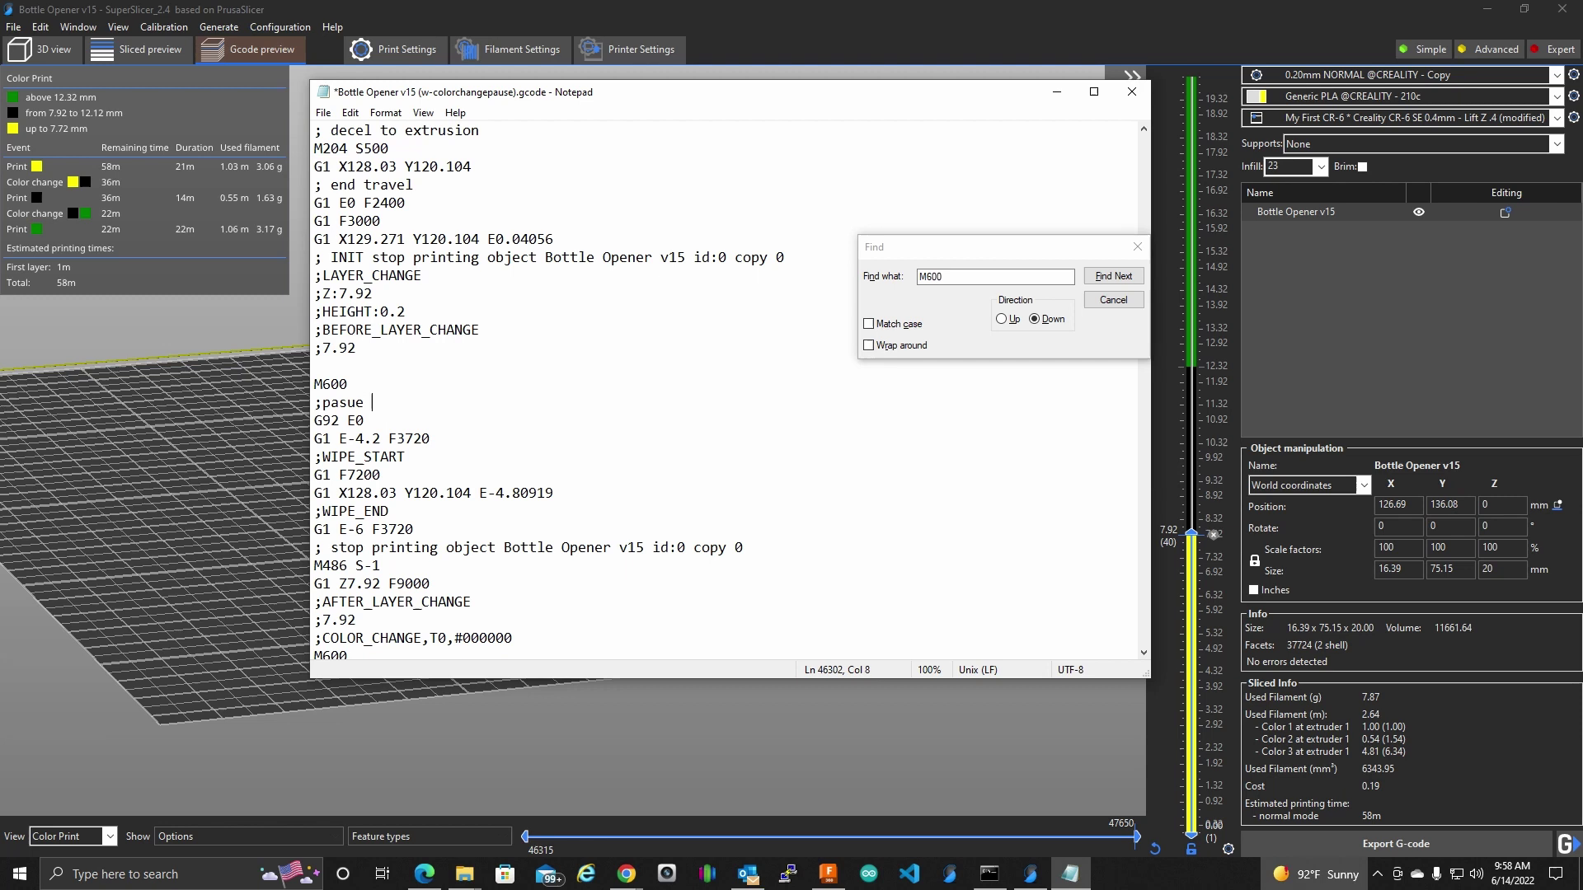
text(for color change)
key(Return)
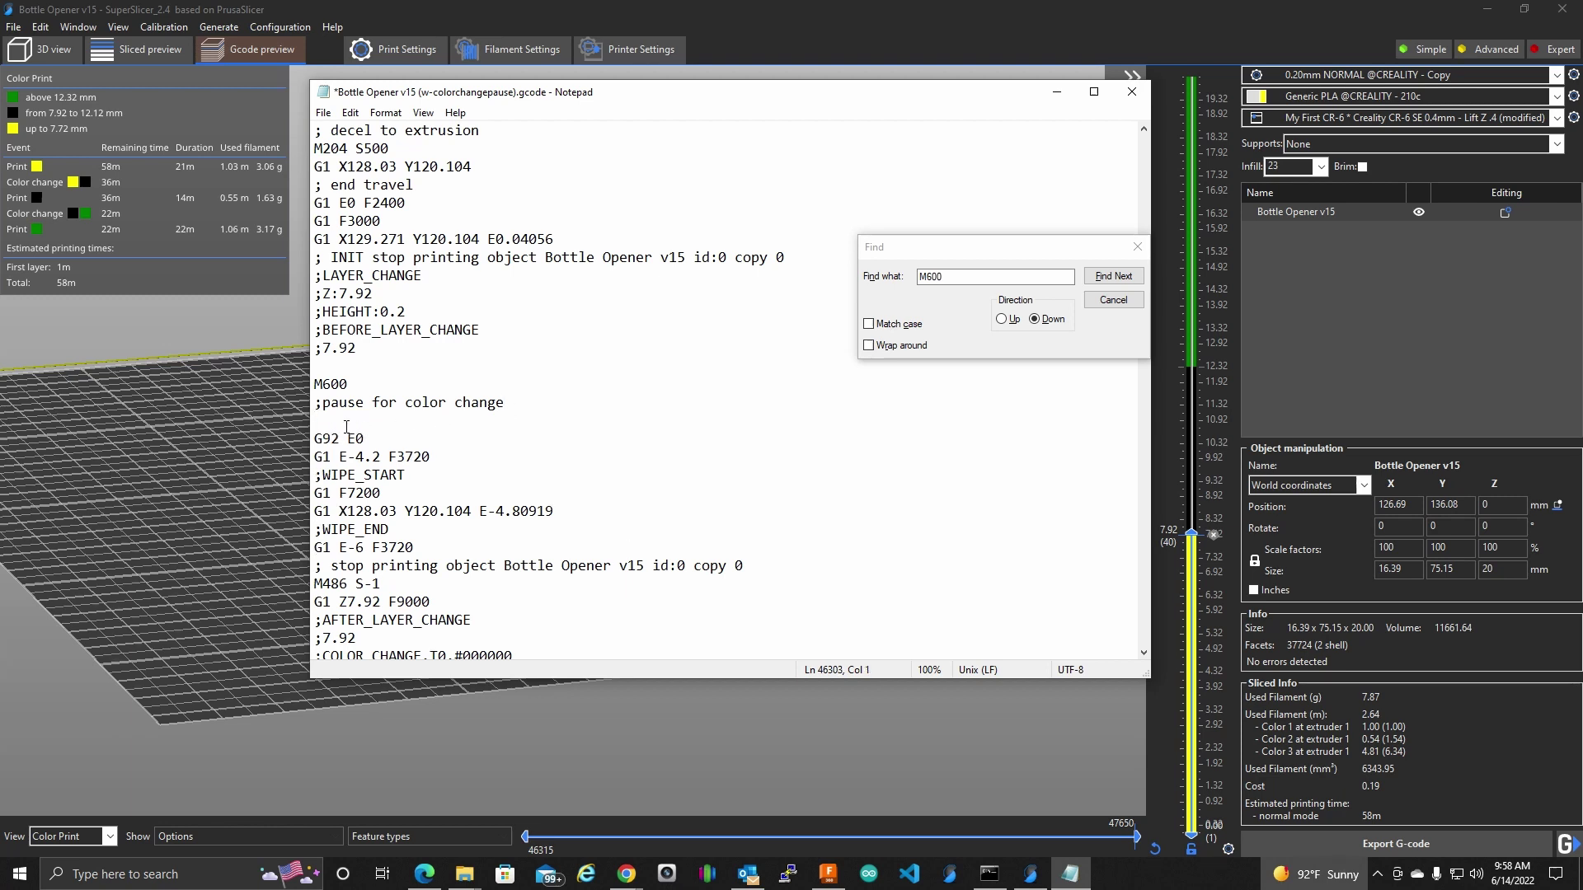
Delete the manually inserted M600 line, its comment and the extra blank line from the G-code.
drag(347, 426, 305, 384)
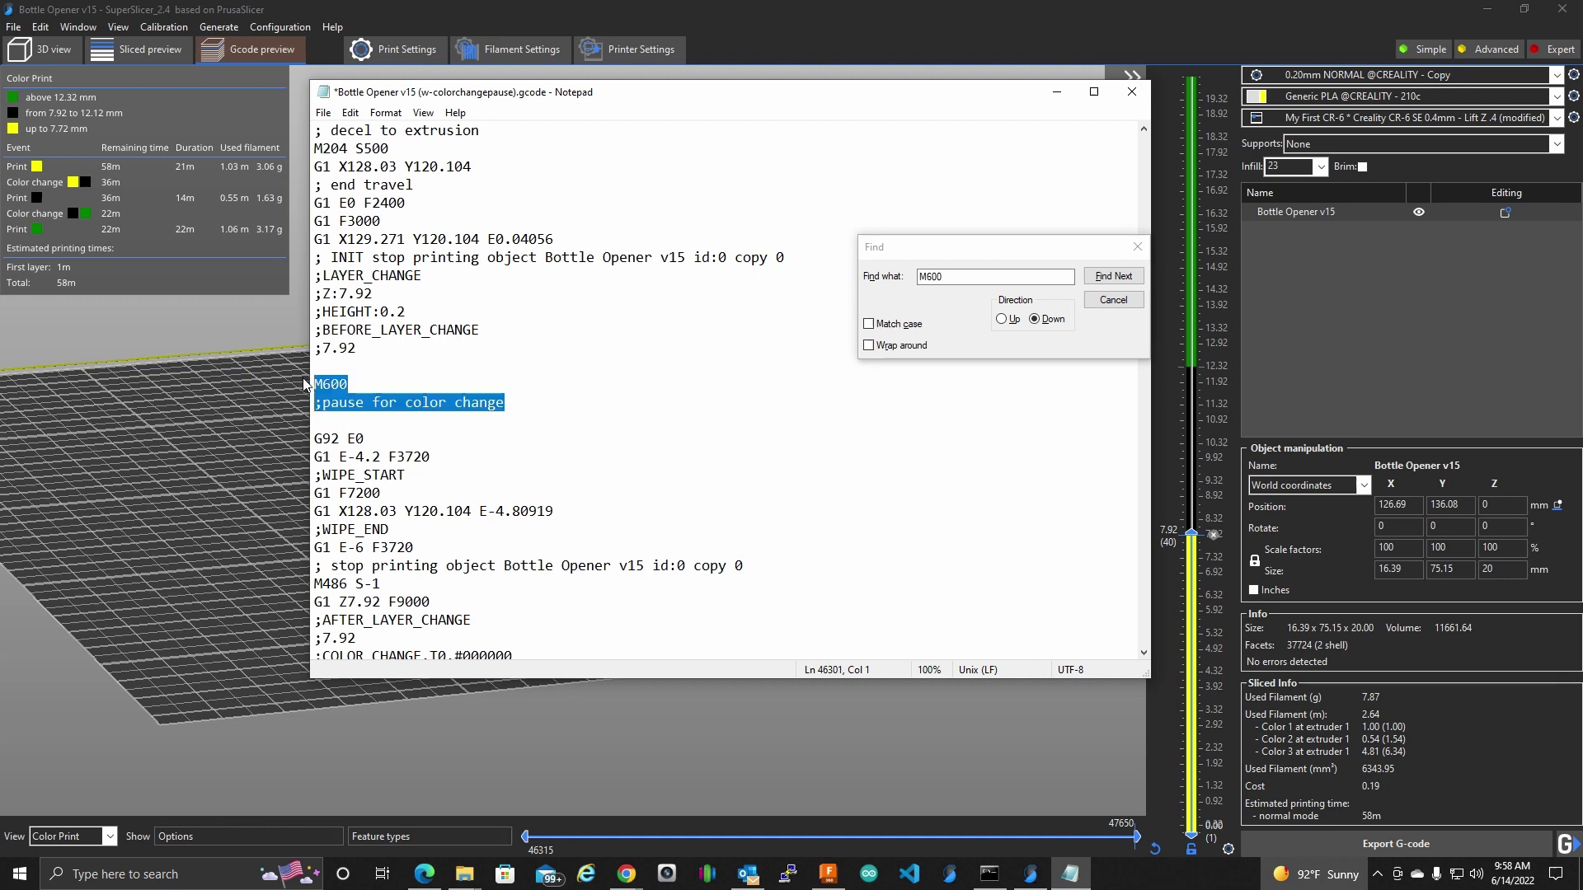
key(Delete)
key(Delete)
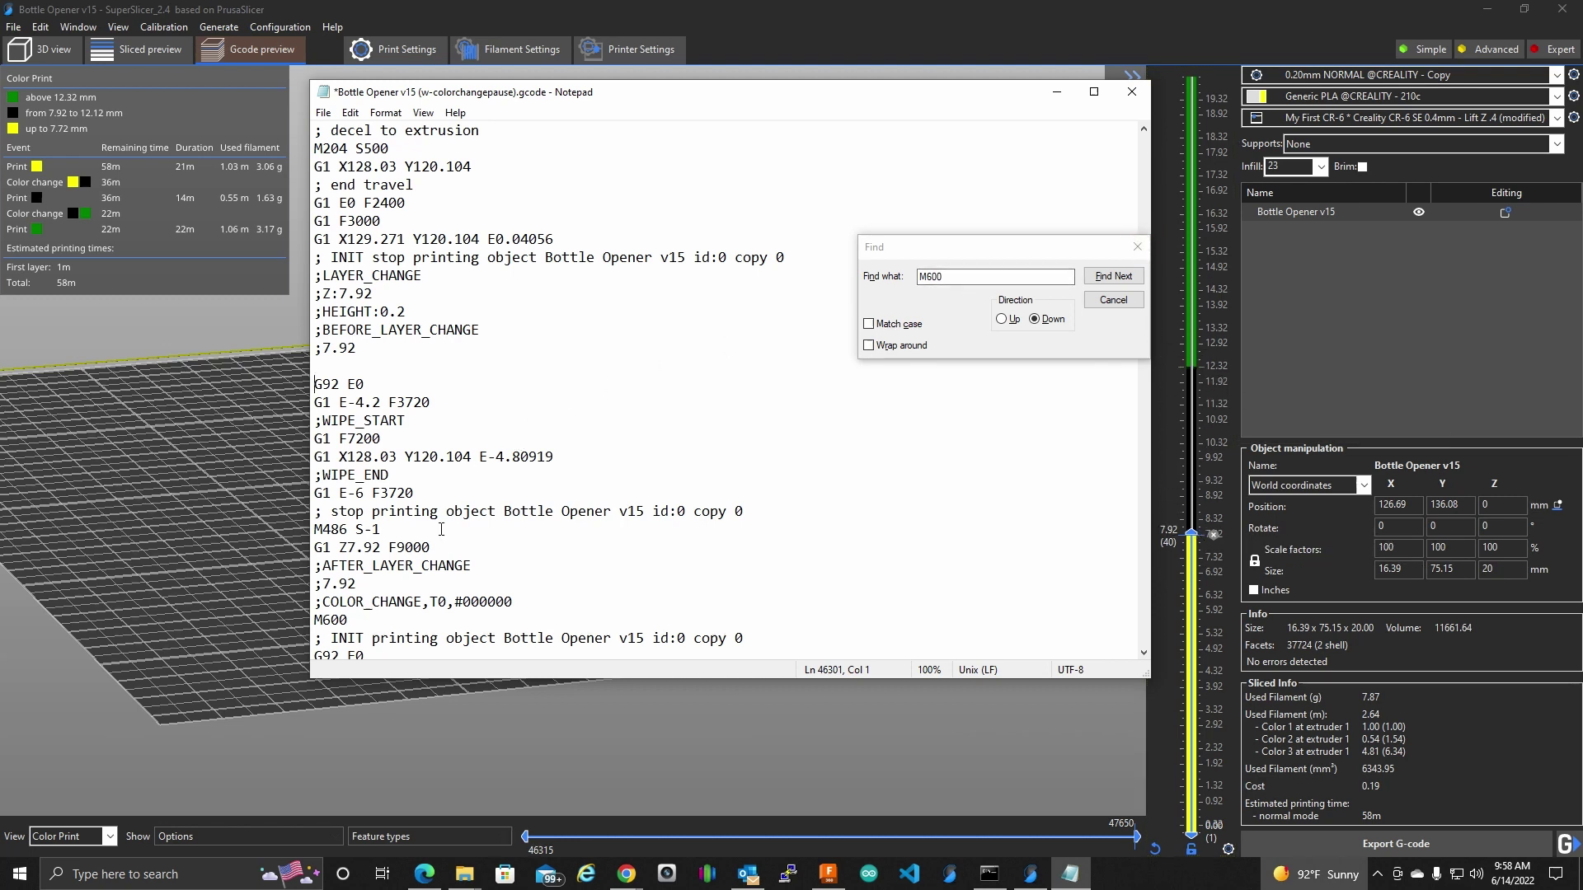
Review the generated color change block, close the search and the G-code file without saving, and return to the SuperSlicer preview.
scroll(491, 572, down, 2)
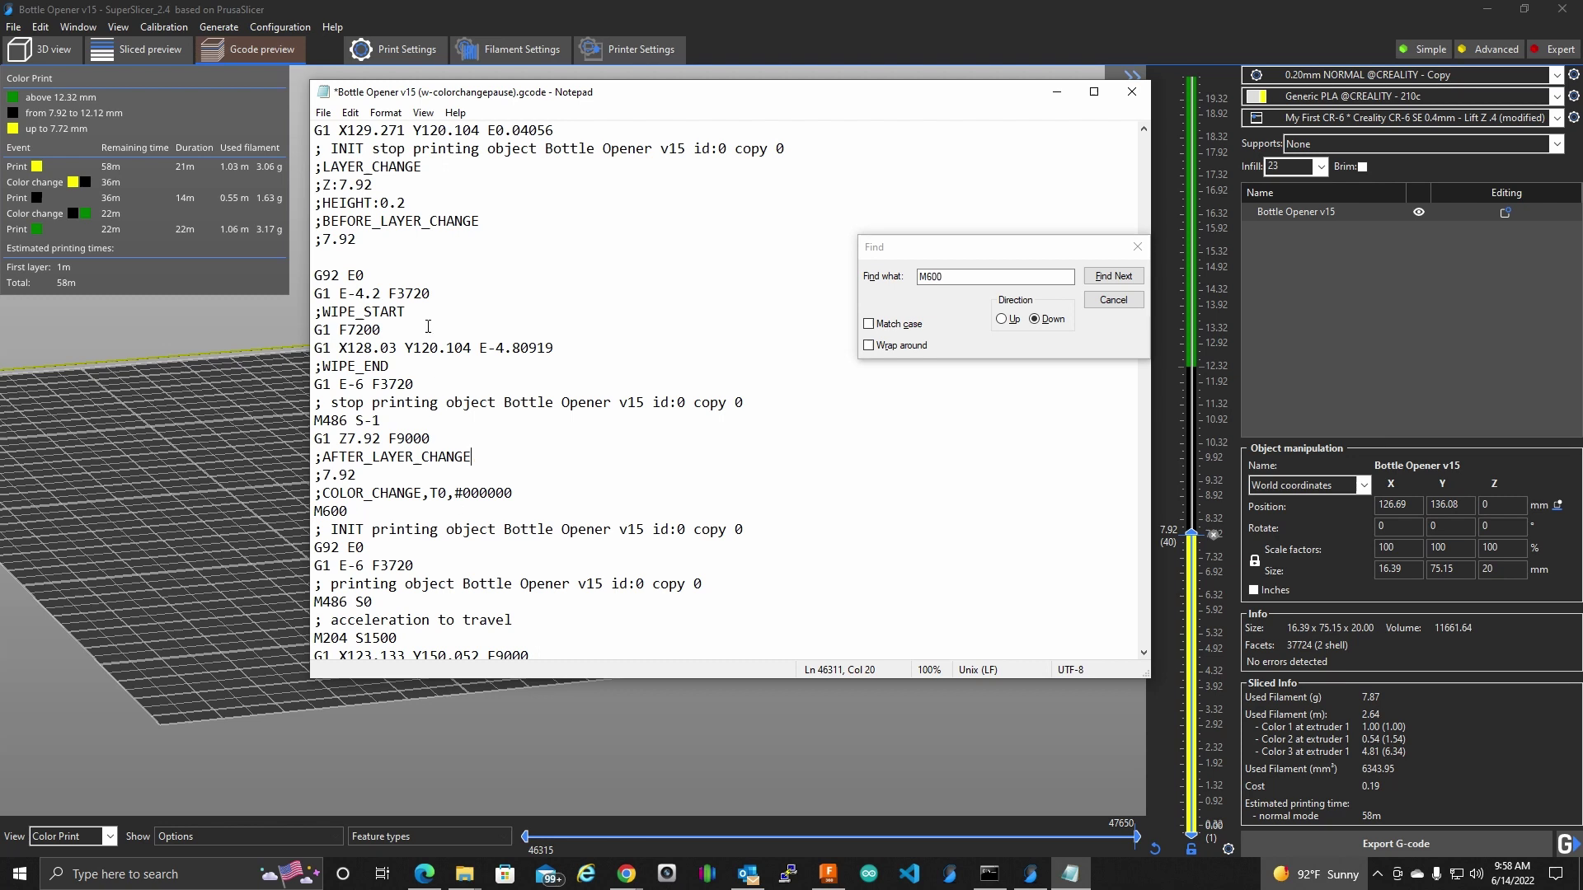
click(1137, 247)
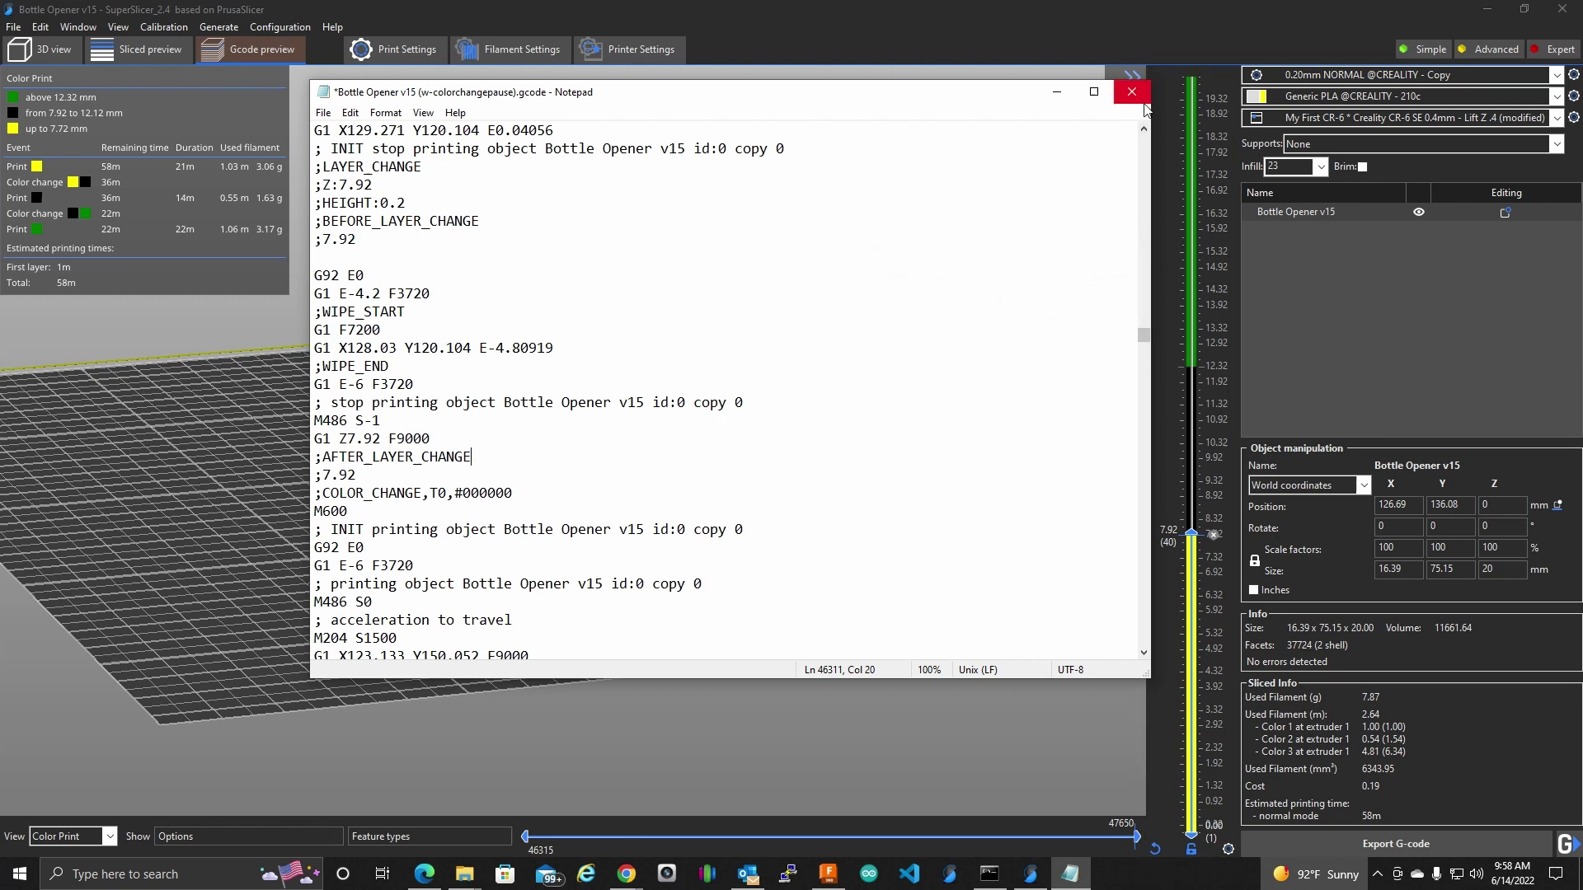
click(1141, 96)
click(819, 463)
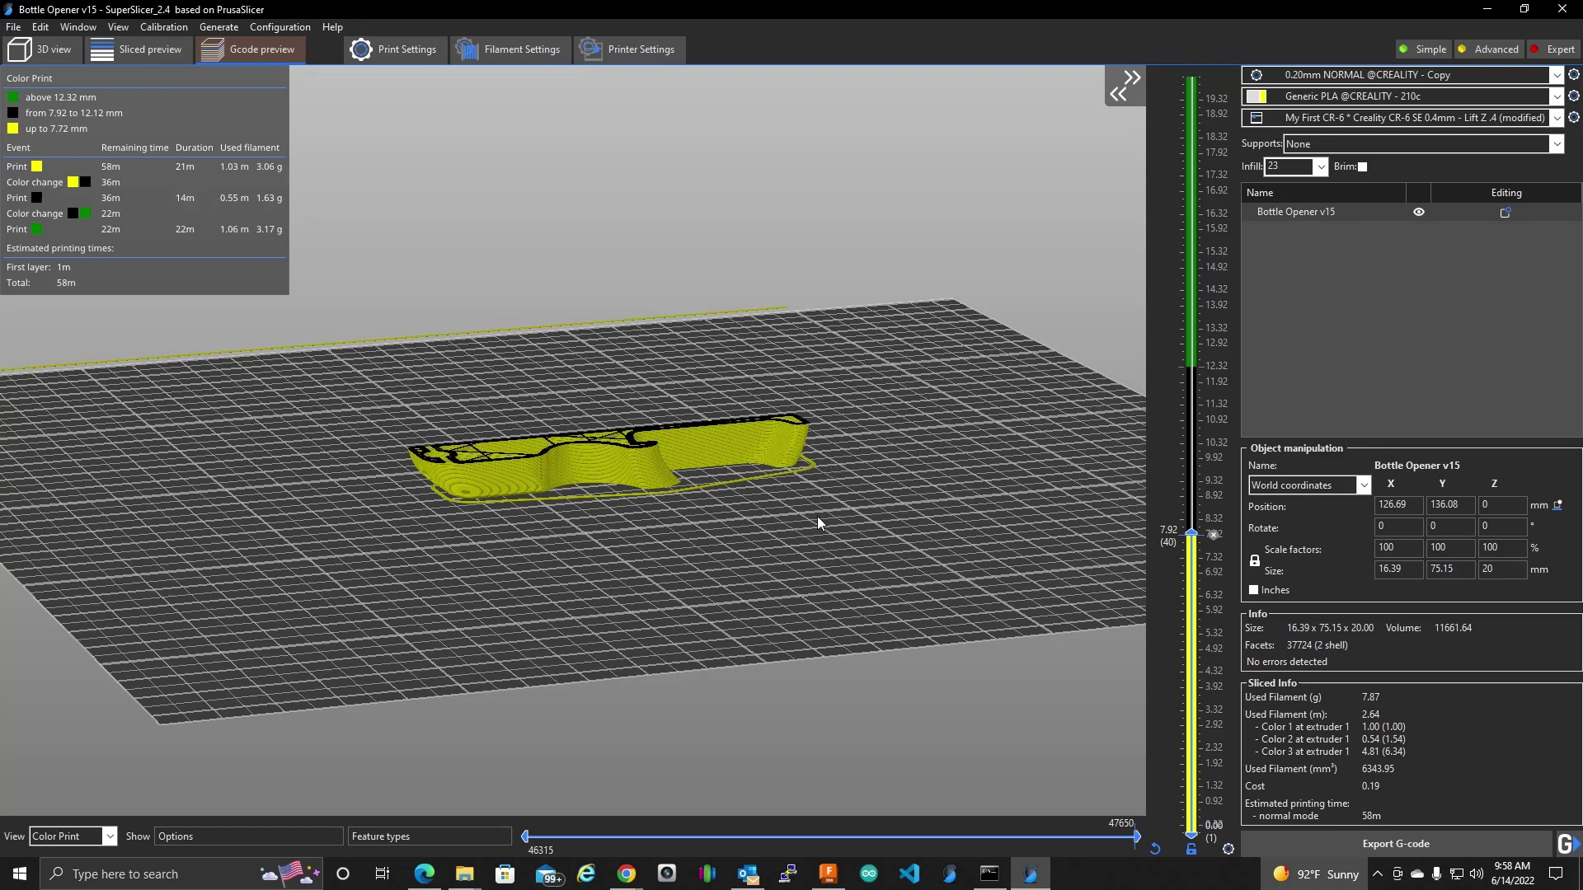
middle_drag(783, 522, 748, 540)
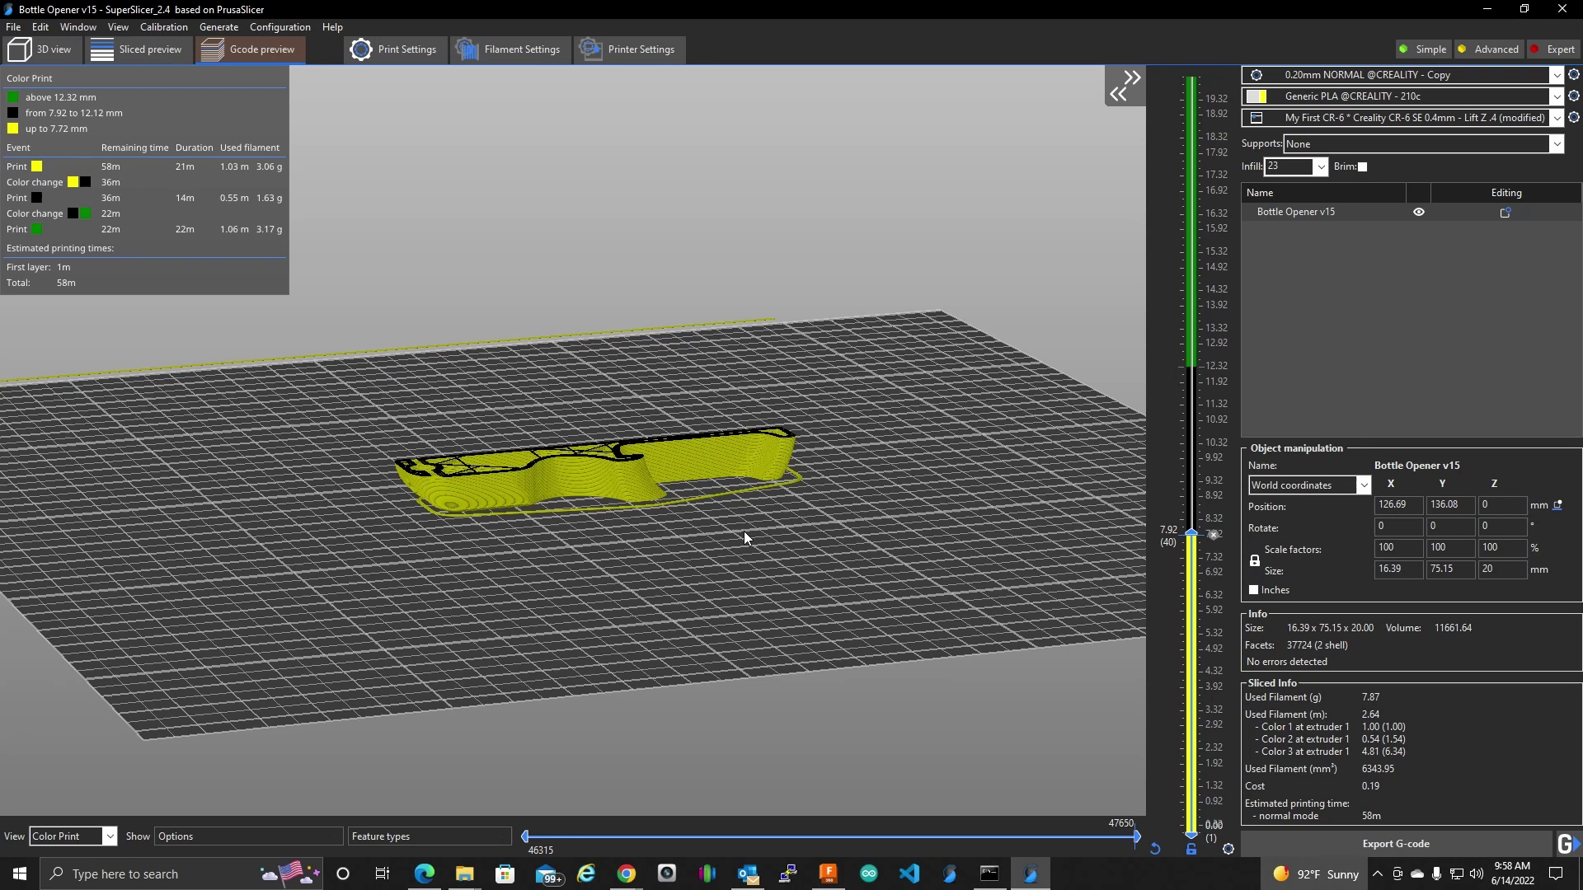